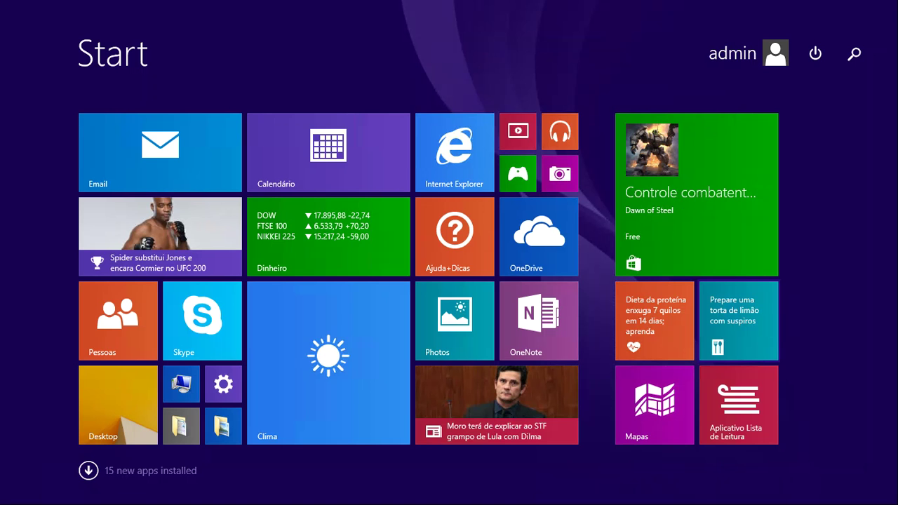
# Step: Leave the Start screen for the Windows 8.1 desktop with its installer files
pyautogui.click(132, 397)
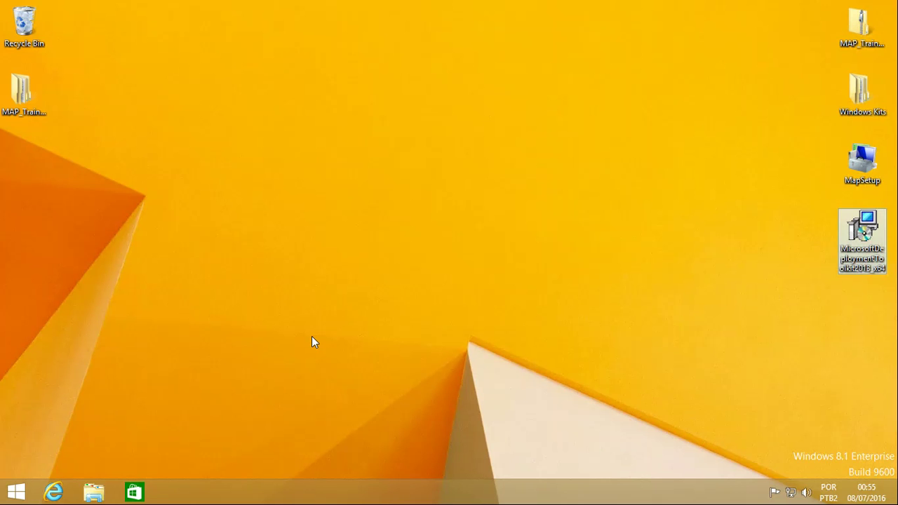
# Step: Select the Deployment Toolkit installer, the Windows Kits folder and MapSetup, then return to the Start screen
pyautogui.moveTo(877, 257)
pyautogui.click(877, 237)
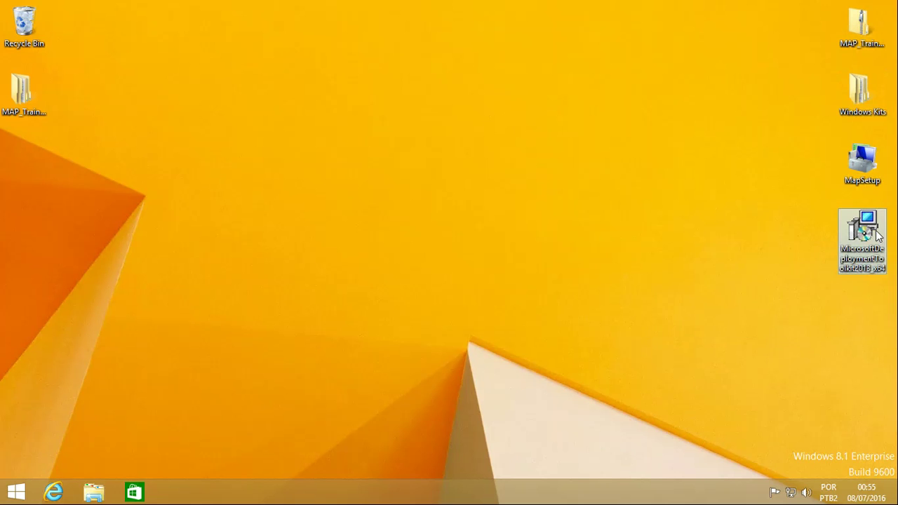
pyautogui.moveTo(877, 236)
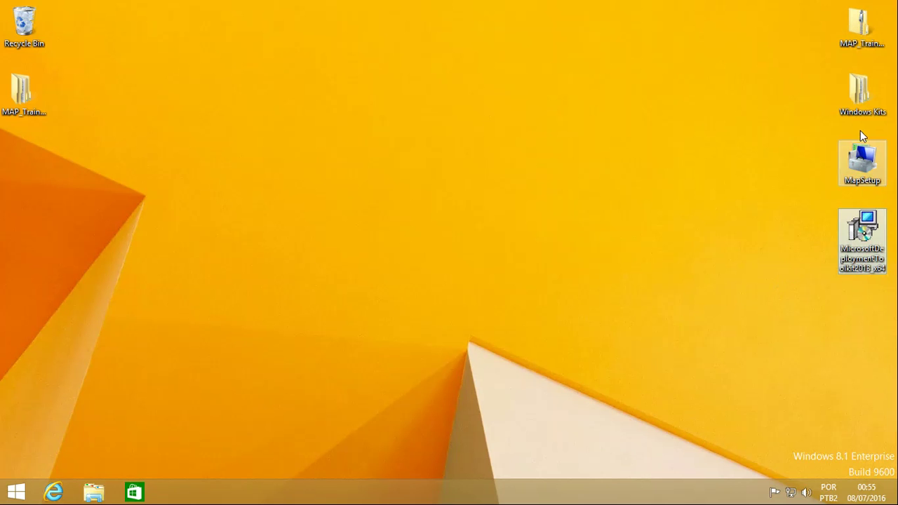
pyautogui.click(863, 98)
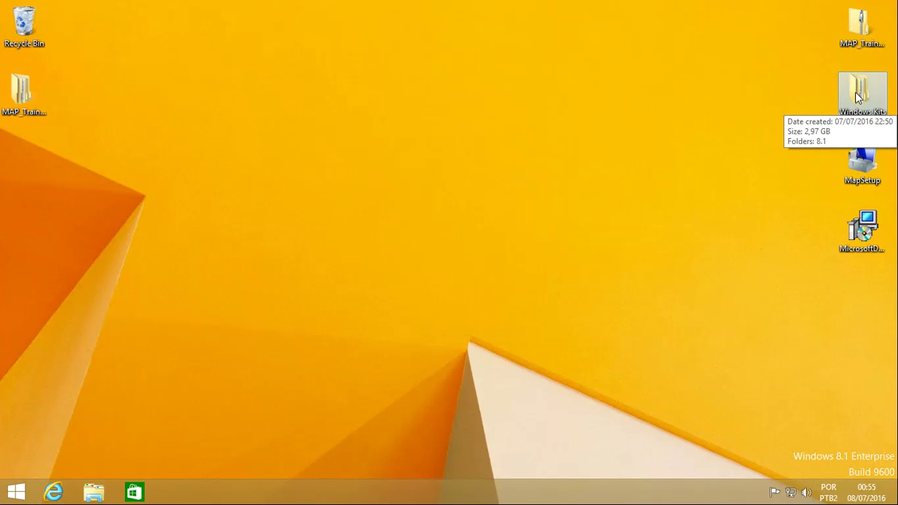
pyautogui.click(863, 162)
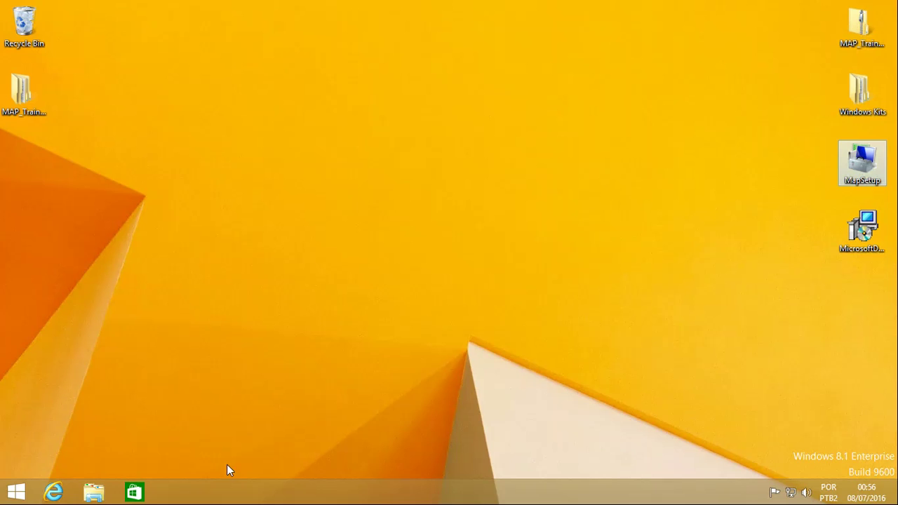
pyautogui.click(14, 492)
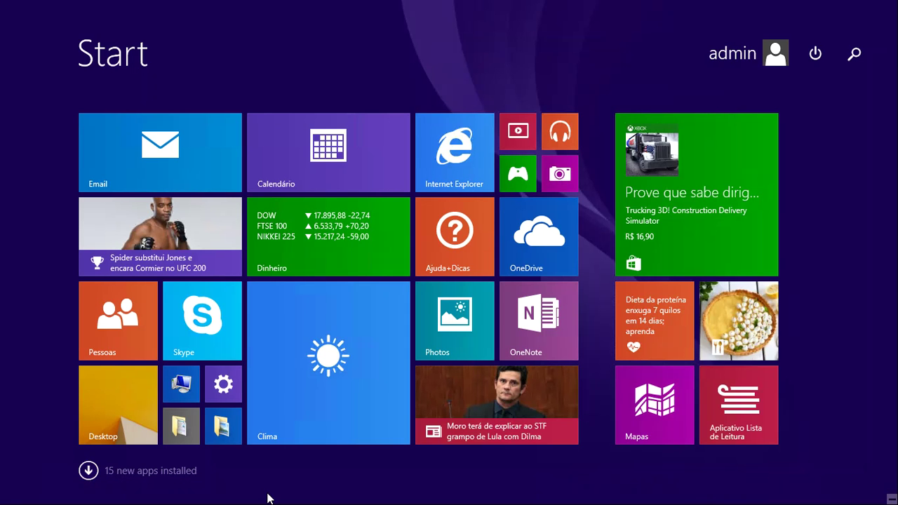
# Step: Launch Microsoft Assessment and Planning Toolkit from the Apps list with administrator rights
pyautogui.click(88, 471)
pyautogui.moveTo(236, 499); pyautogui.dragTo(479, 496)
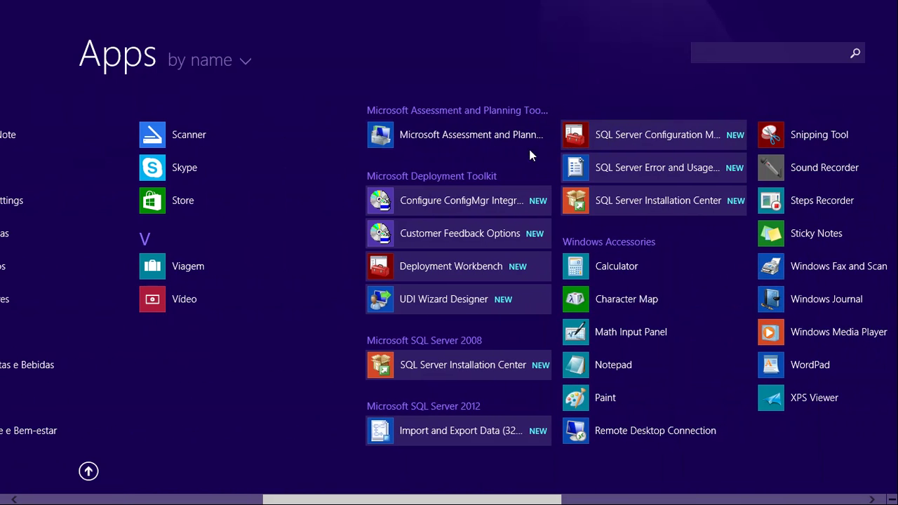
pyautogui.click(490, 143)
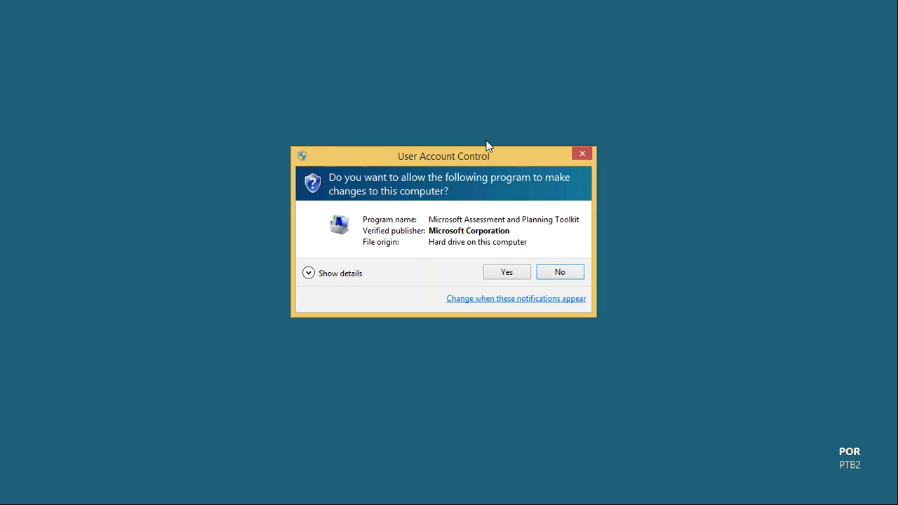
pyautogui.click(497, 274)
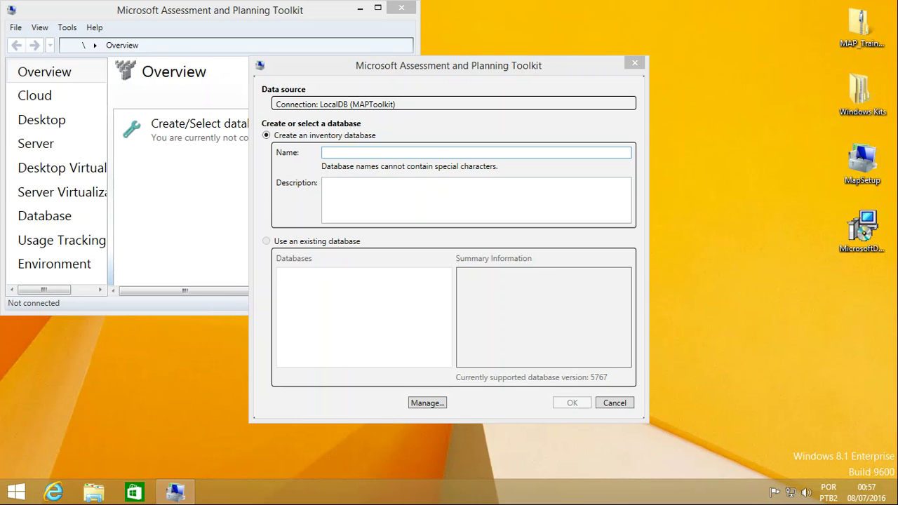
# Step: Create a new inventory database named 'teste' and maximize the toolkit window
pyautogui.click(438, 154)
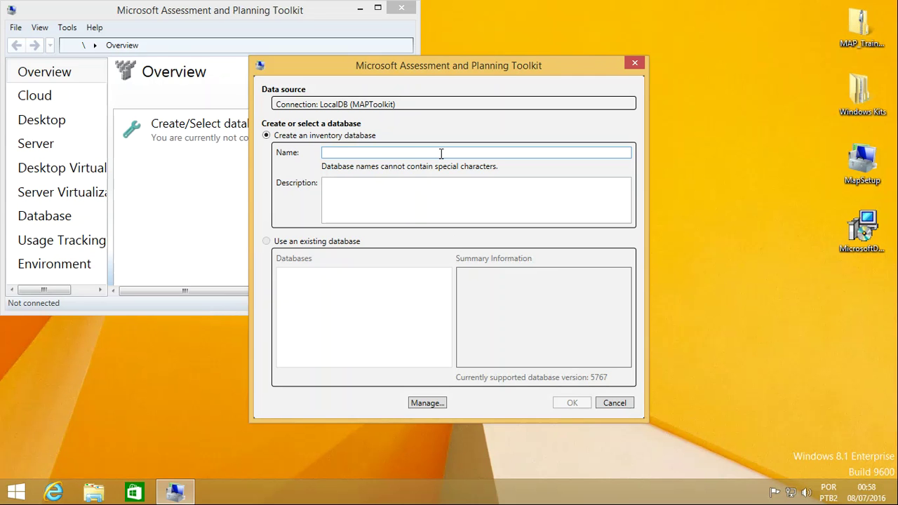
pyautogui.write('teste')
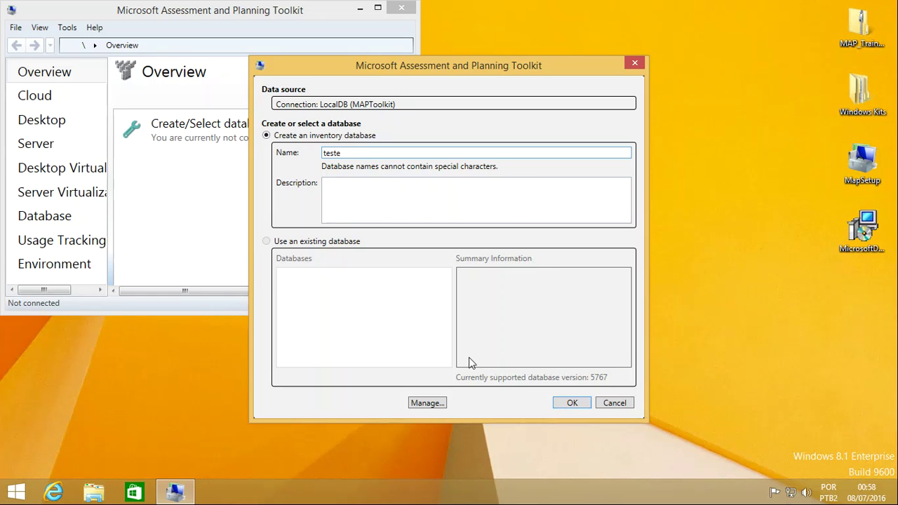
pyautogui.click(573, 404)
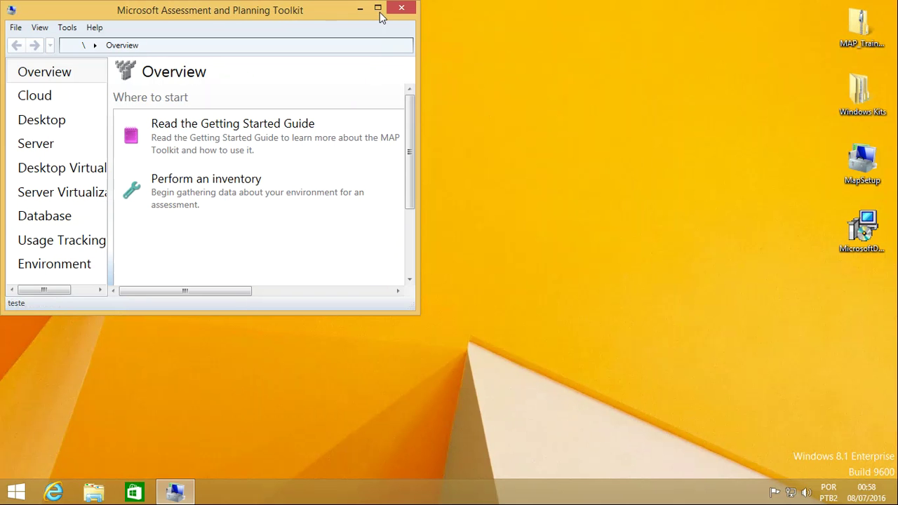
pyautogui.click(380, 9)
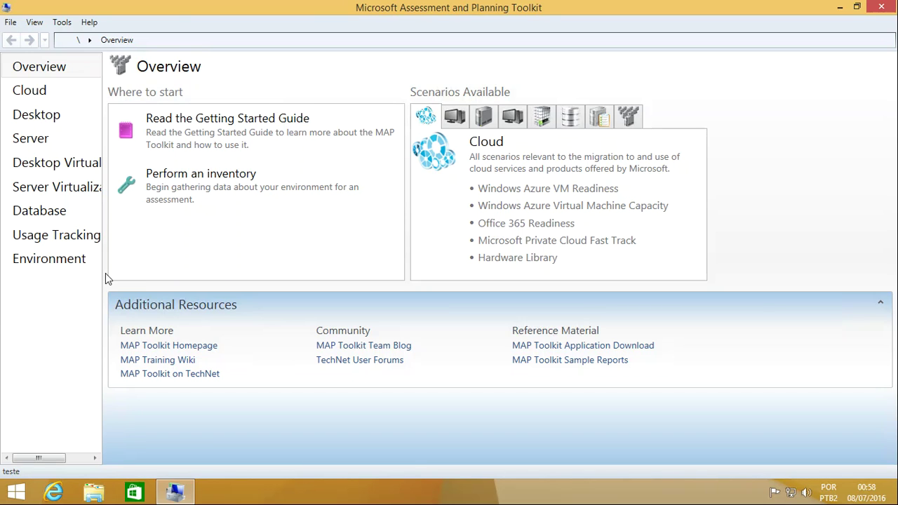
# Step: Widen the left navigation pane so names like Server Virtualization fit
pyautogui.moveTo(102, 277); pyautogui.dragTo(157, 277)
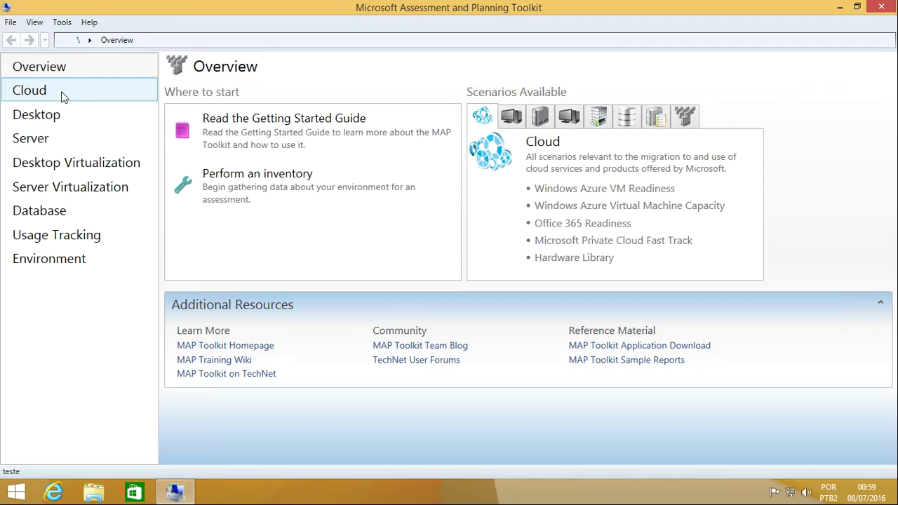
# Step: Browse the Desktop scenarios page, then switch to the Server scenarios page
pyautogui.click(39, 121)
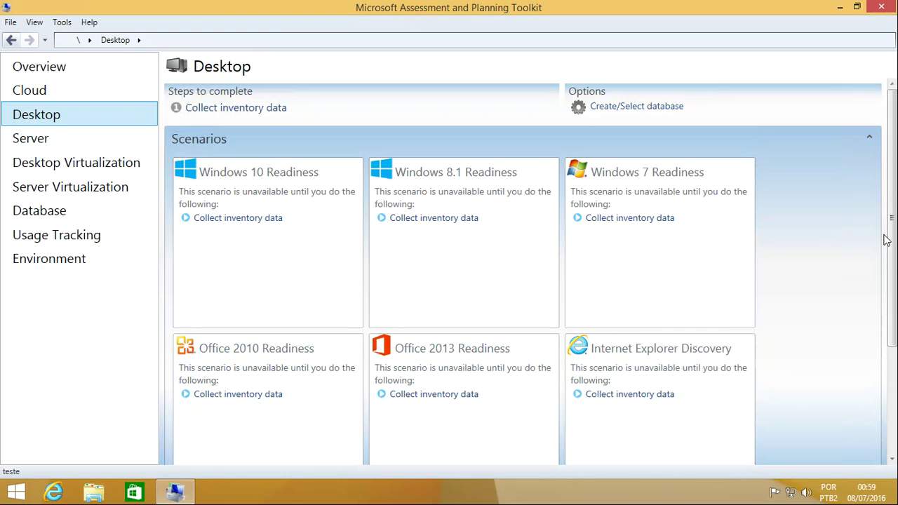
pyautogui.moveTo(891, 228); pyautogui.dragTo(876, 201)
pyautogui.moveTo(286, 254)
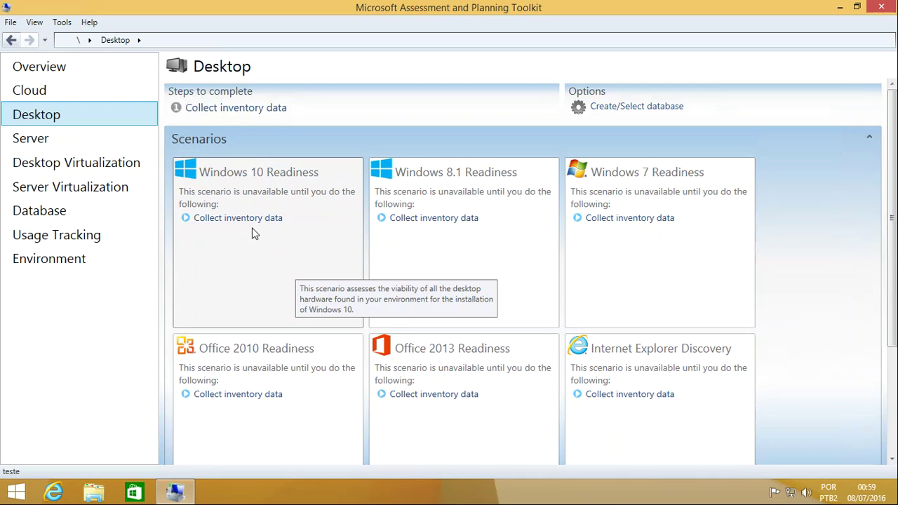
pyautogui.moveTo(457, 271)
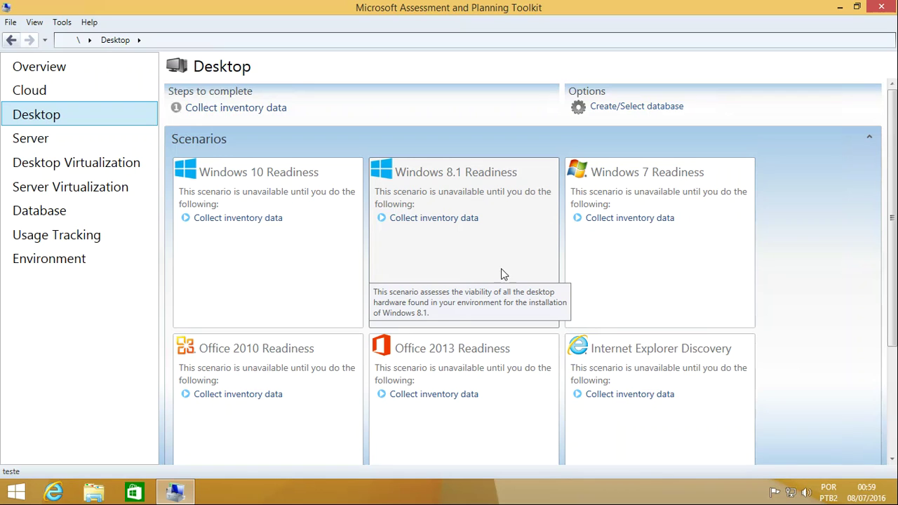
pyautogui.moveTo(662, 243)
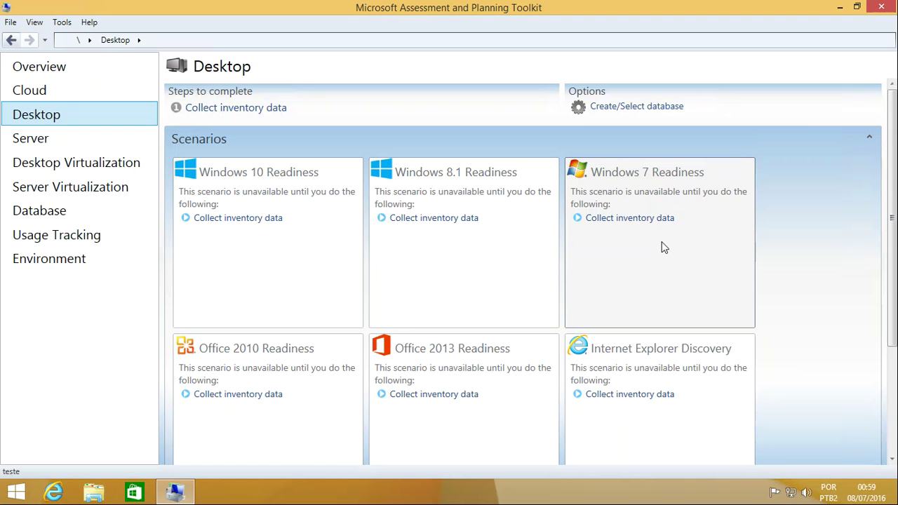
pyautogui.moveTo(894, 185); pyautogui.dragTo(893, 207)
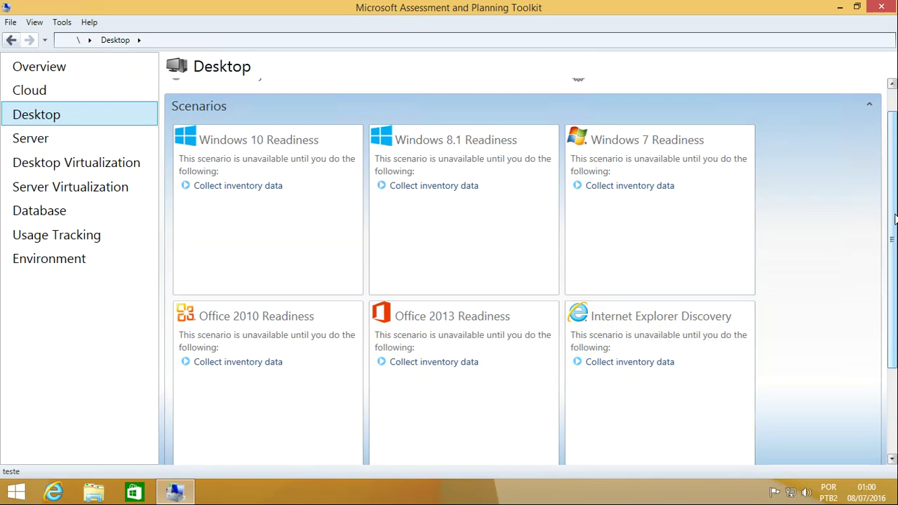
pyautogui.scroll(-3, 884, 351)
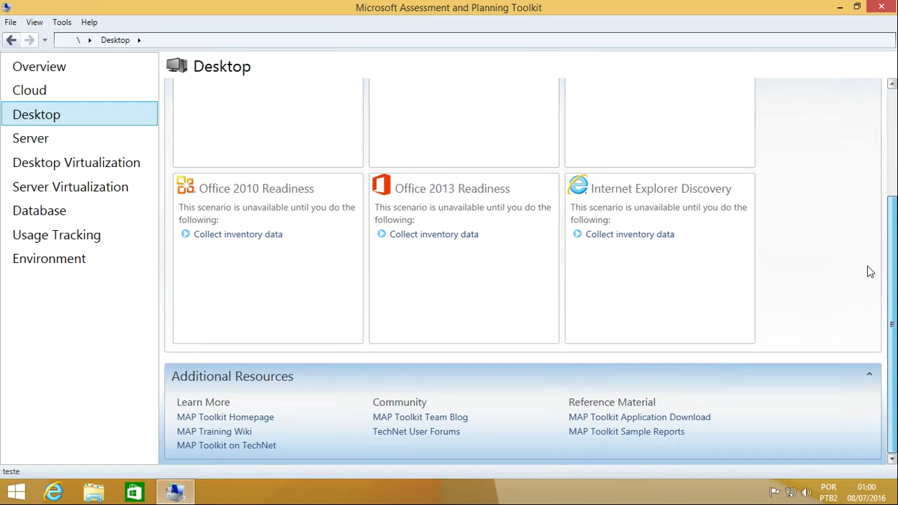
pyautogui.scroll(5, 872, 284)
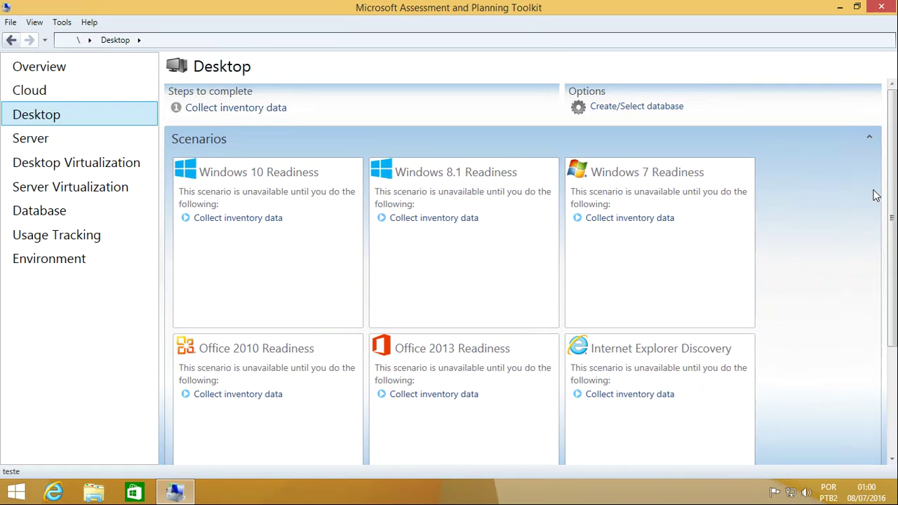
pyautogui.moveTo(893, 168); pyautogui.dragTo(893, 320)
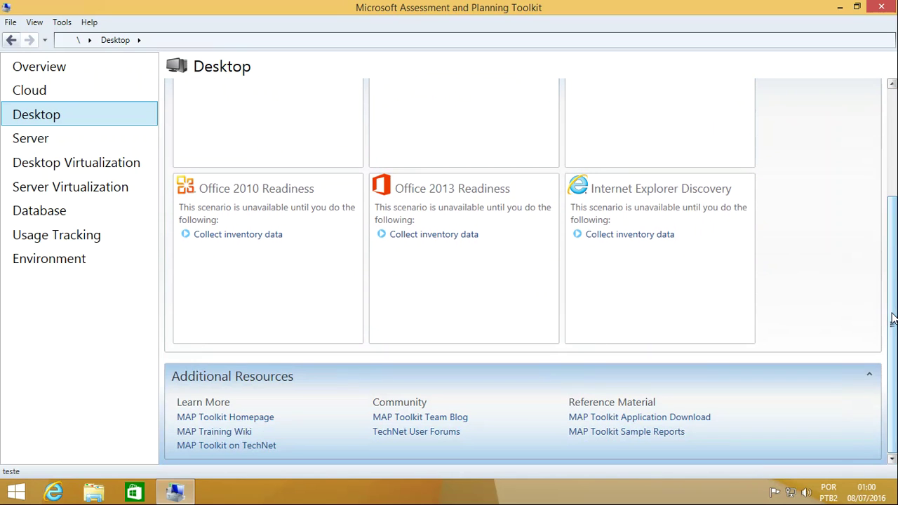
pyautogui.moveTo(892, 281); pyautogui.dragTo(894, 169)
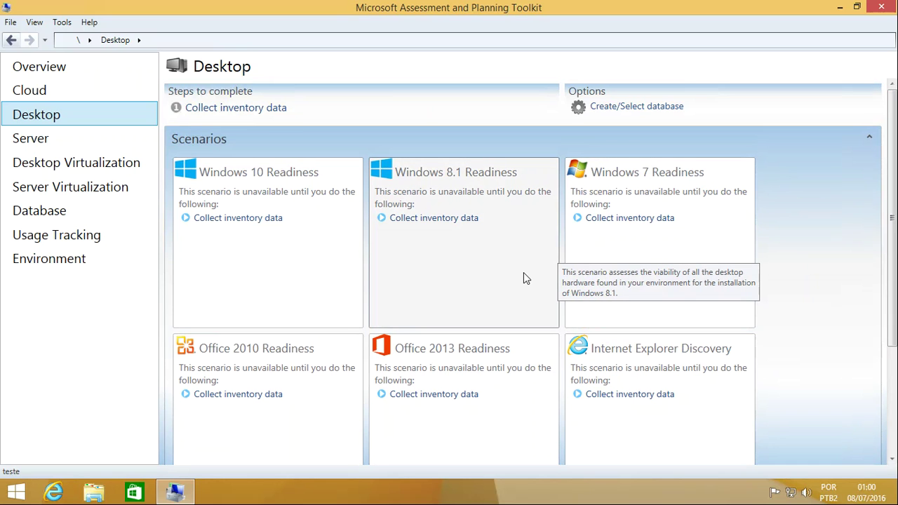
pyautogui.click(58, 142)
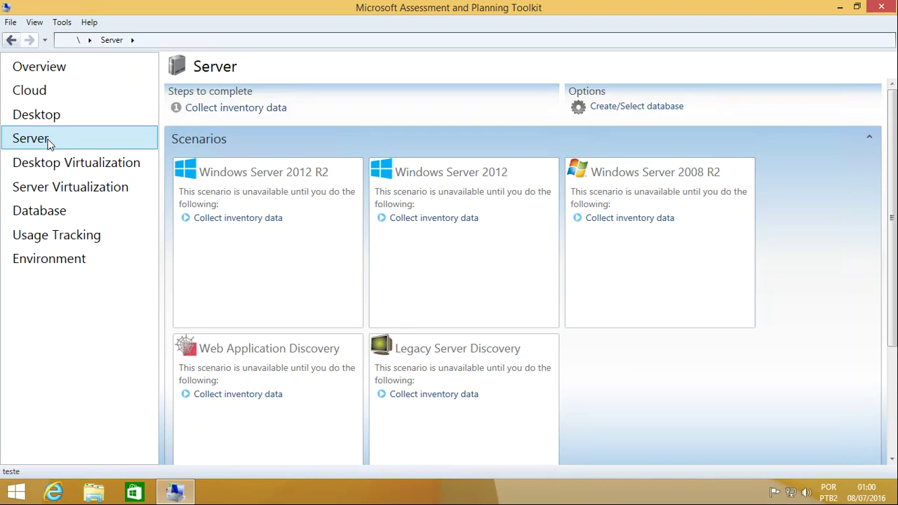
# Step: Show the Desktop Virtualization section with its planning steps and Capacity Planning scenario
pyautogui.click(84, 169)
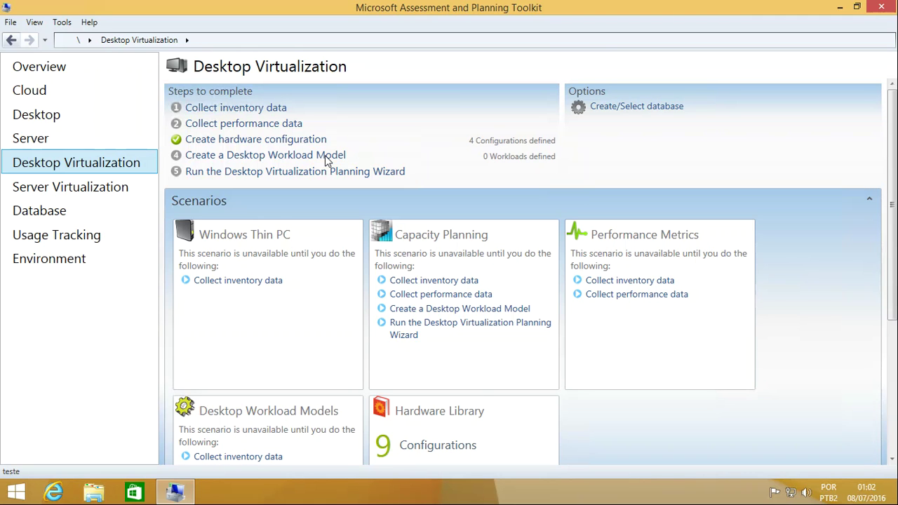
# Step: Show Server Virtualization to review its consolidation, cloud and migration scenarios
pyautogui.click(100, 186)
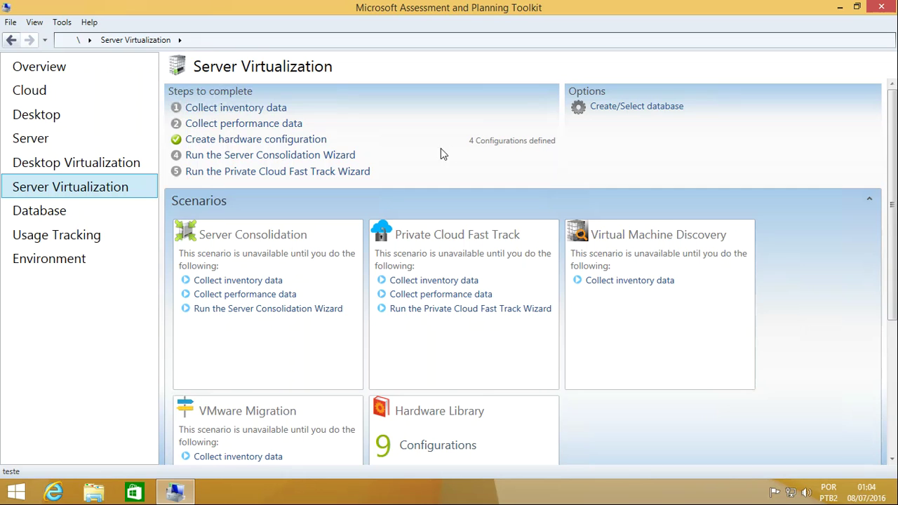
# Step: Return to the Desktop scenarios and start the Inventory and Assessment Wizard via Collect inventory data
pyautogui.click(43, 120)
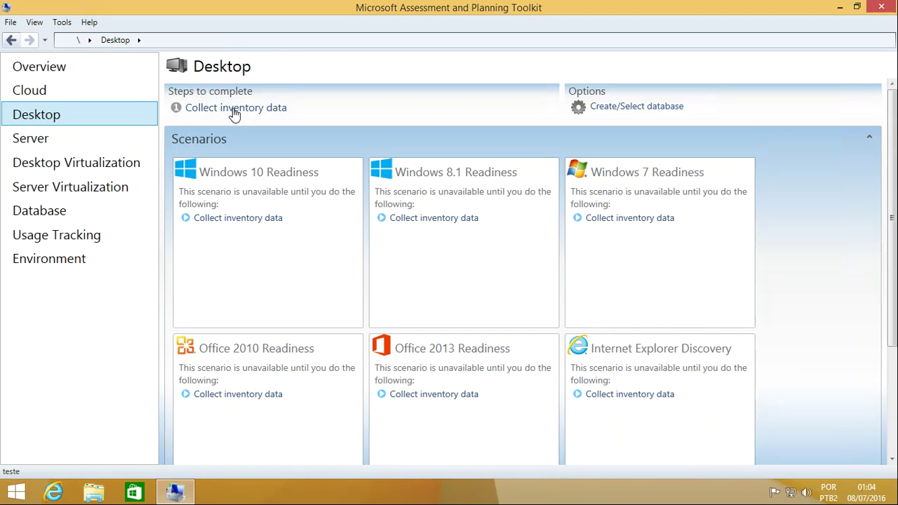
pyautogui.click(235, 114)
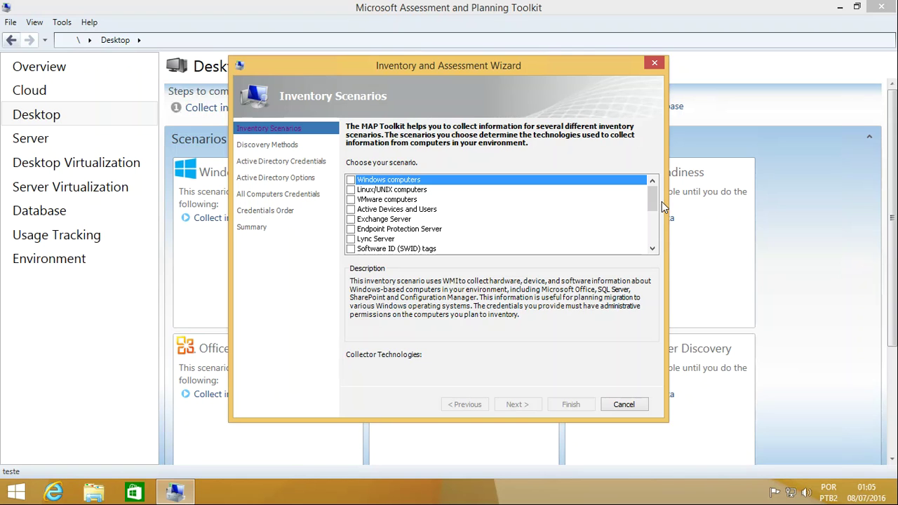
# Step: Choose Windows computers as the inventory scenario and advance to Discovery Methods
pyautogui.moveTo(657, 203); pyautogui.dragTo(646, 177)
pyautogui.click(351, 181)
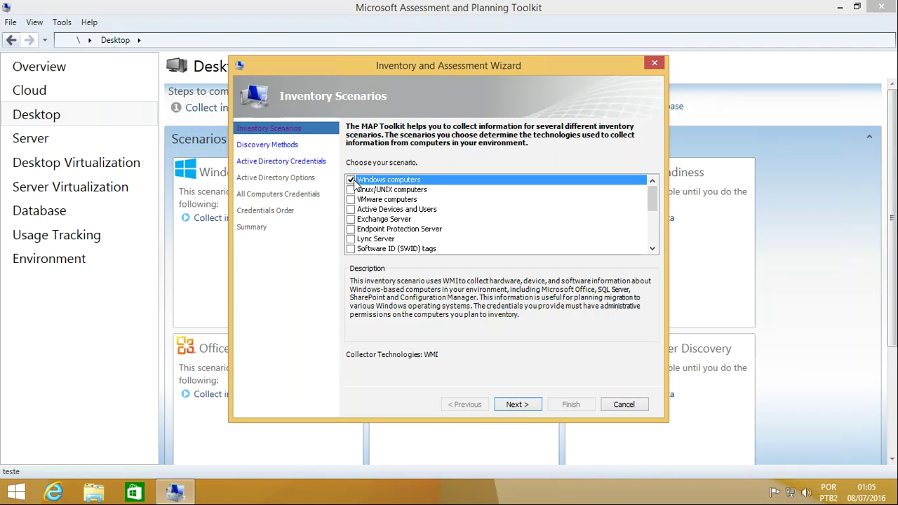
pyautogui.click(525, 406)
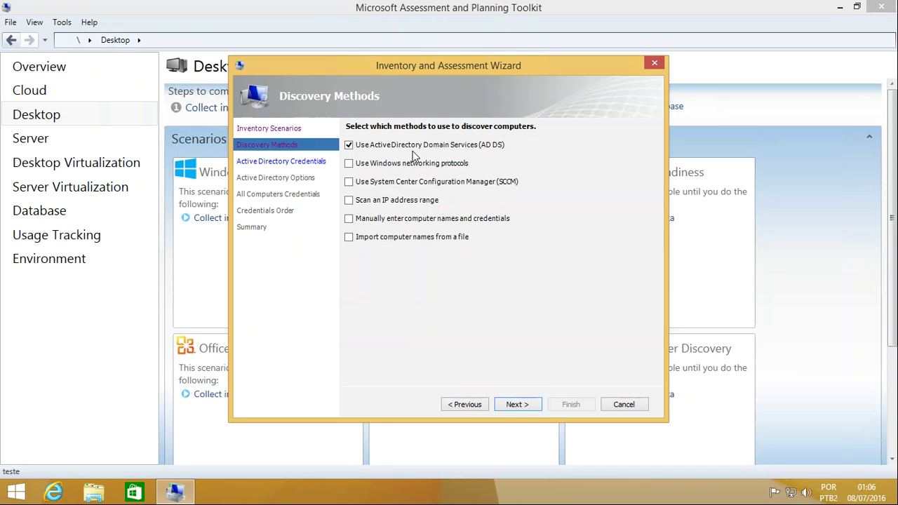
# Step: Untick Use Active Directory Domain Services so no discovery method is checked
pyautogui.click(350, 145)
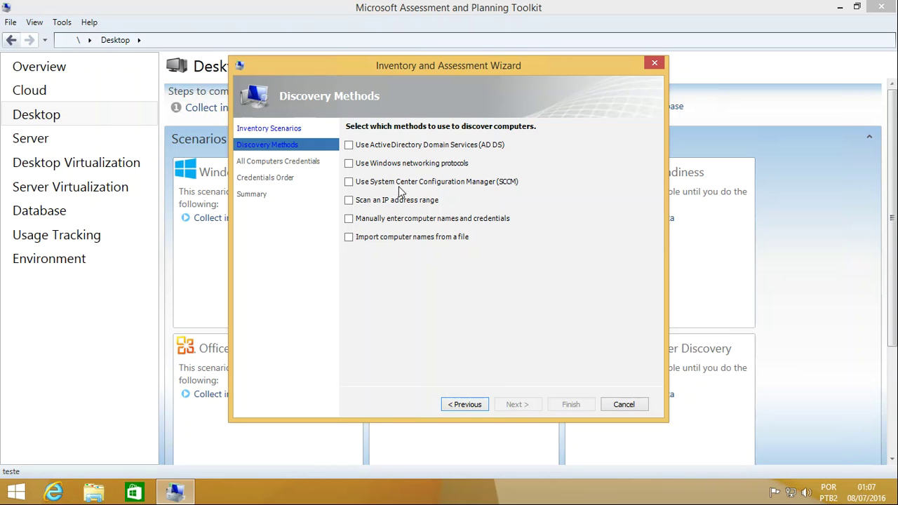
# Step: After trying AD DS and Configuration Manager, keep only IP address range scanning and advance
pyautogui.click(456, 145)
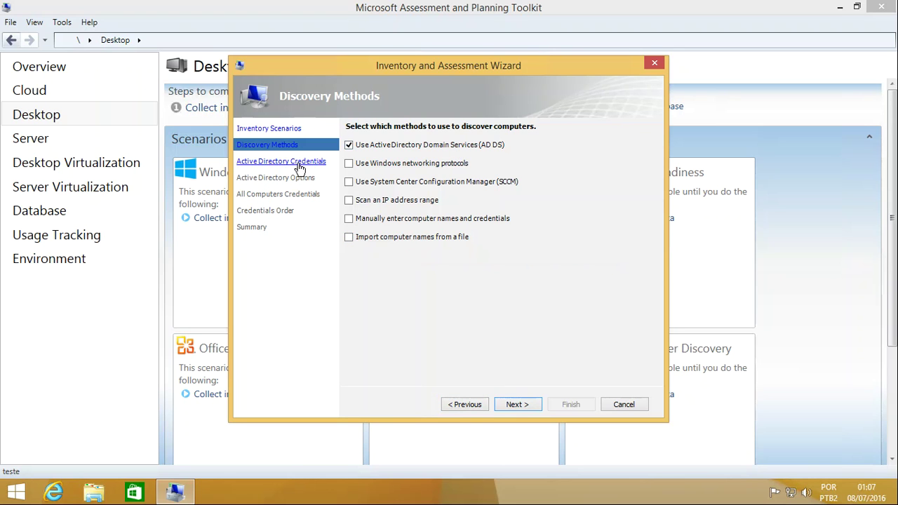
pyautogui.click(349, 145)
pyautogui.click(361, 184)
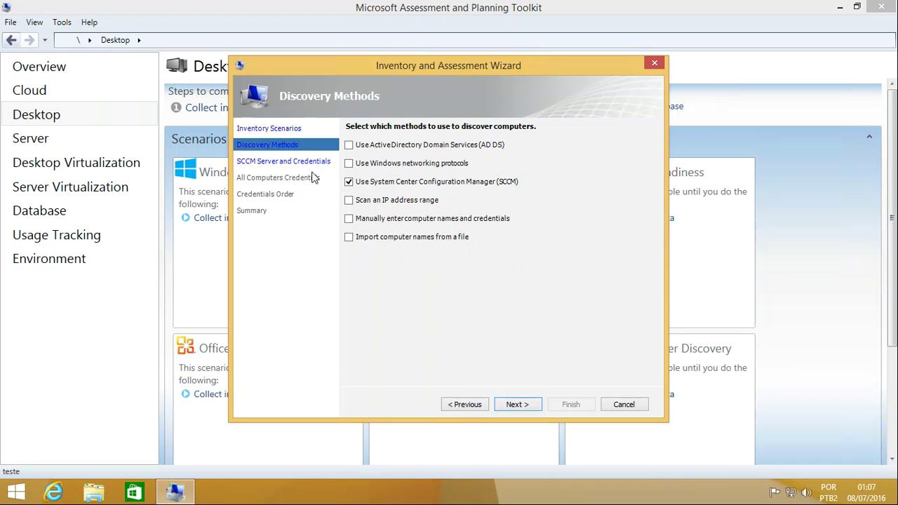
pyautogui.click(350, 182)
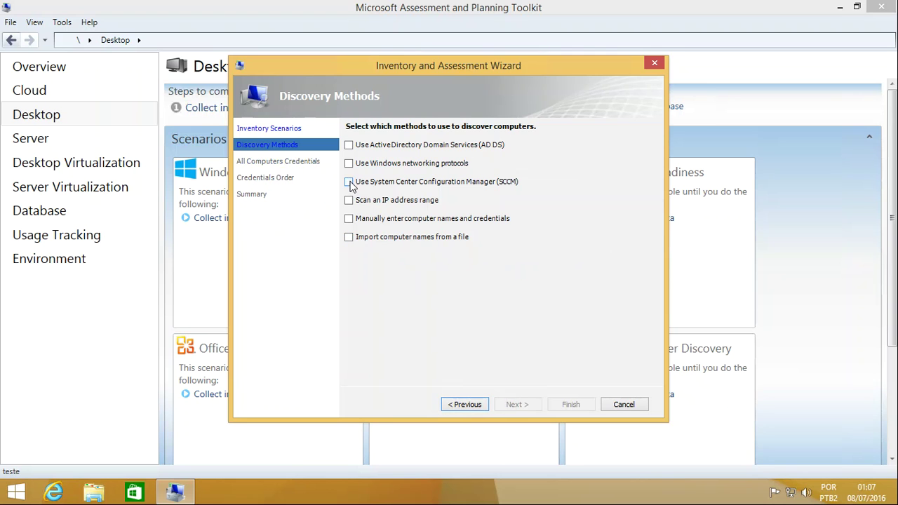
pyautogui.click(350, 201)
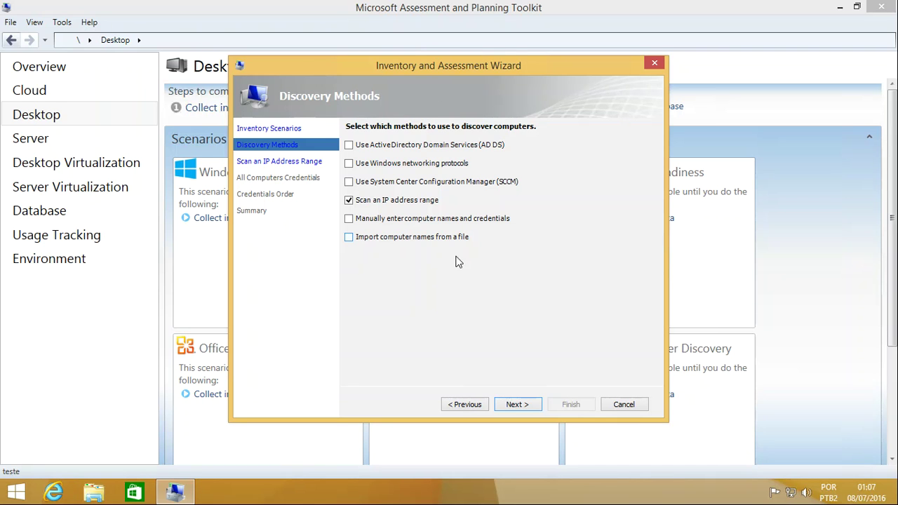
pyautogui.click(521, 406)
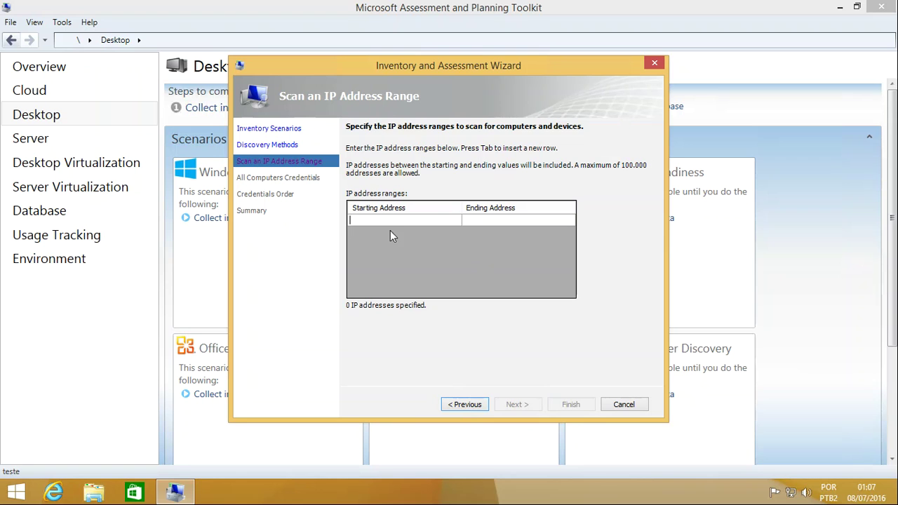
# Step: Enter the scan range 192.168.0.1 to 192.168.0.254 and continue to credentials
pyautogui.write('192')
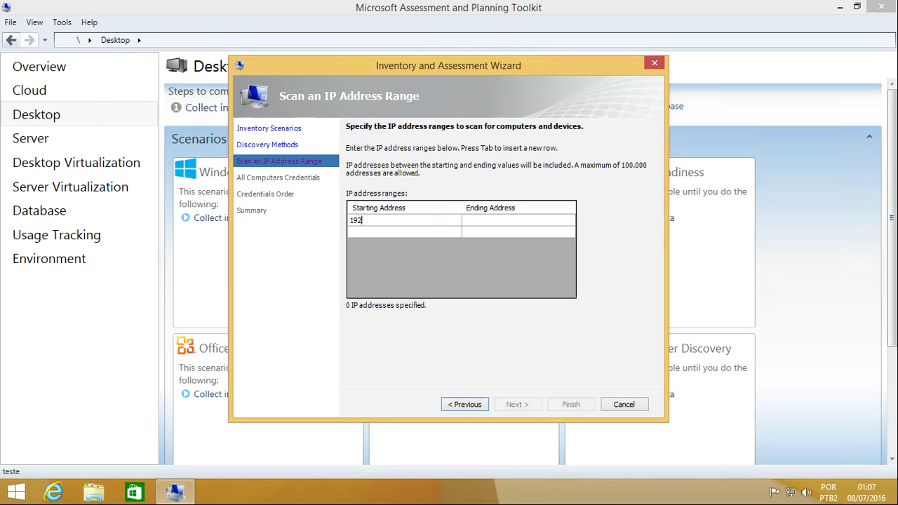
pyautogui.write('.168.0')
pyautogui.write('.1')
pyautogui.click(494, 221)
pyautogui.write('196')
pyautogui.press('BackSpace')
pyautogui.press('BackSpace')
pyautogui.press('BackSpace')
pyautogui.write('192.168.0.254')
pyautogui.press('Tab')
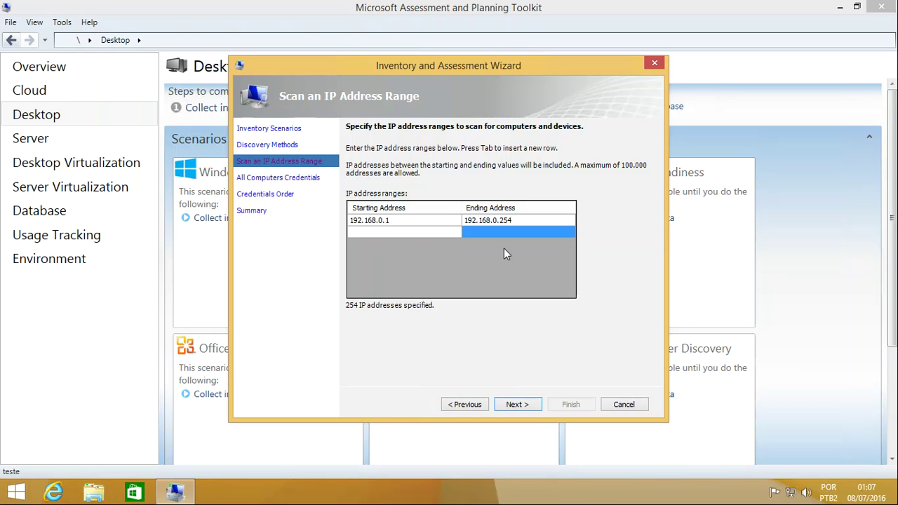
pyautogui.click(513, 406)
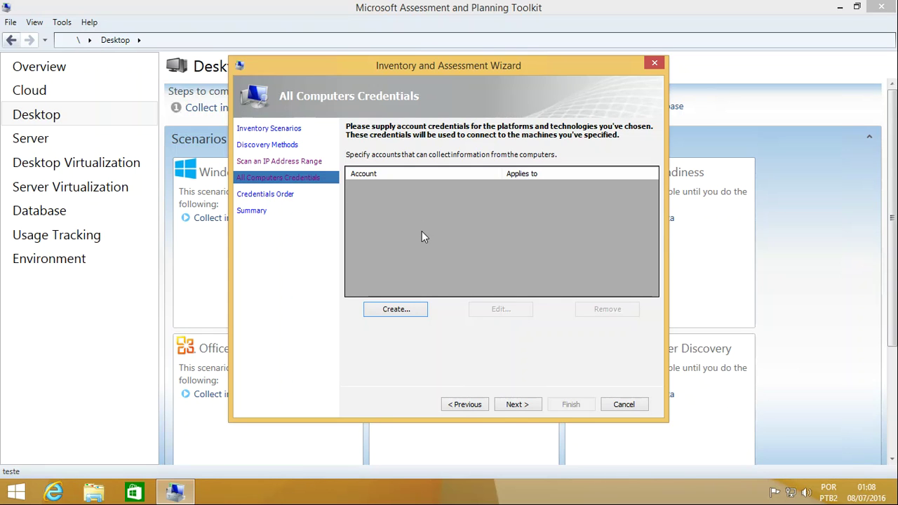
# Step: Create and save an 'administrator' WMI credential, entering and confirming its password
pyautogui.click(394, 312)
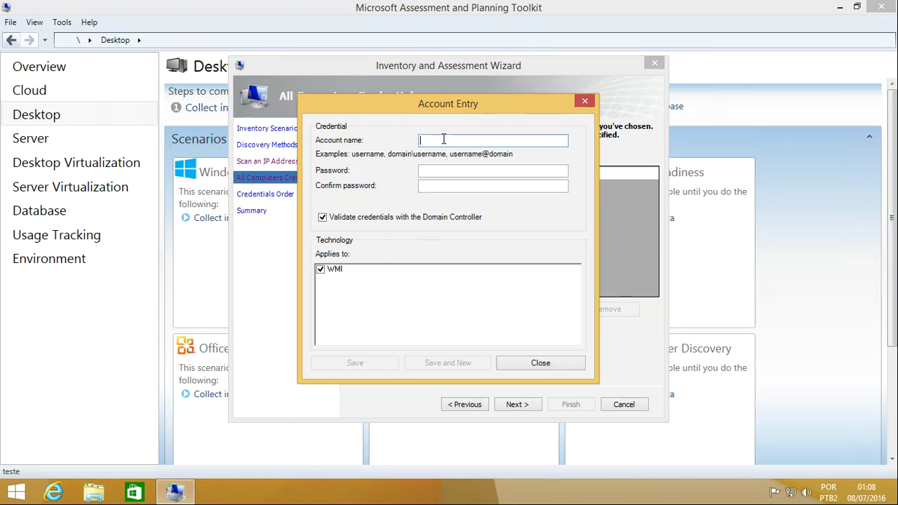
pyautogui.write('administrator')
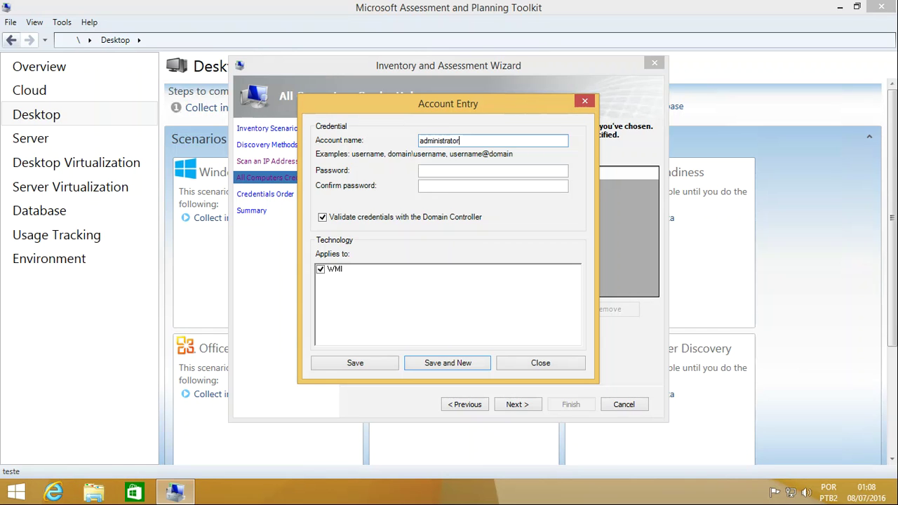
pyautogui.press('Tab')
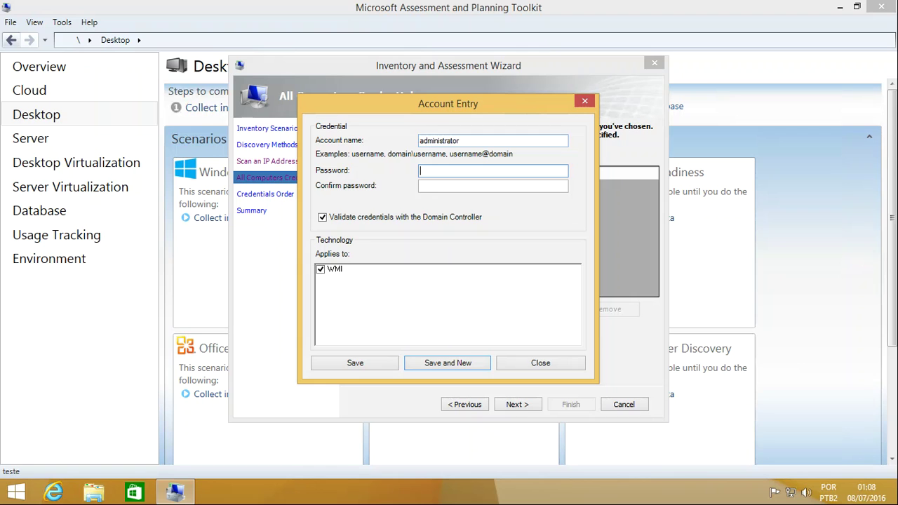
pyautogui.write('••••••••')
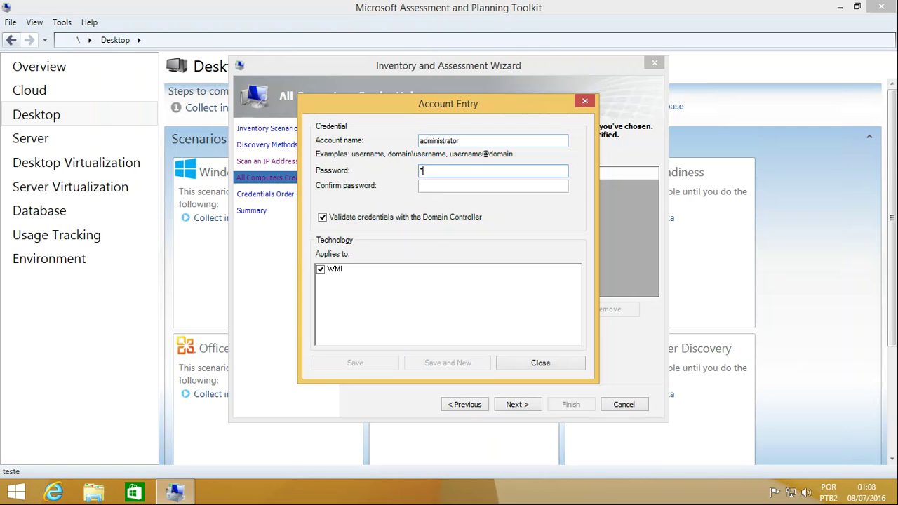
pyautogui.press('Tab')
pyautogui.write('••••••••')
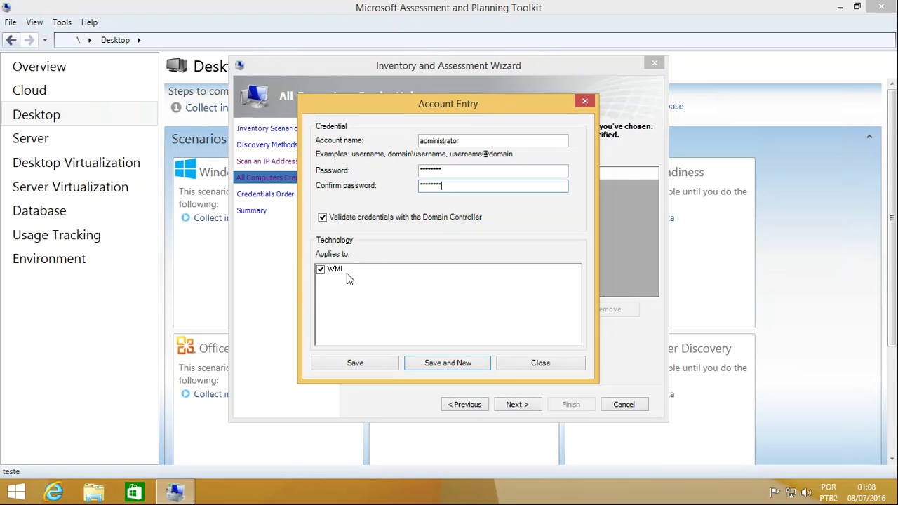
pyautogui.click(363, 365)
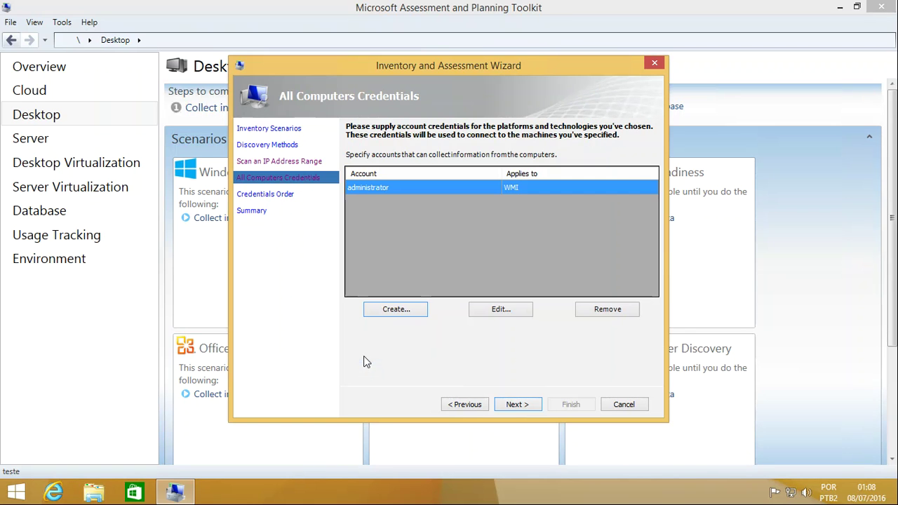
# Step: Advance past All Computers Credentials and Credentials Order to the Summary page
pyautogui.click(516, 404)
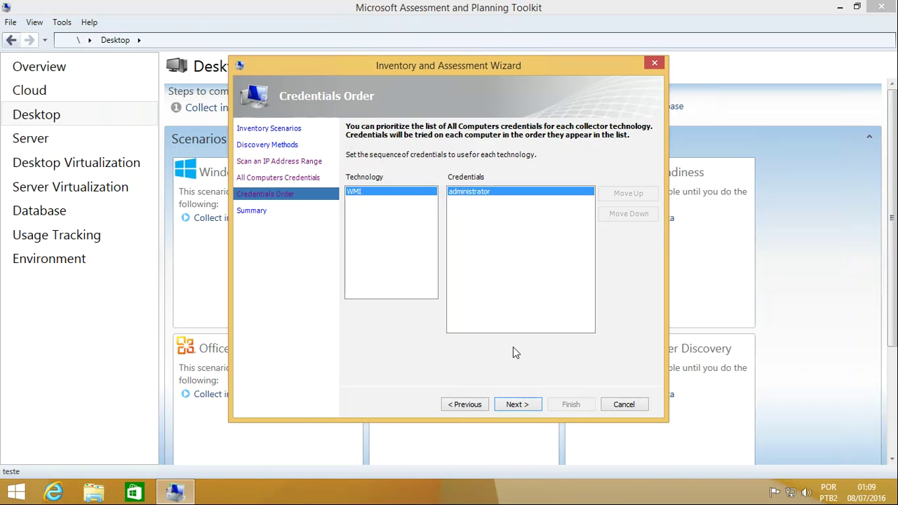
pyautogui.click(518, 405)
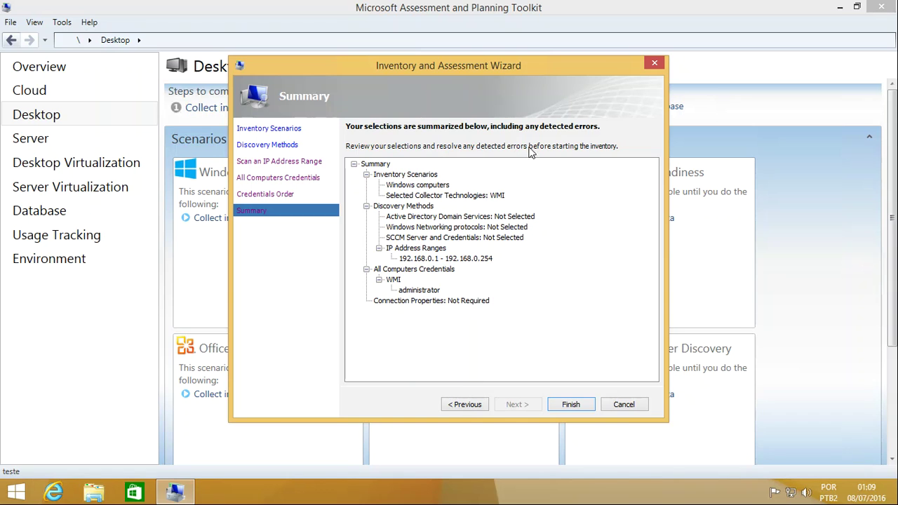
# Step: Cancel the inventory wizard from the Summary page and confirm discarding its entries
pyautogui.click(624, 407)
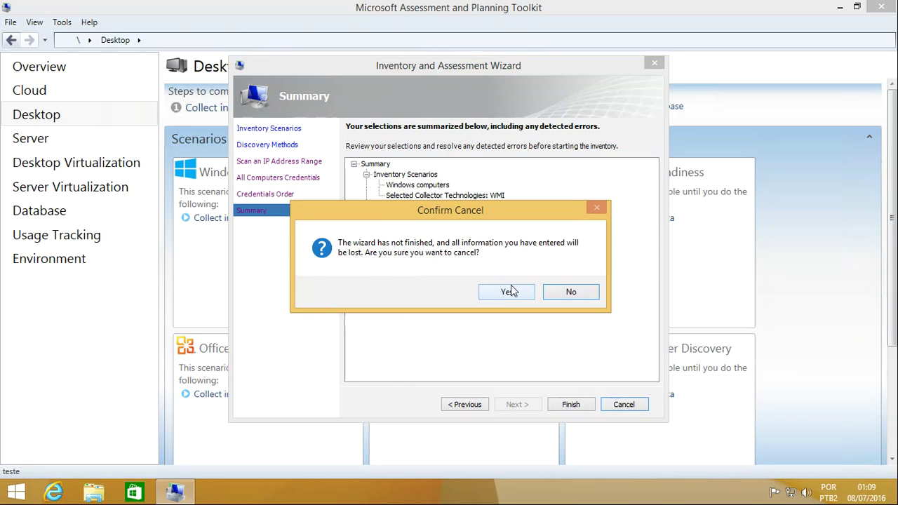
pyautogui.click(511, 289)
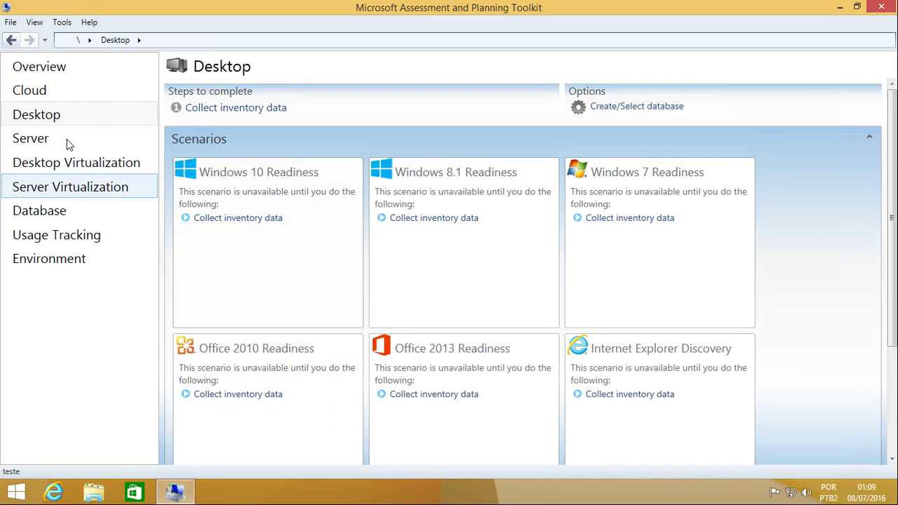
# Step: Open database management and delete the 'teste' database
pyautogui.click(10, 22)
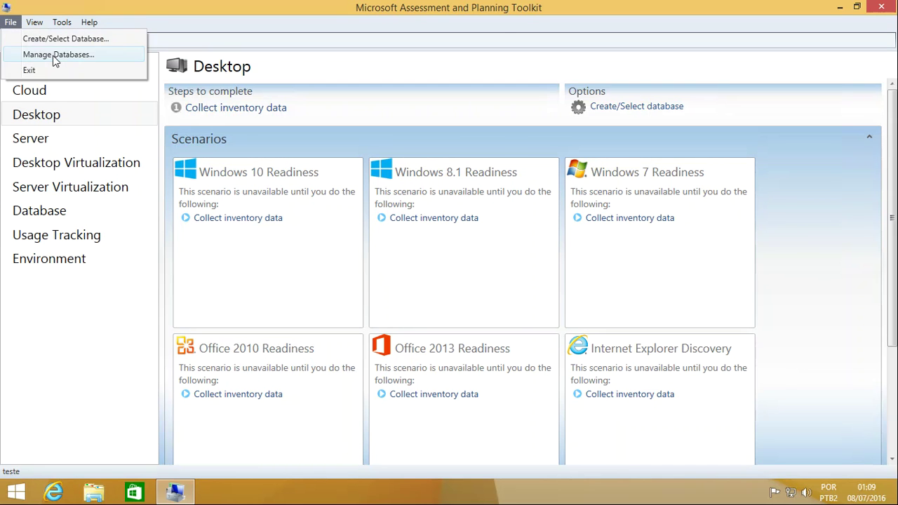
pyautogui.click(56, 55)
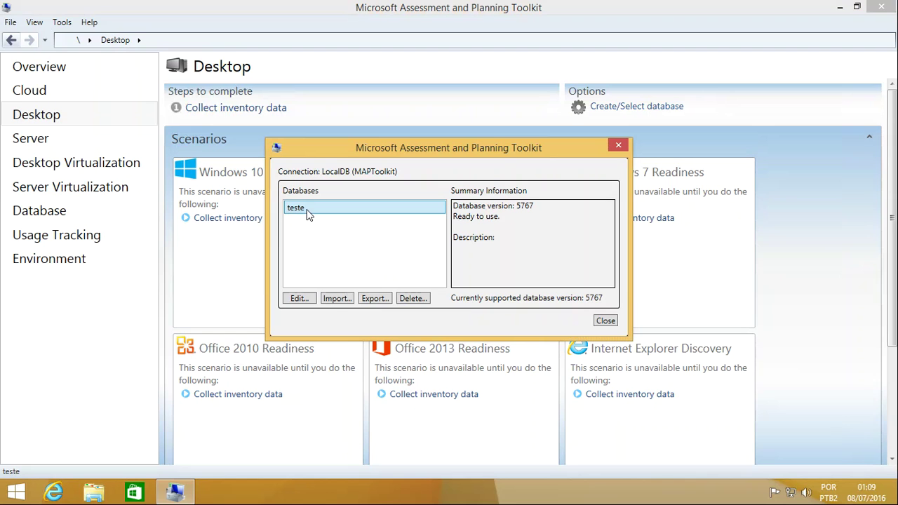
pyautogui.click(414, 299)
pyautogui.click(497, 300)
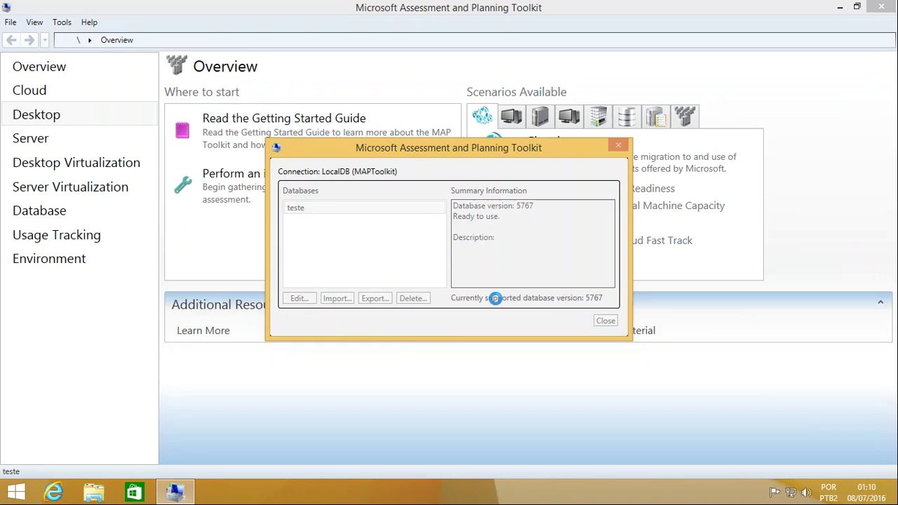
# Step: Start a backup import and browse to C:\Program Files\Microsoft Assessment and Planning Toolkit\MAP_Training_Kit
pyautogui.click(339, 299)
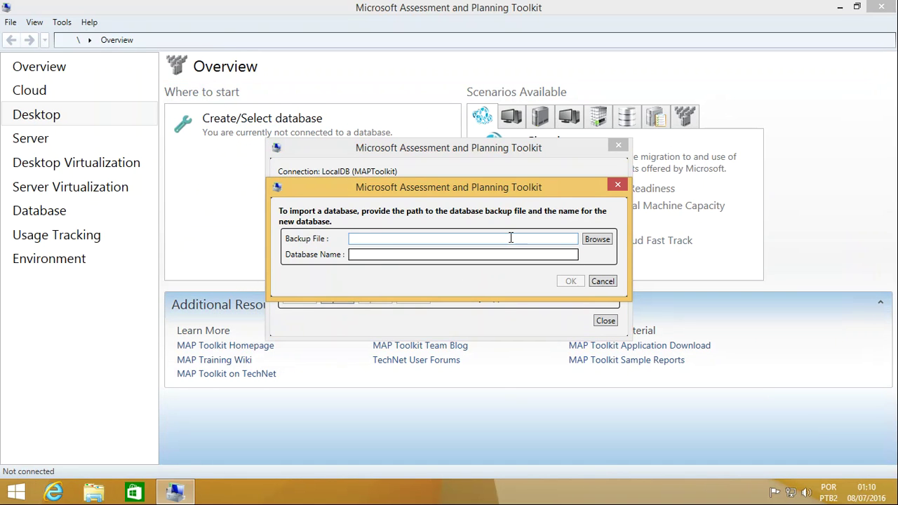
pyautogui.click(598, 241)
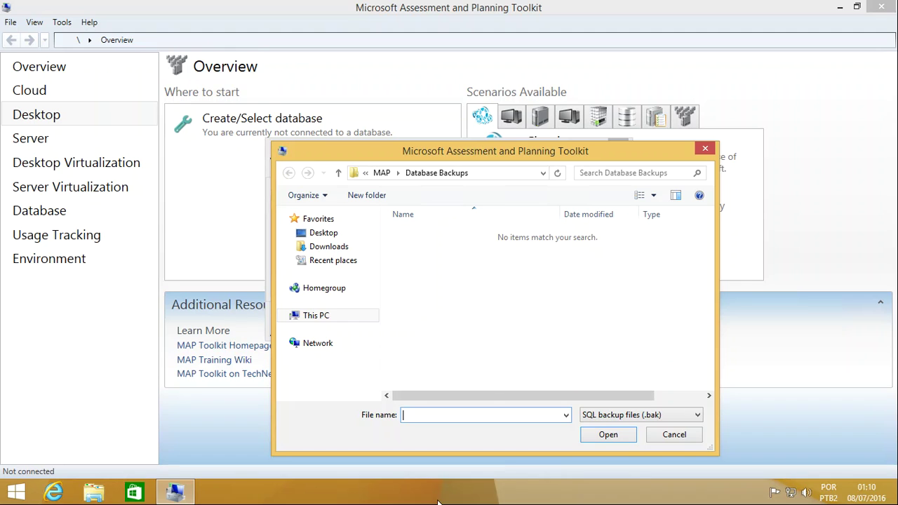
pyautogui.press('Escape')
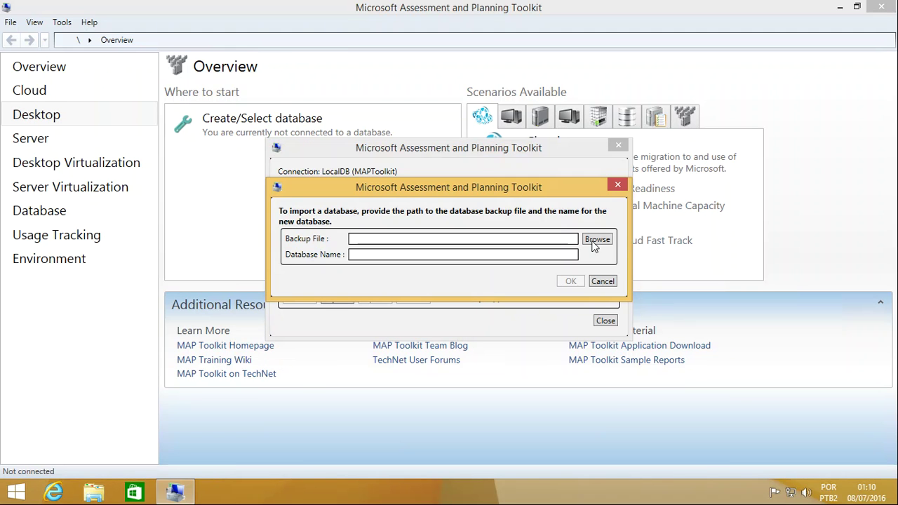
pyautogui.click(596, 242)
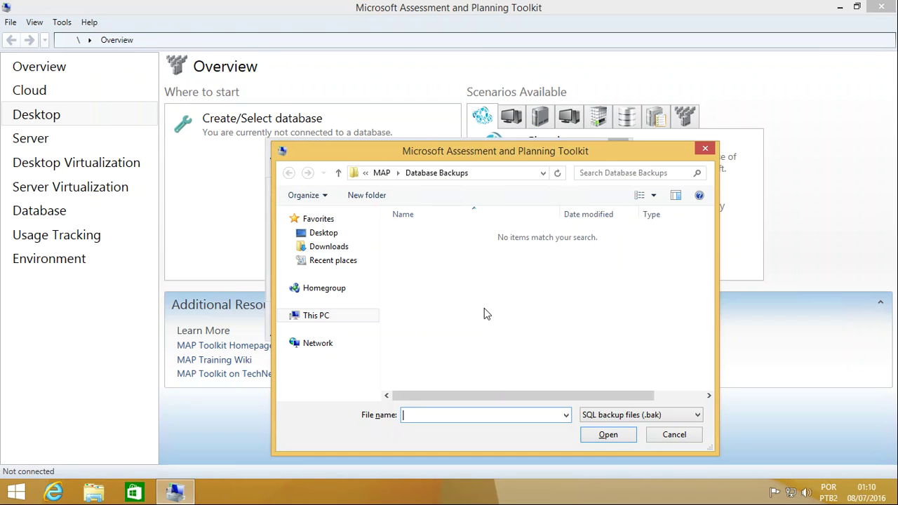
pyautogui.click(318, 317)
pyautogui.moveTo(709, 254); pyautogui.dragTo(705, 334)
pyautogui.doubleClick(428, 348)
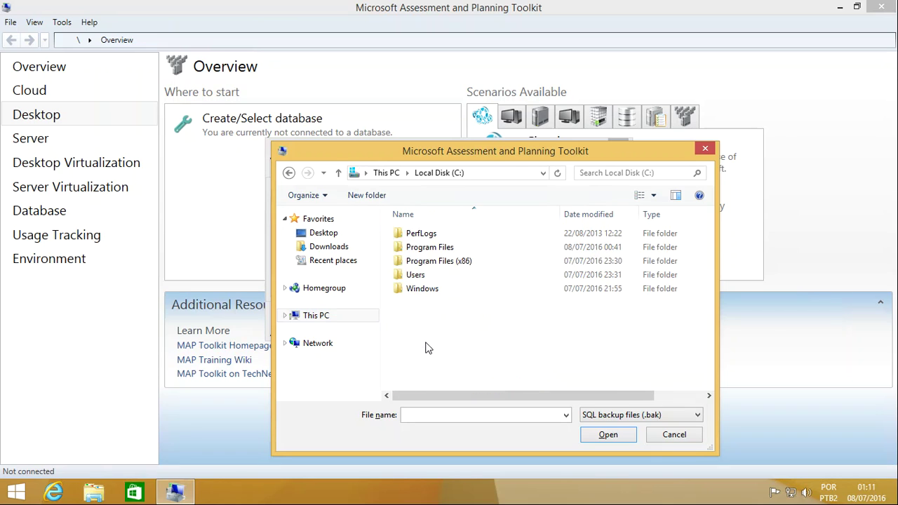
pyautogui.doubleClick(430, 248)
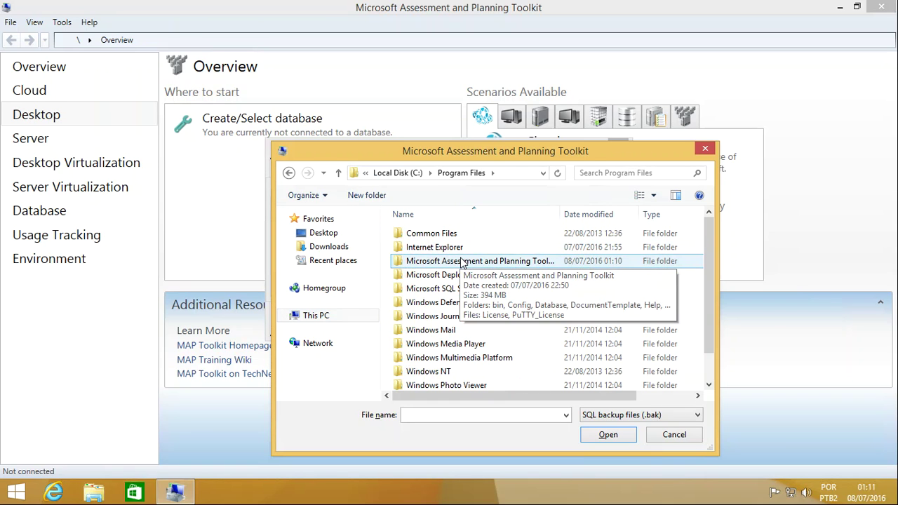
pyautogui.doubleClick(464, 261)
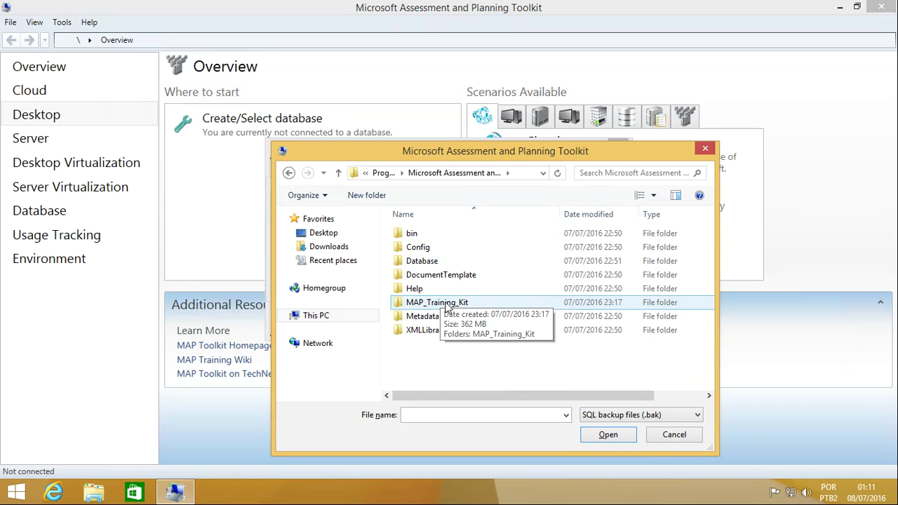
pyautogui.doubleClick(447, 304)
# Step: Choose MAP_SampleDB.bak from the inner MAP_Training_Kit folder as the backup
pyautogui.click(453, 238)
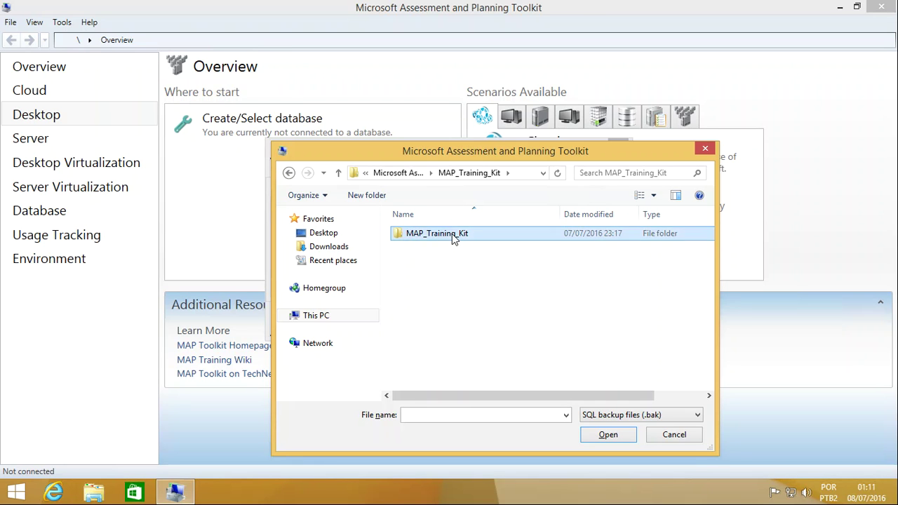
pyautogui.doubleClick(453, 237)
pyautogui.click(447, 238)
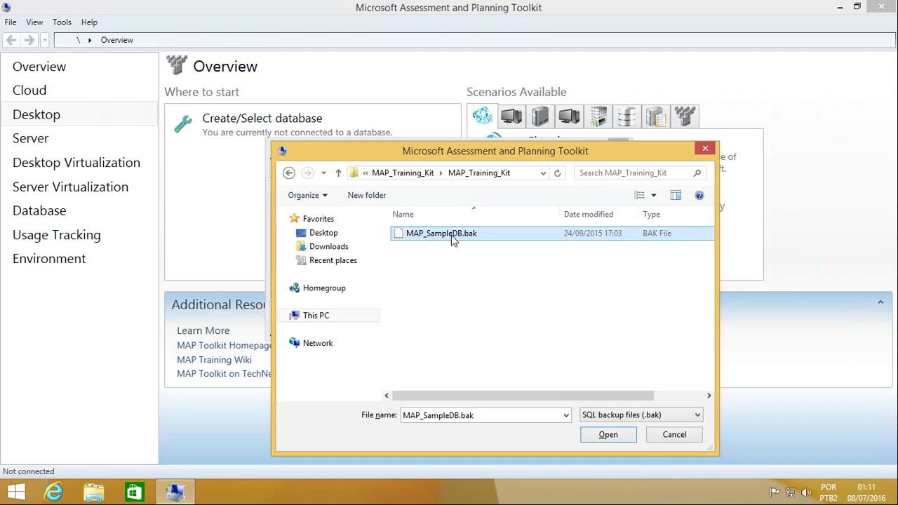
pyautogui.doubleClick(451, 235)
# Step: Import the backup as database 'Demo', dismiss the success message, and close database management
pyautogui.click(395, 254)
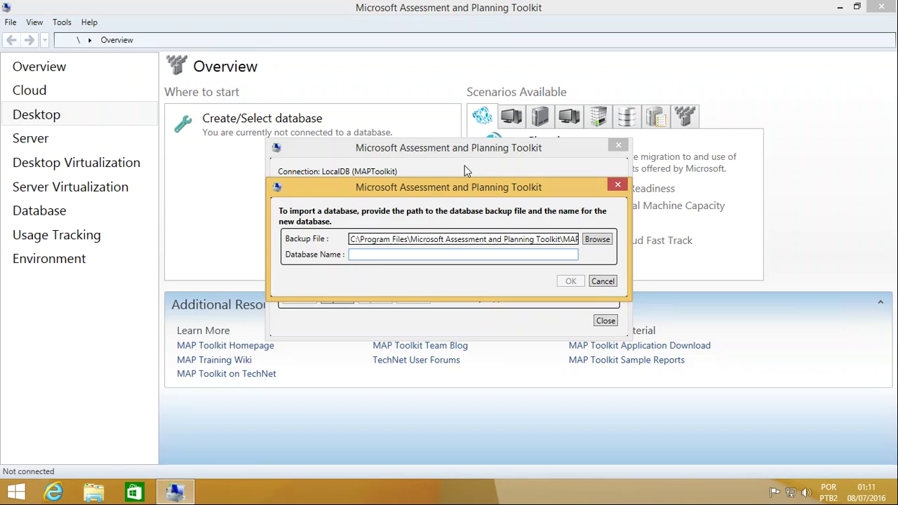
pyautogui.write('Demo')
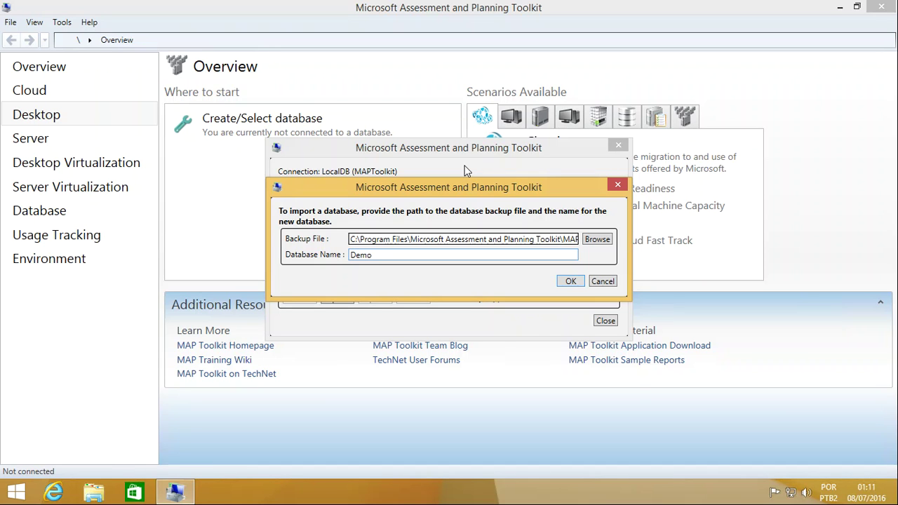
pyautogui.click(569, 281)
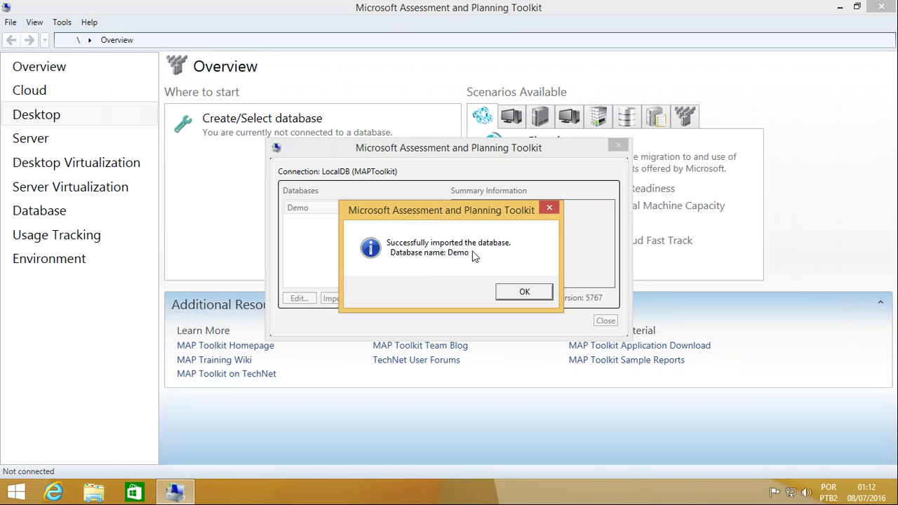
pyautogui.click(523, 294)
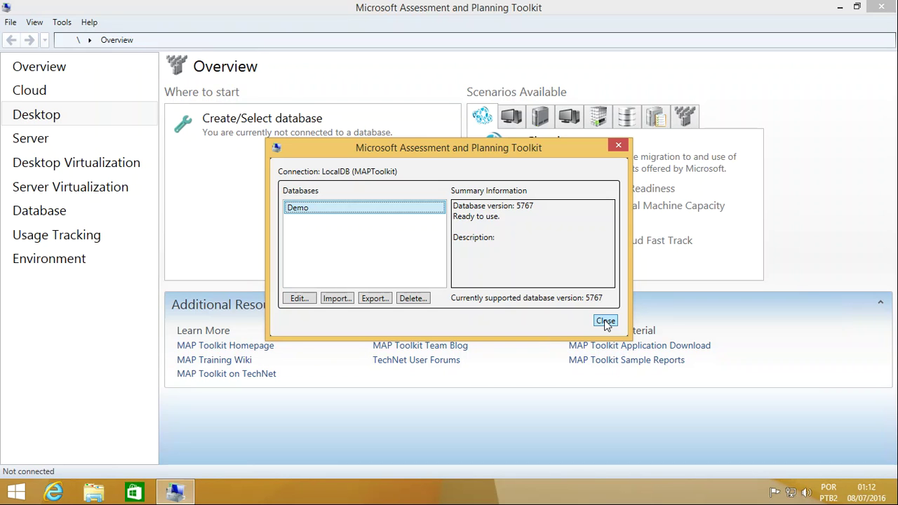
pyautogui.click(606, 322)
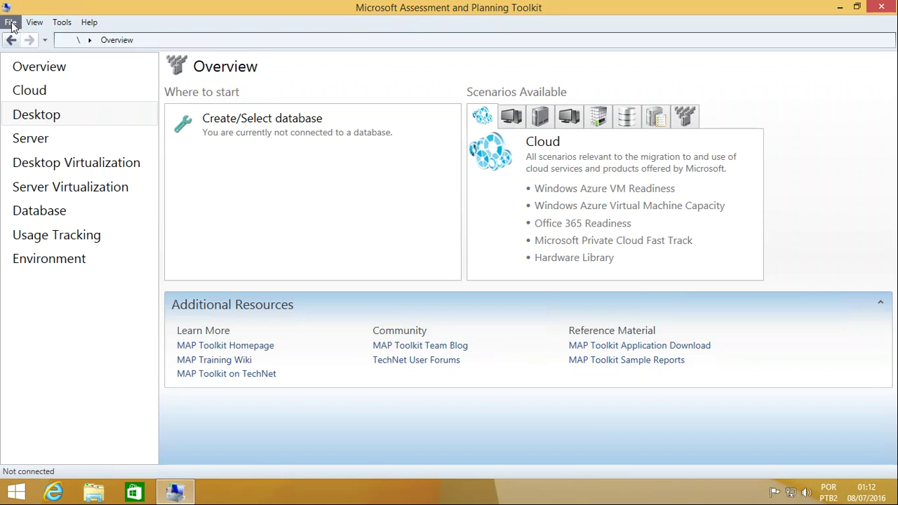
# Step: Connect to the existing Demo database and show the Desktop scenarios page
pyautogui.click(11, 23)
pyautogui.click(48, 36)
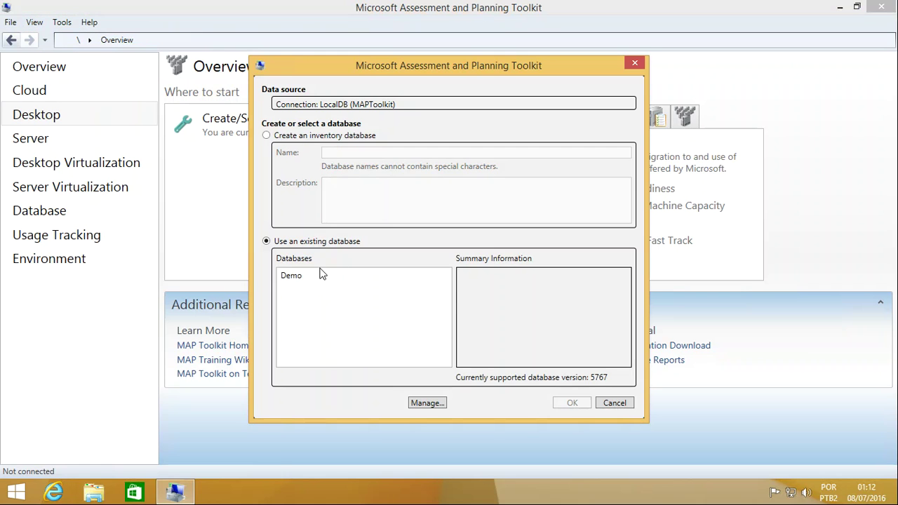
pyautogui.click(298, 276)
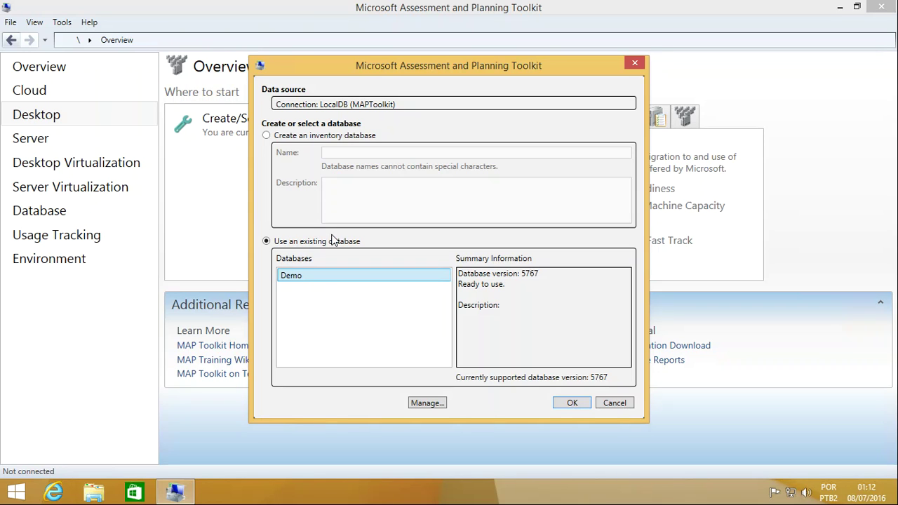
pyautogui.click(569, 406)
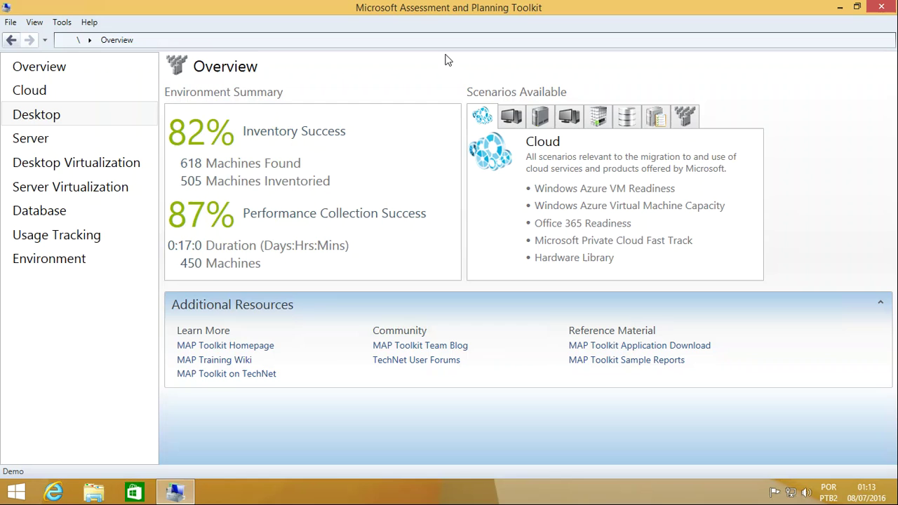
pyautogui.click(57, 116)
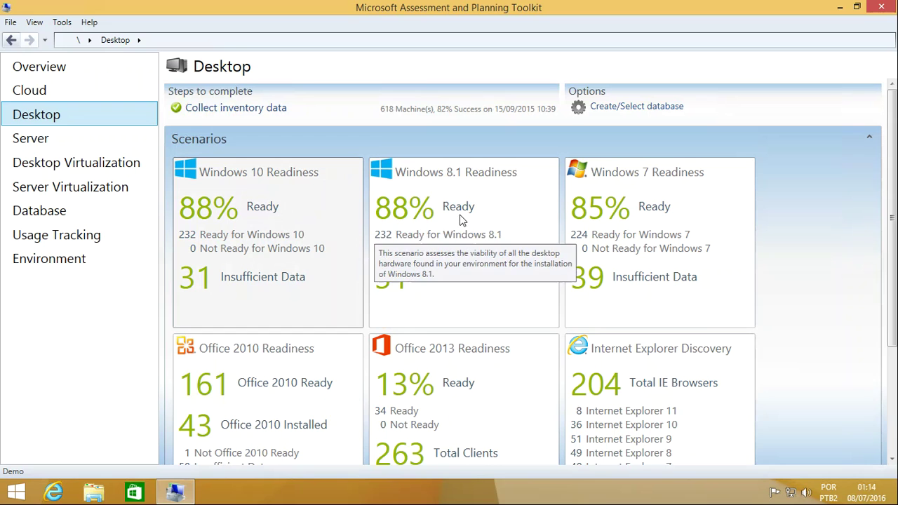
# Step: Open the Windows 10 Readiness details for the Demo inventory
pyautogui.click(261, 212)
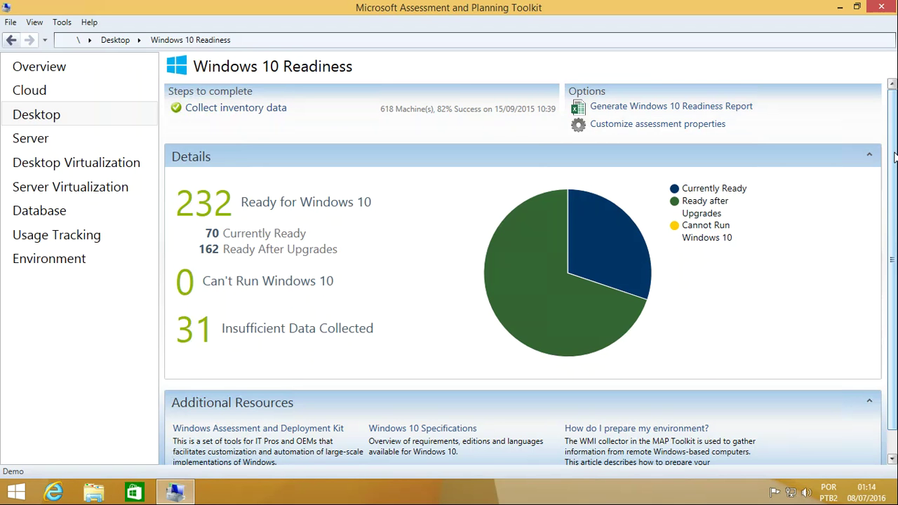
# Step: Generate the Windows 10 Readiness Report and close the status window, opening the reports folder
pyautogui.scroll(-2, 894, 157)
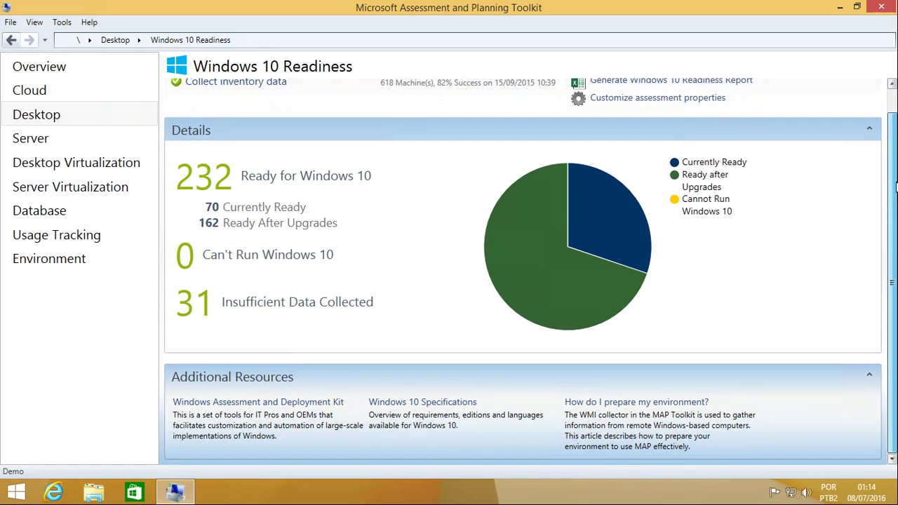
pyautogui.scroll(1, 894, 158)
pyautogui.scroll(1, 894, 158)
pyautogui.scroll(-1, 894, 158)
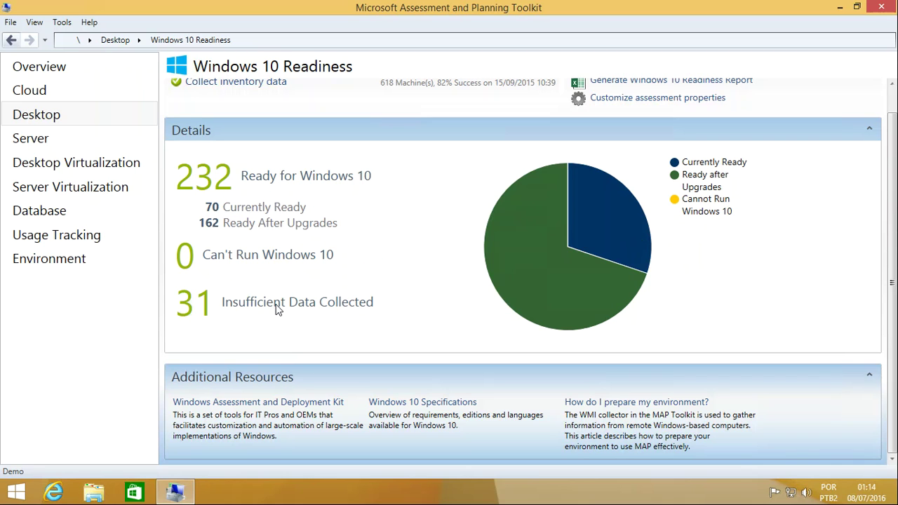
pyautogui.scroll(1, 784, 273)
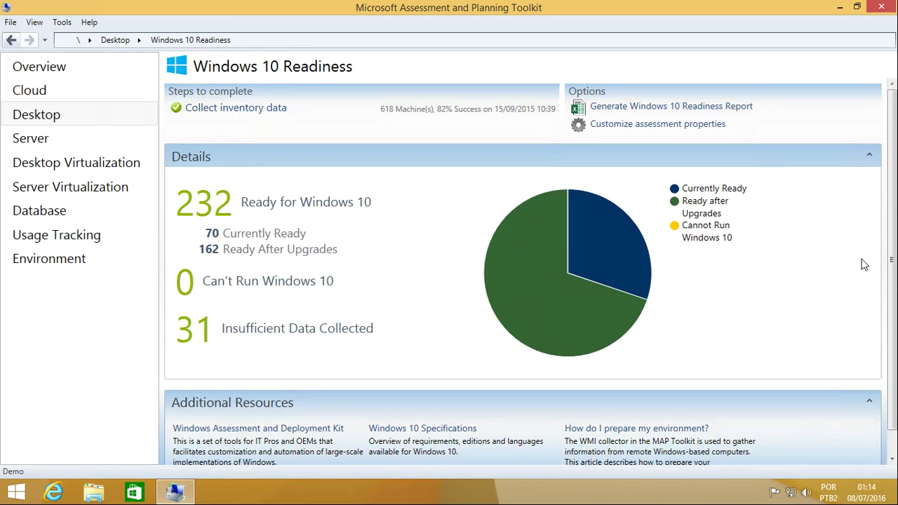
pyautogui.scroll(-1, 889, 224)
pyautogui.scroll(1, 886, 188)
pyautogui.scroll(1, 886, 188)
pyautogui.click(660, 108)
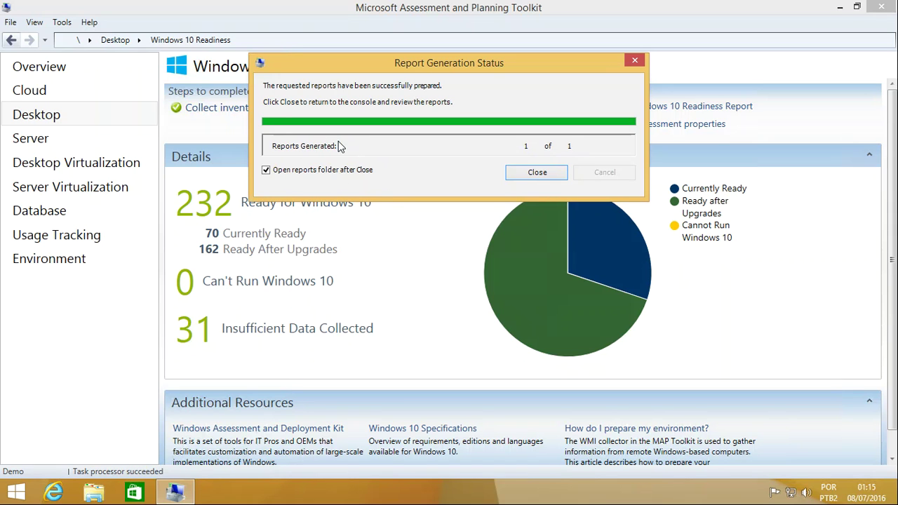
pyautogui.click(545, 172)
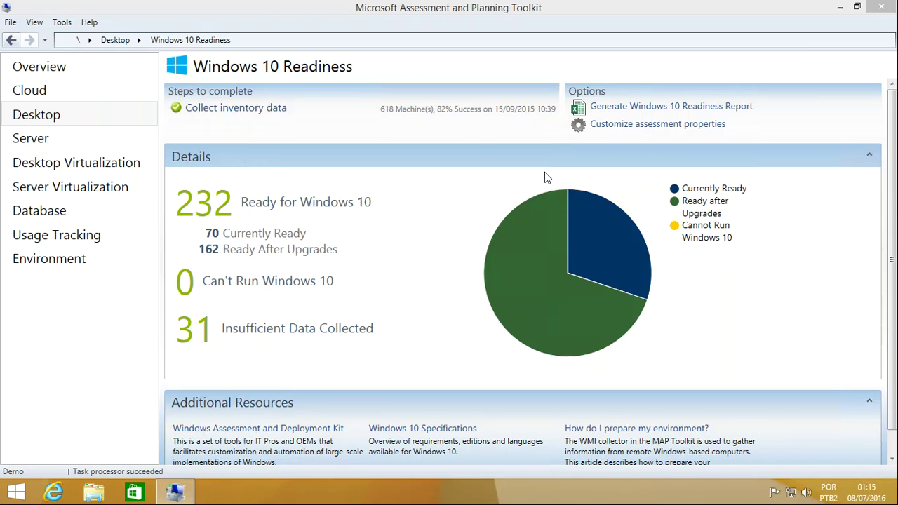
pyautogui.doubleClick(611, 76)
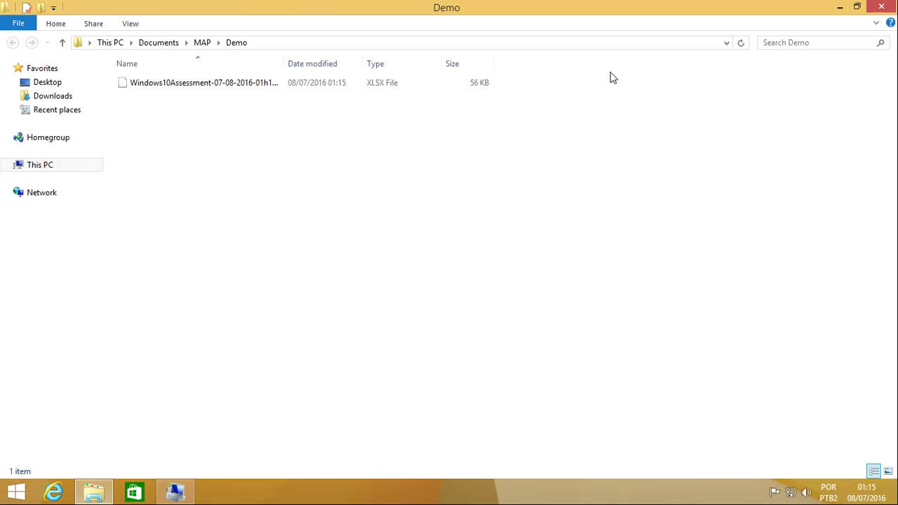
pyautogui.moveTo(285, 63); pyautogui.dragTo(342, 64)
pyautogui.click(278, 91)
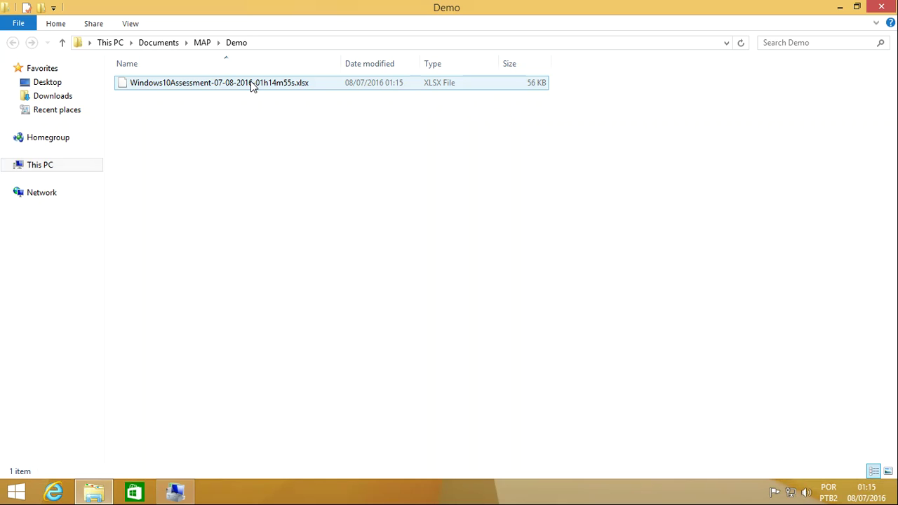
pyautogui.click(526, 426)
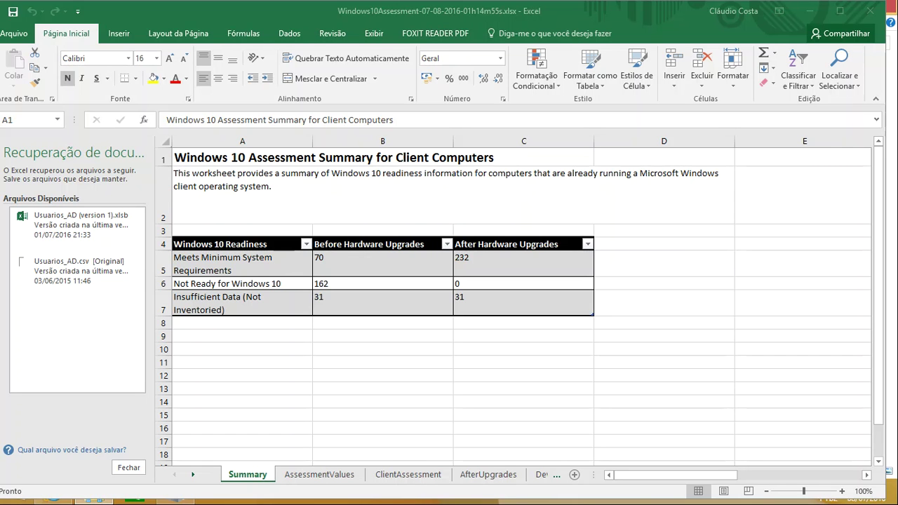
# Step: Glance at AssessmentValues, then move to ClientAssessment and check row 5's computer and readiness category
pyautogui.click(320, 475)
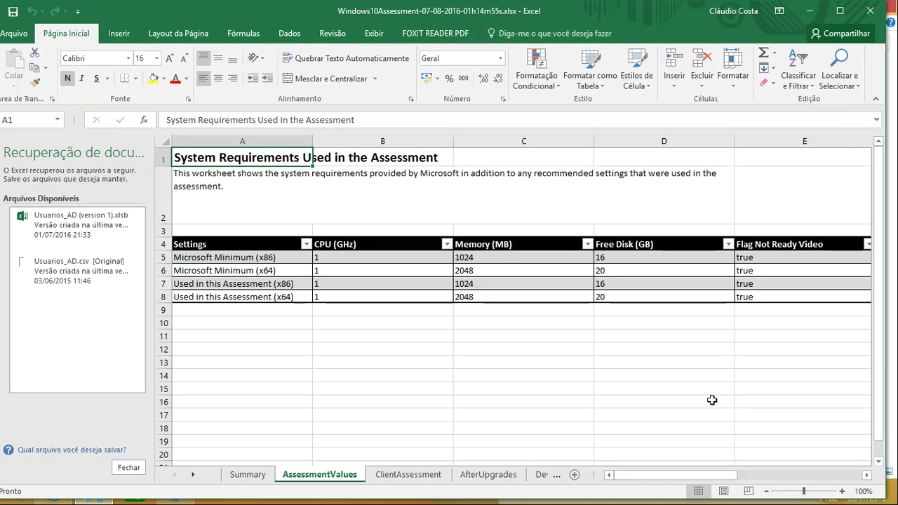
pyautogui.moveTo(644, 478)
pyautogui.mouseDown()
pyautogui.moveTo(677, 477)
pyautogui.moveTo(642, 477)
pyautogui.mouseUp()
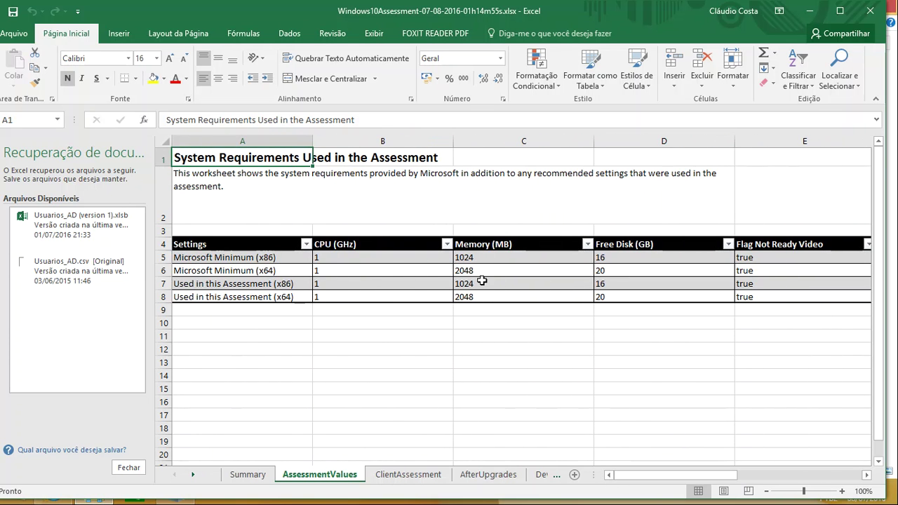
pyautogui.click(408, 475)
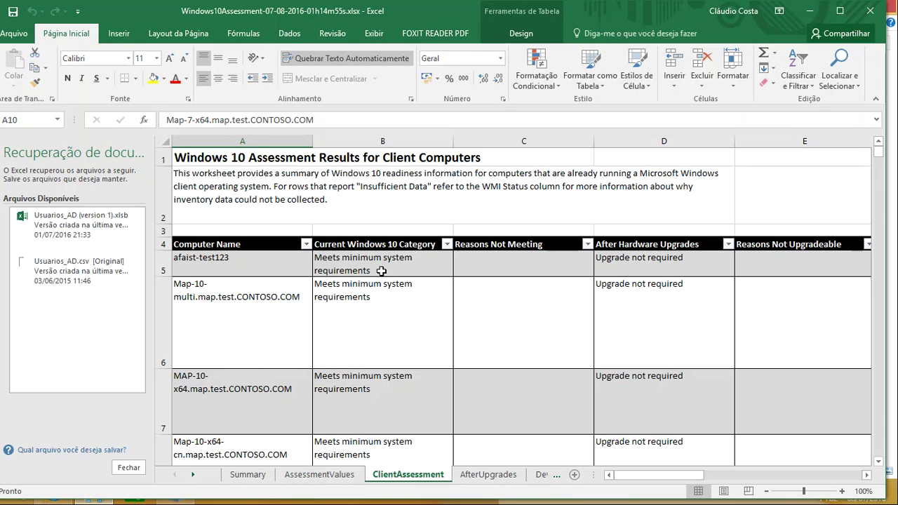
pyautogui.click(382, 271)
pyautogui.click(243, 255)
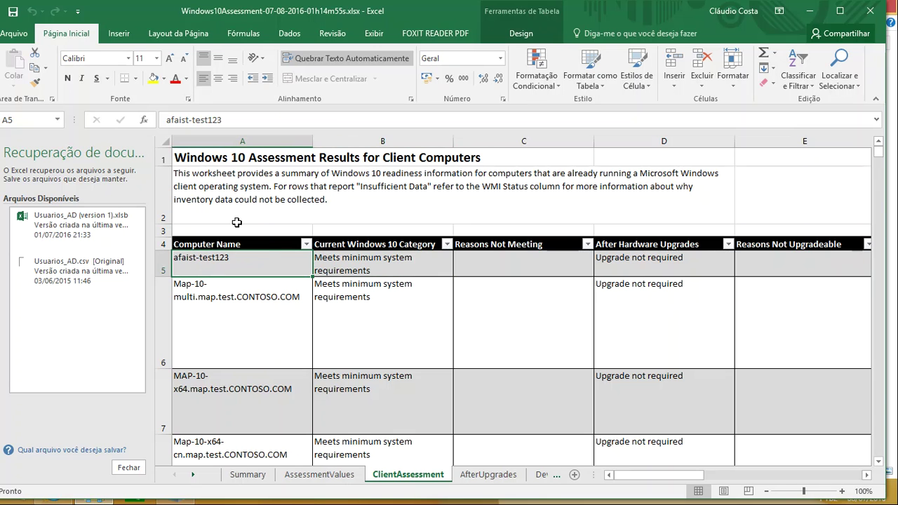
pyautogui.click(360, 258)
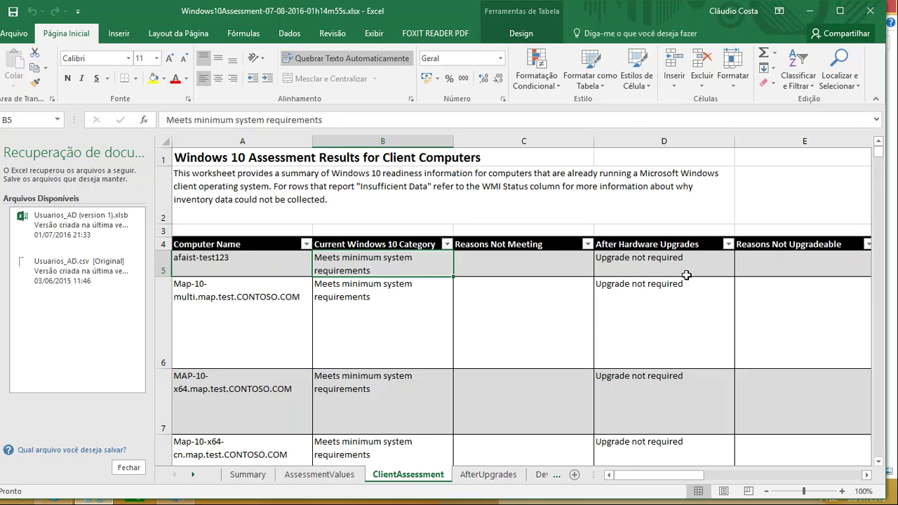
# Step: Check afaist-test123's Windows 10 category and its result after hardware upgrades
pyautogui.click(670, 266)
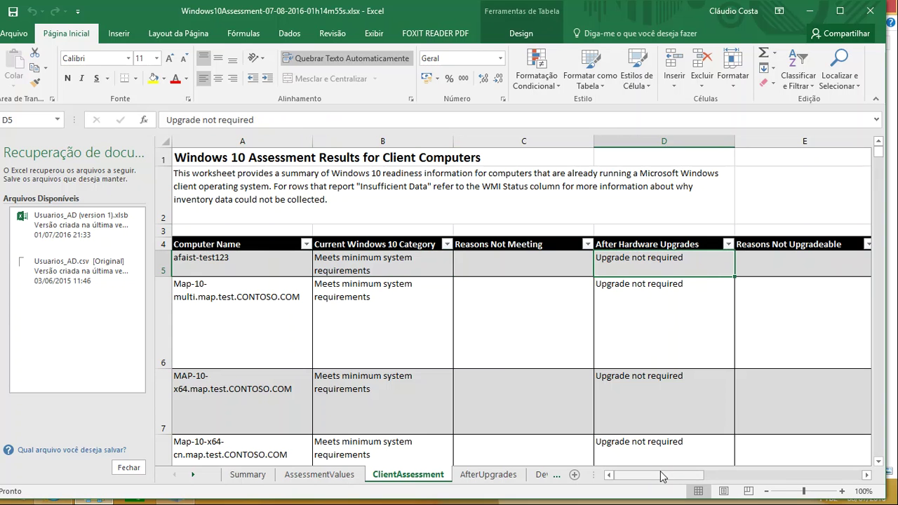
pyautogui.moveTo(658, 479); pyautogui.dragTo(635, 490)
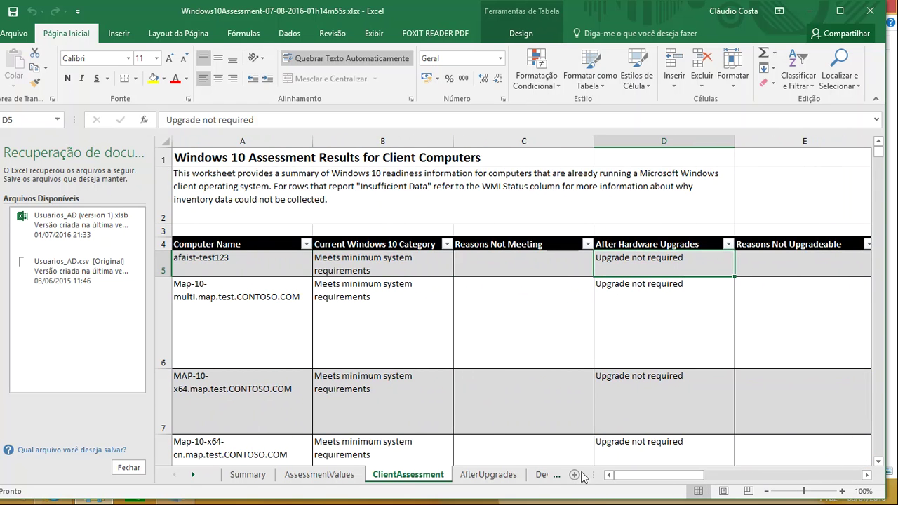
pyautogui.click(379, 259)
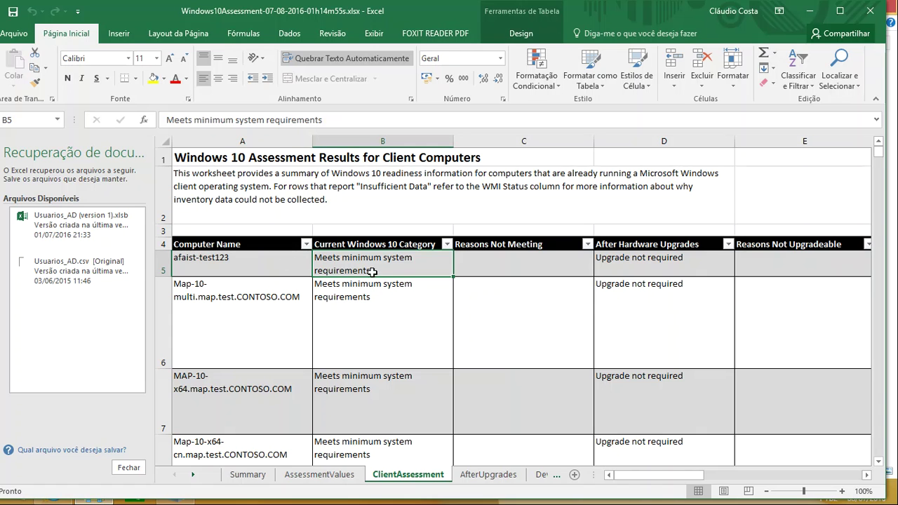
pyautogui.click(228, 257)
pyautogui.click(369, 266)
pyautogui.click(673, 247)
pyautogui.click(667, 261)
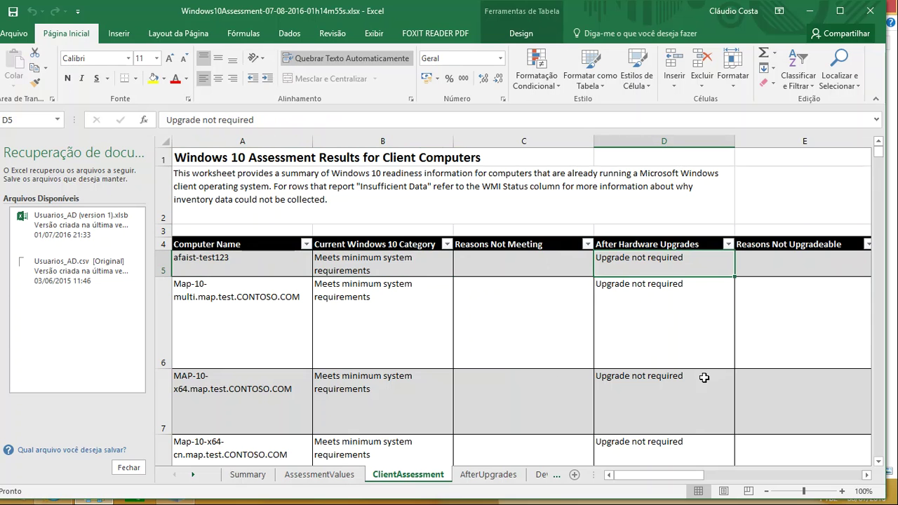
pyautogui.moveTo(646, 477); pyautogui.dragTo(718, 485)
# Step: Read afaist-test123's Insufficient Data note and Failed - Machine not found WMI status, and check Map-10-multi
pyautogui.click(551, 273)
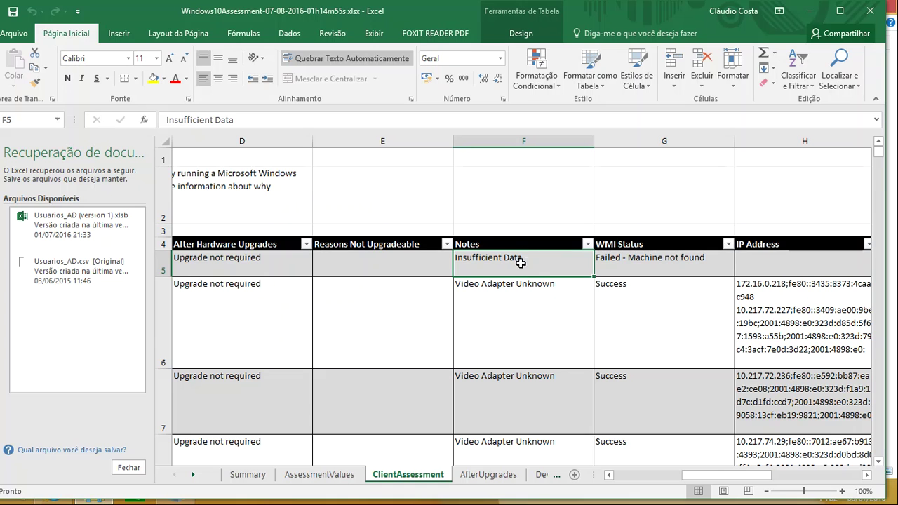
pyautogui.click(602, 267)
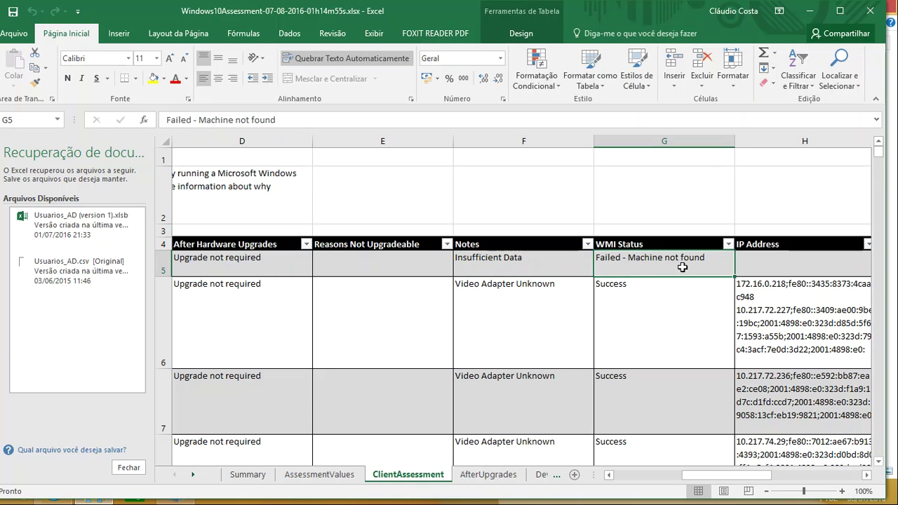
pyautogui.moveTo(724, 475); pyautogui.dragTo(800, 479)
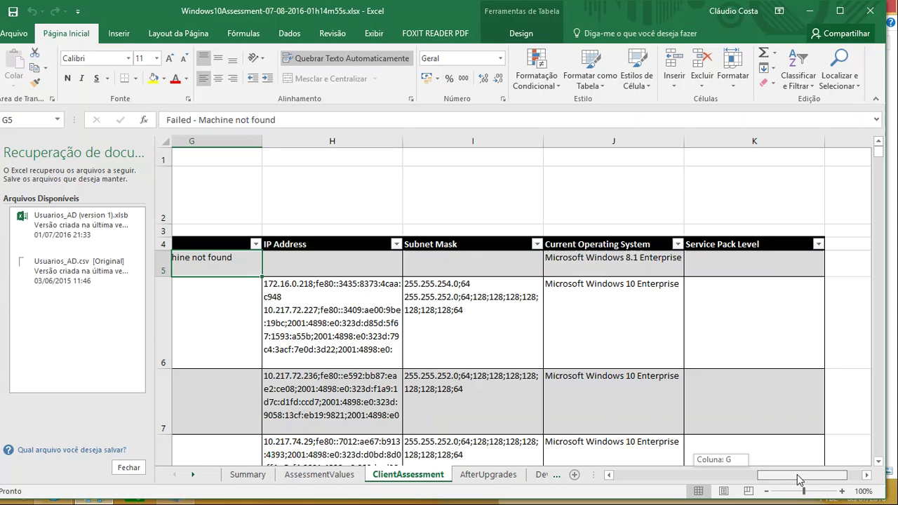
pyautogui.moveTo(800, 478); pyautogui.dragTo(598, 482)
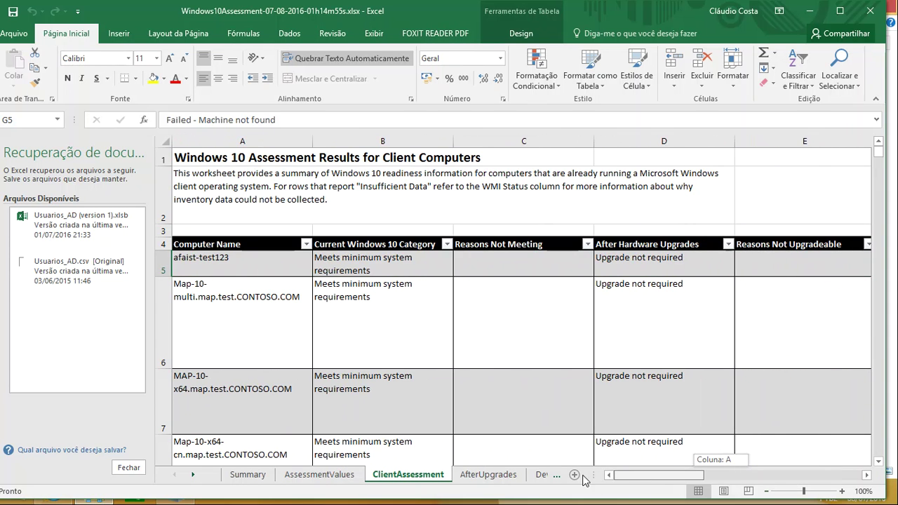
pyautogui.click(240, 321)
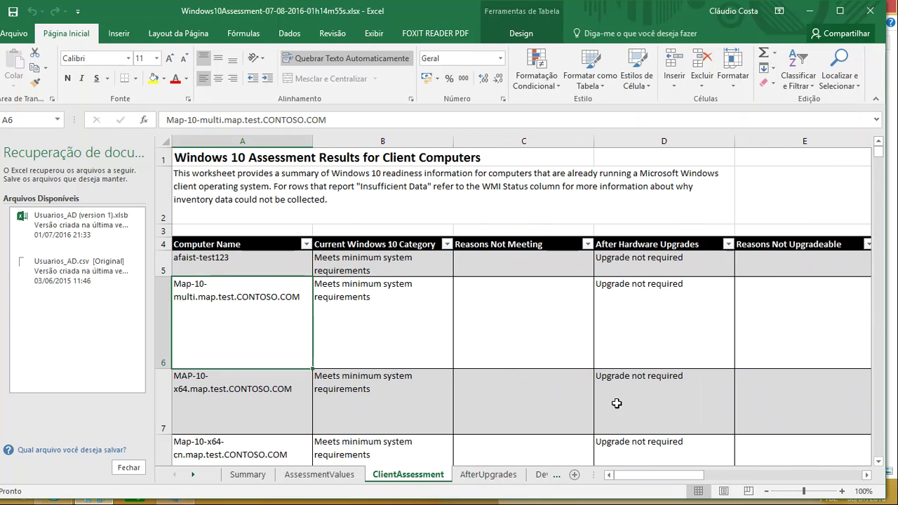
pyautogui.click(655, 290)
pyautogui.scroll(-2, 654, 290)
pyautogui.click(662, 241)
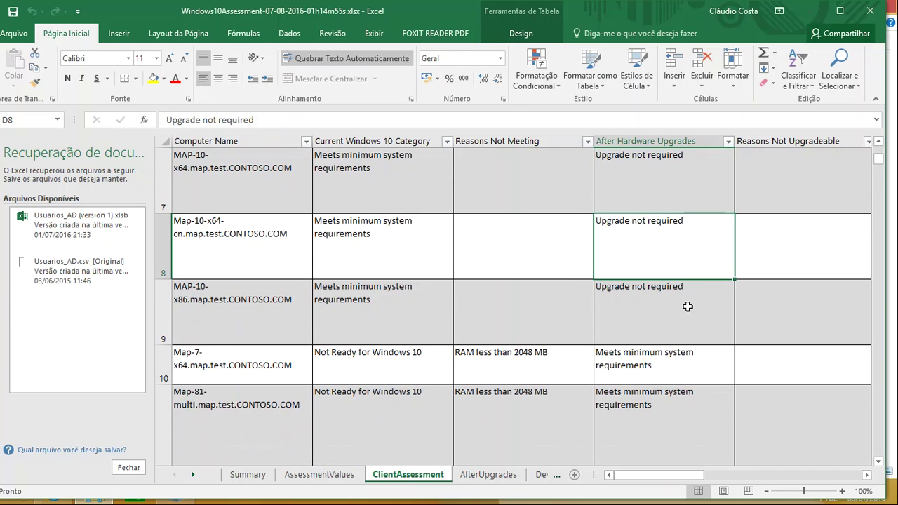
pyautogui.click(631, 304)
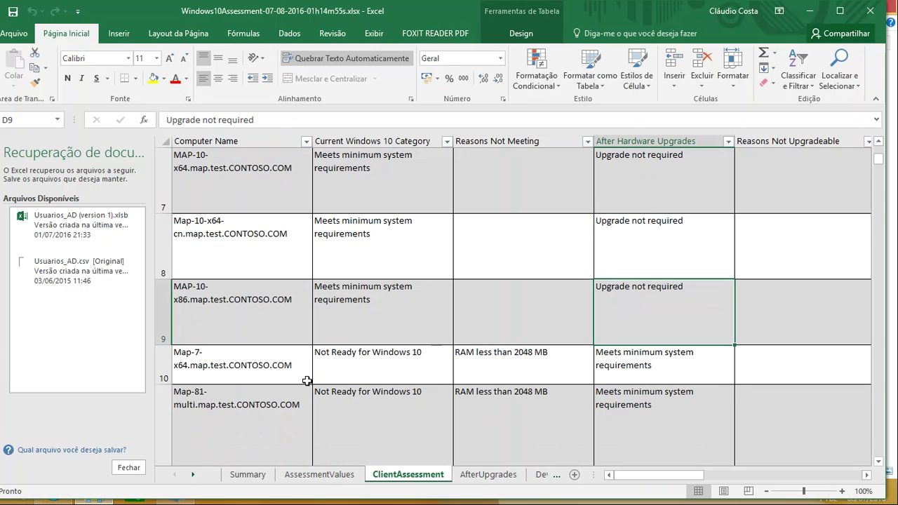
pyautogui.click(177, 352)
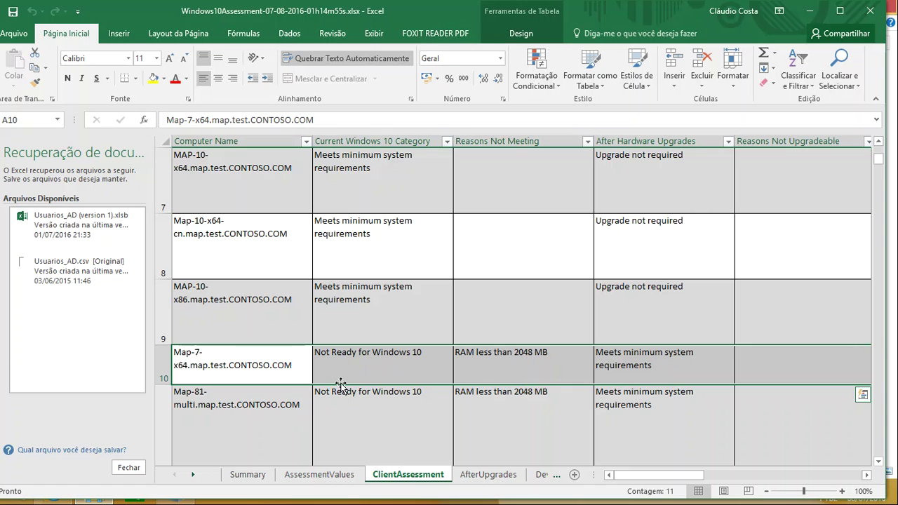
pyautogui.click(349, 354)
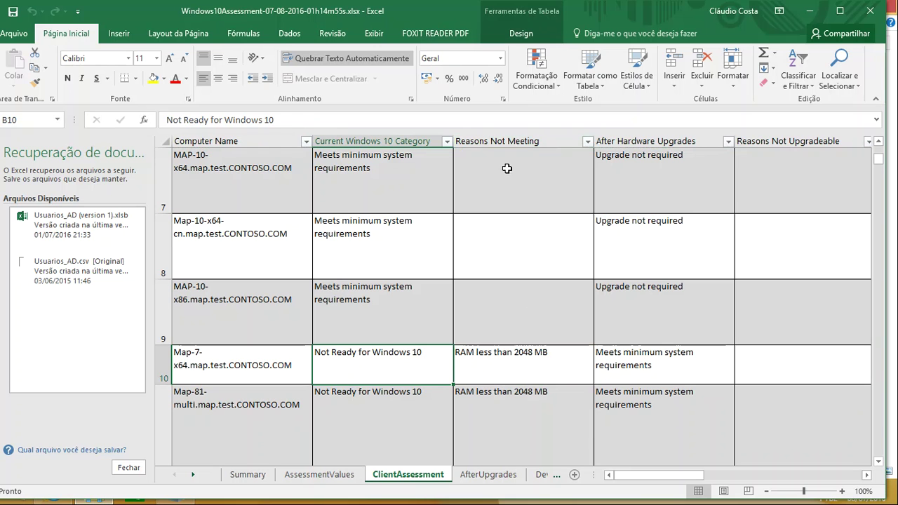
pyautogui.click(484, 354)
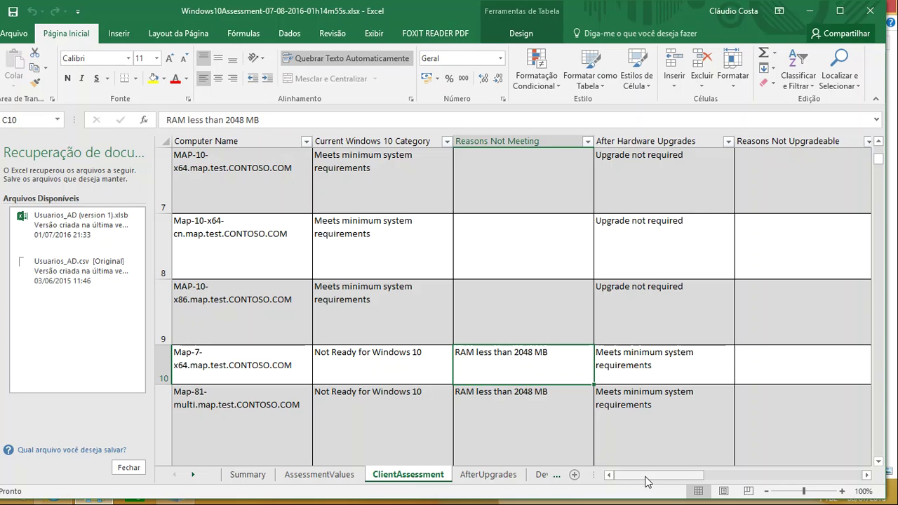
pyautogui.click(628, 370)
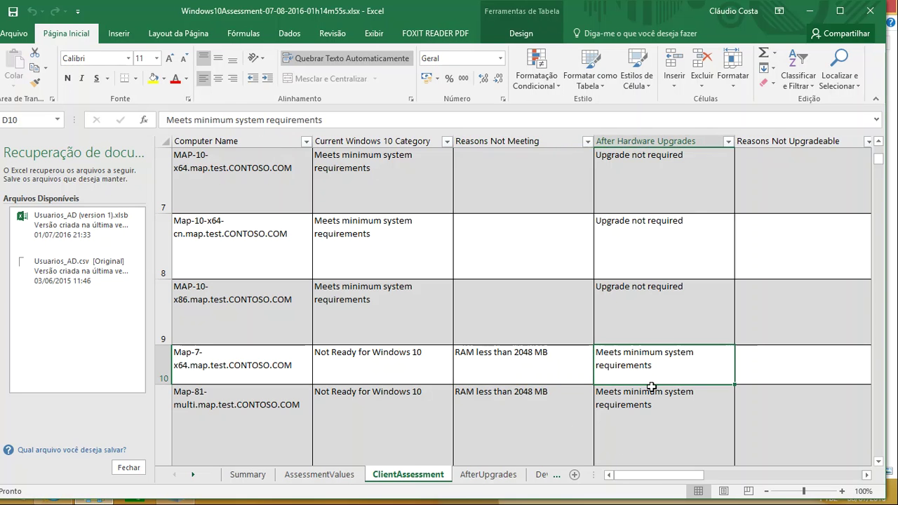
pyautogui.click(205, 368)
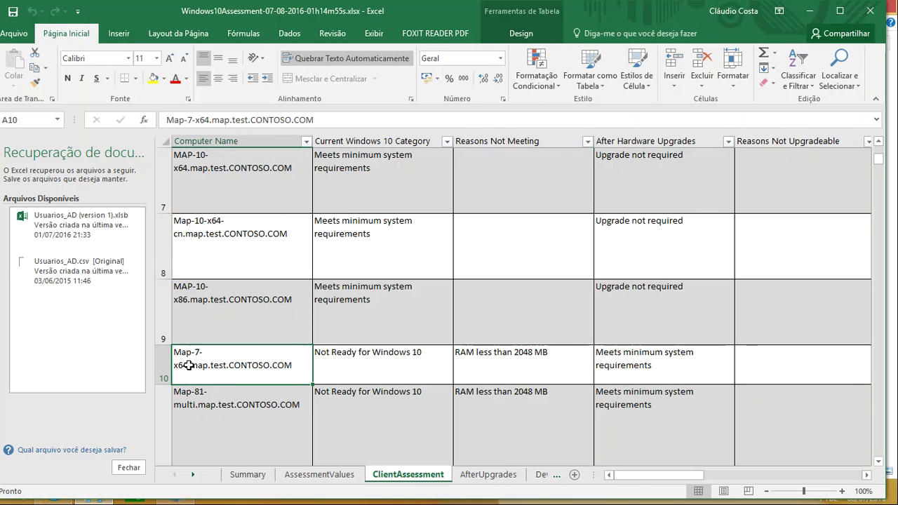
pyautogui.moveTo(645, 477); pyautogui.dragTo(711, 478)
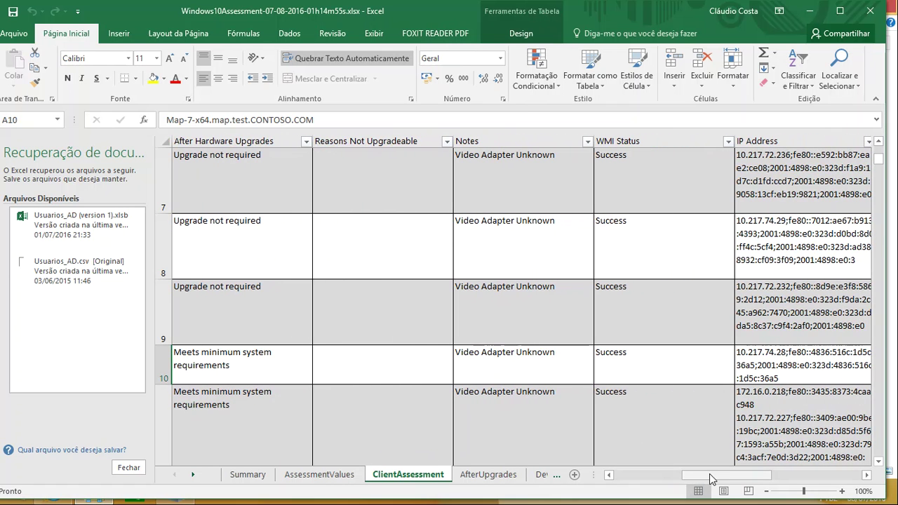
pyautogui.click(631, 362)
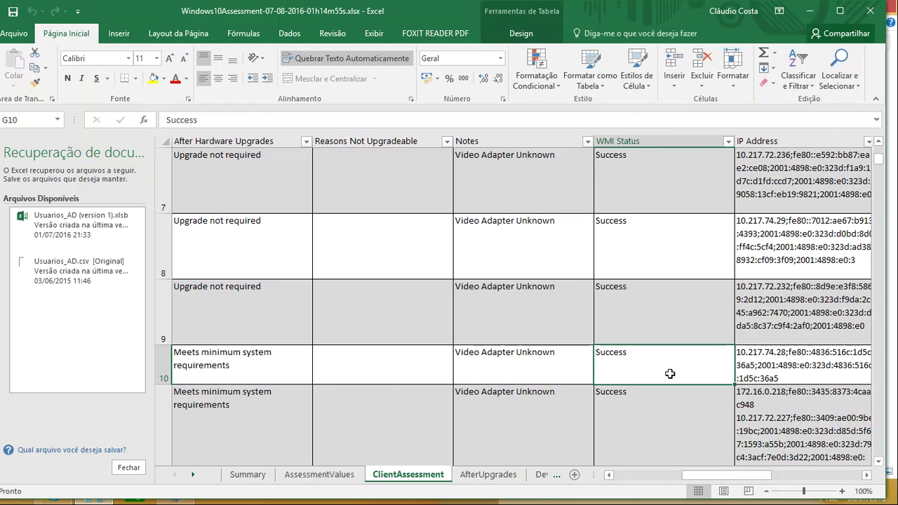
pyautogui.moveTo(746, 476); pyautogui.dragTo(614, 463)
pyautogui.moveTo(485, 453); pyautogui.dragTo(495, 428)
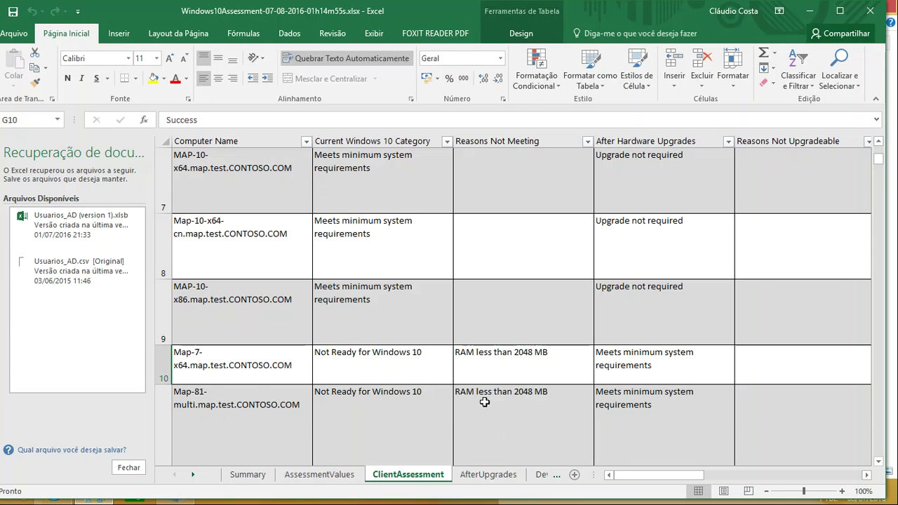
# Step: Scroll down the ClientAssessment list to review more computers
pyautogui.scroll(-4, 507, 426)
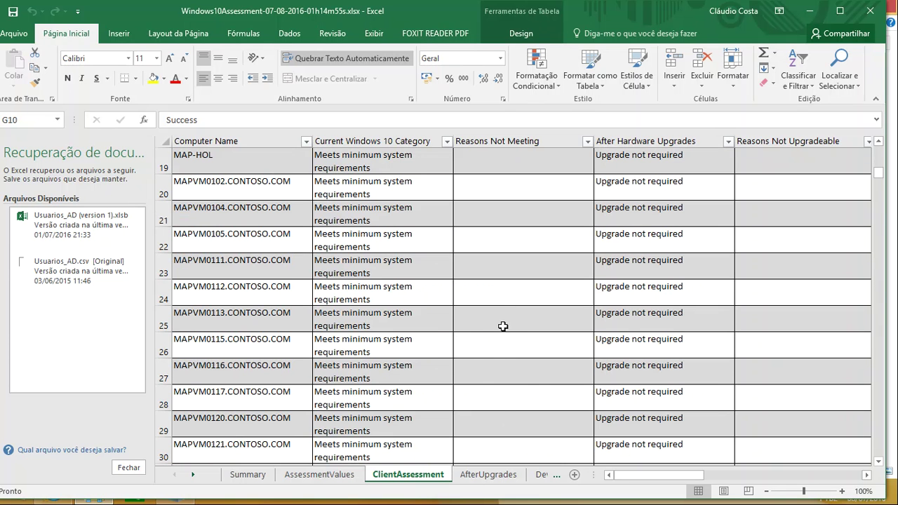
pyautogui.scroll(-5, 505, 328)
pyautogui.scroll(3, 493, 326)
pyautogui.scroll(-2, 495, 328)
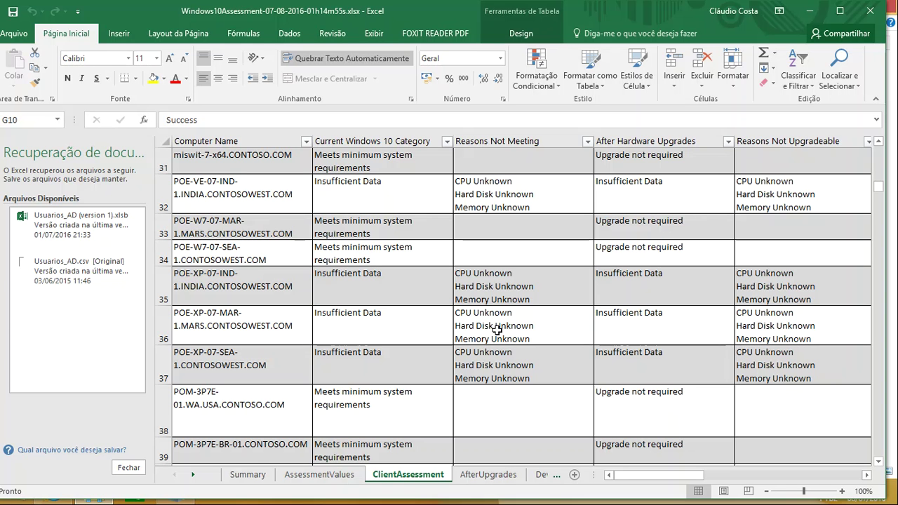
pyautogui.scroll(2, 497, 332)
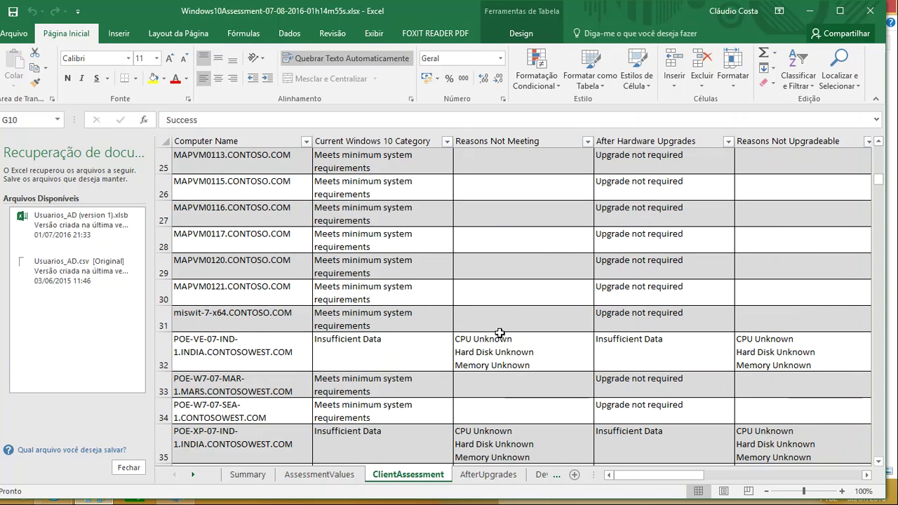
pyautogui.scroll(-2, 499, 334)
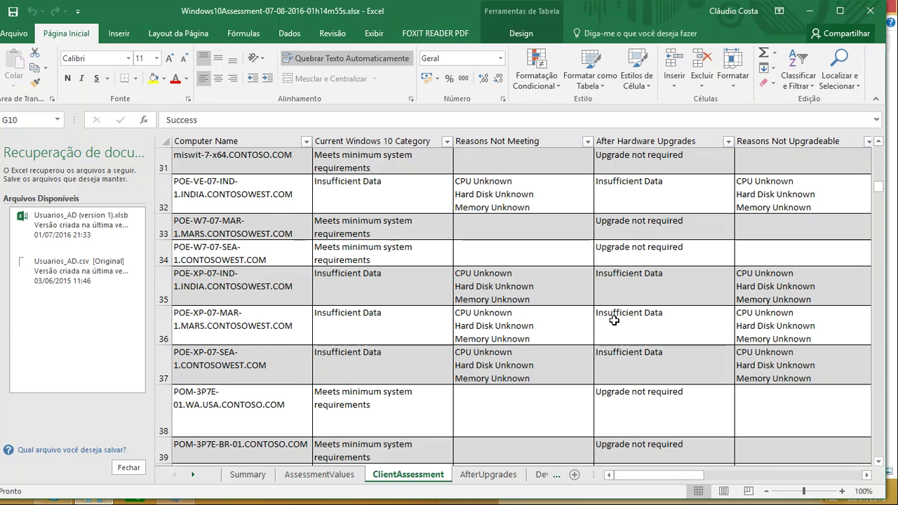
pyautogui.scroll(-2, 611, 323)
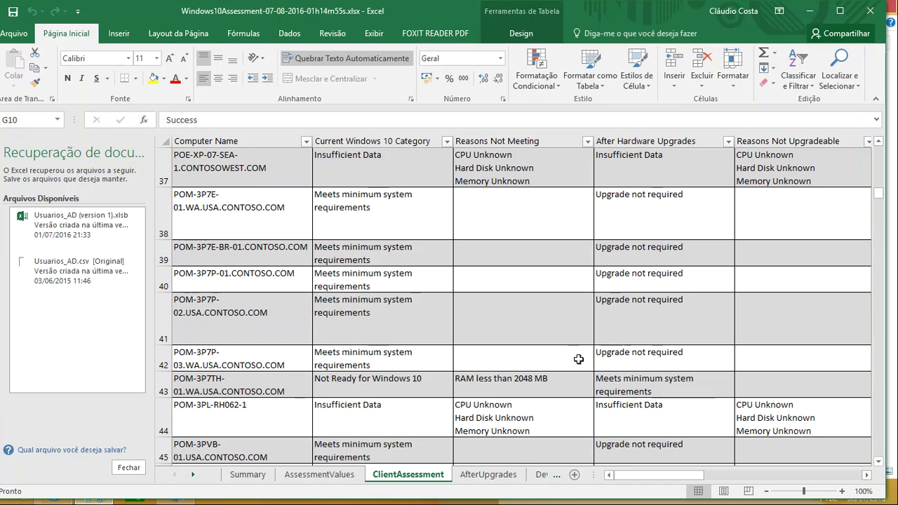
# Step: Read the RAM under 2048 MB and free disk under 20 GB reasons, then switch to AfterUpgrades
pyautogui.click(491, 387)
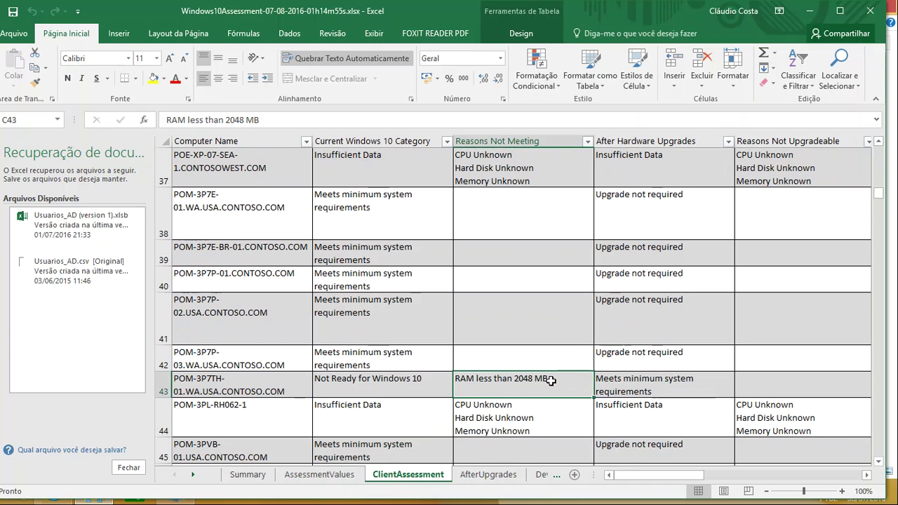
pyautogui.scroll(-2, 549, 380)
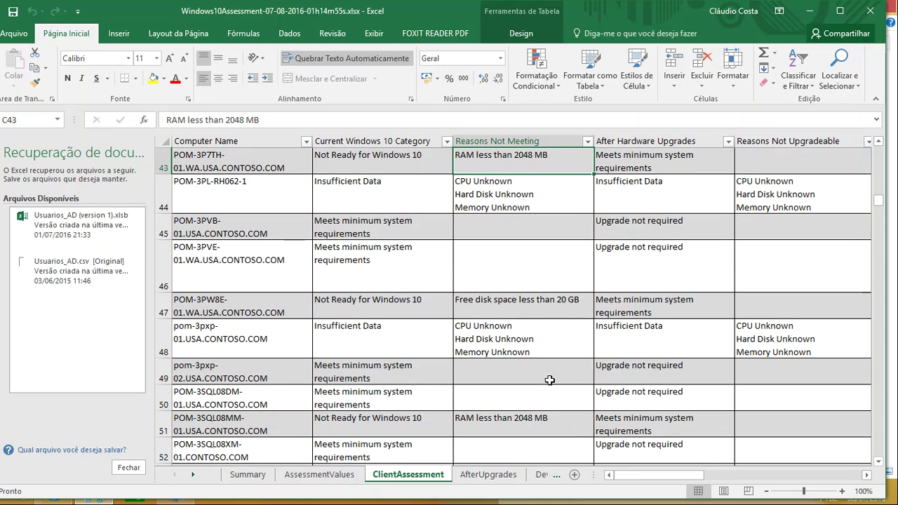
pyautogui.click(546, 310)
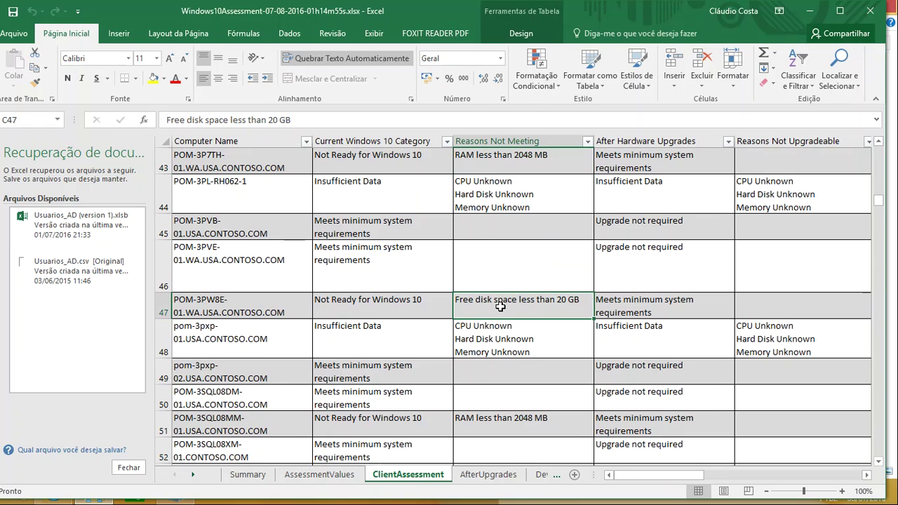
pyautogui.scroll(-6, 500, 307)
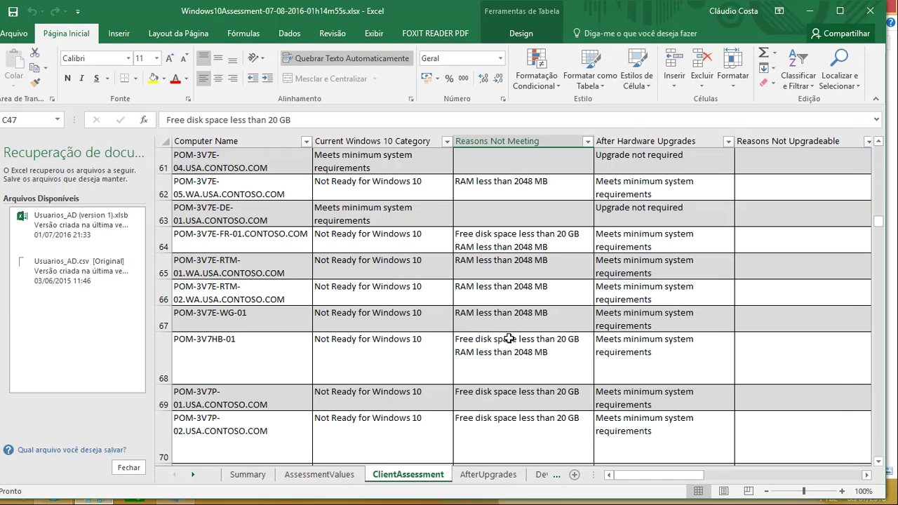
pyautogui.click(494, 481)
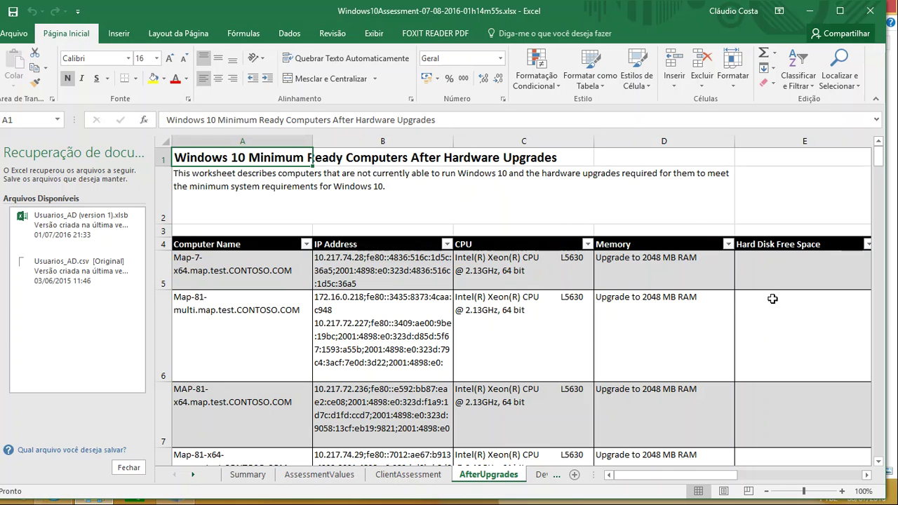
pyautogui.scroll(-4, 694, 275)
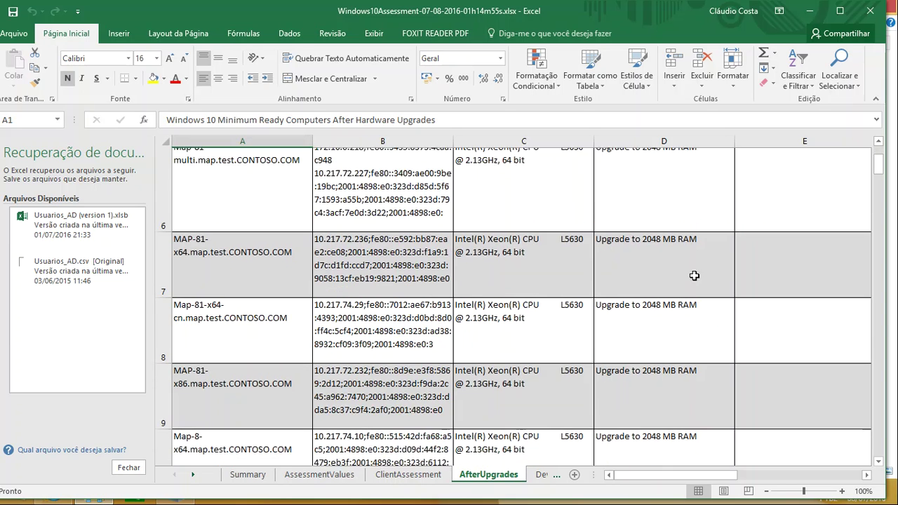
pyautogui.scroll(1, 671, 207)
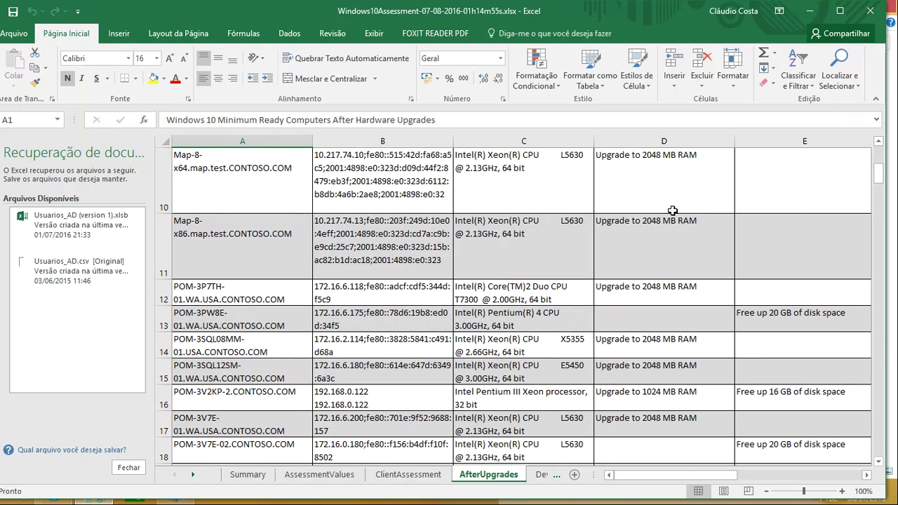
pyautogui.scroll(-1, 804, 239)
pyautogui.scroll(1, 811, 204)
pyautogui.scroll(-2, 813, 280)
pyautogui.scroll(-5, 807, 280)
pyautogui.scroll(-11, 802, 263)
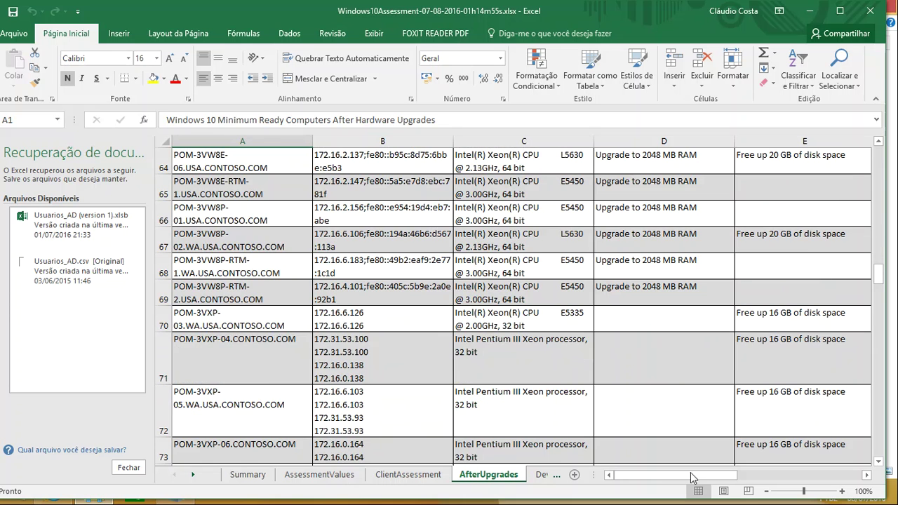
pyautogui.moveTo(691, 477); pyautogui.dragTo(752, 483)
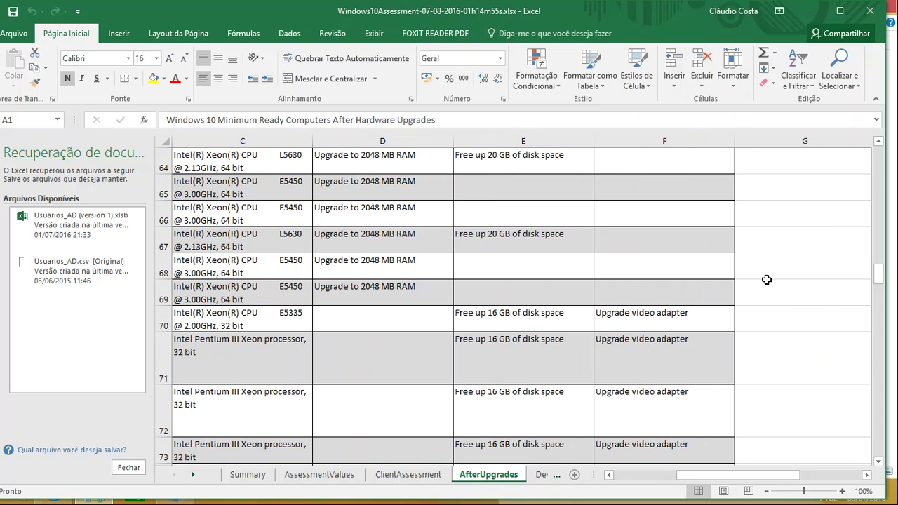
pyautogui.moveTo(772, 475); pyautogui.dragTo(707, 476)
pyautogui.scroll(-12, 782, 424)
pyautogui.scroll(-4, 784, 428)
pyautogui.scroll(20, 553, 415)
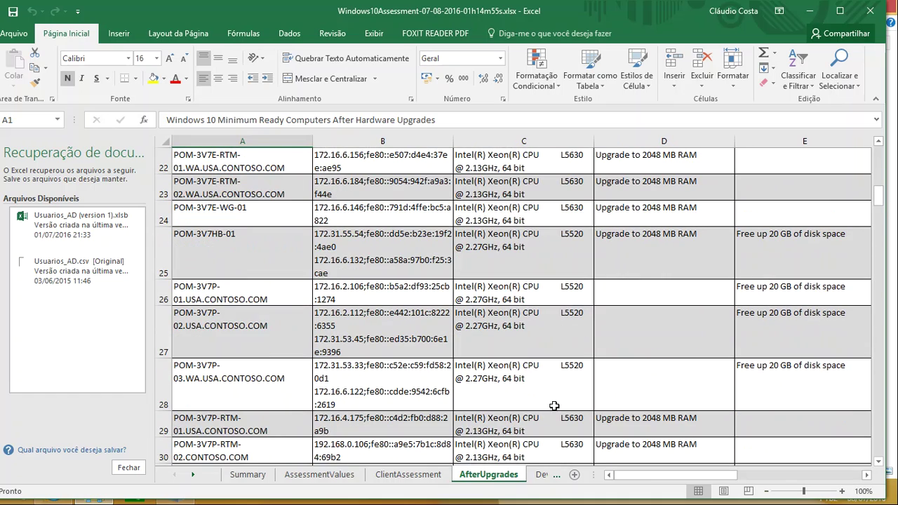
# Step: Review the DeviceSummary sheet by scrolling through it
pyautogui.click(543, 475)
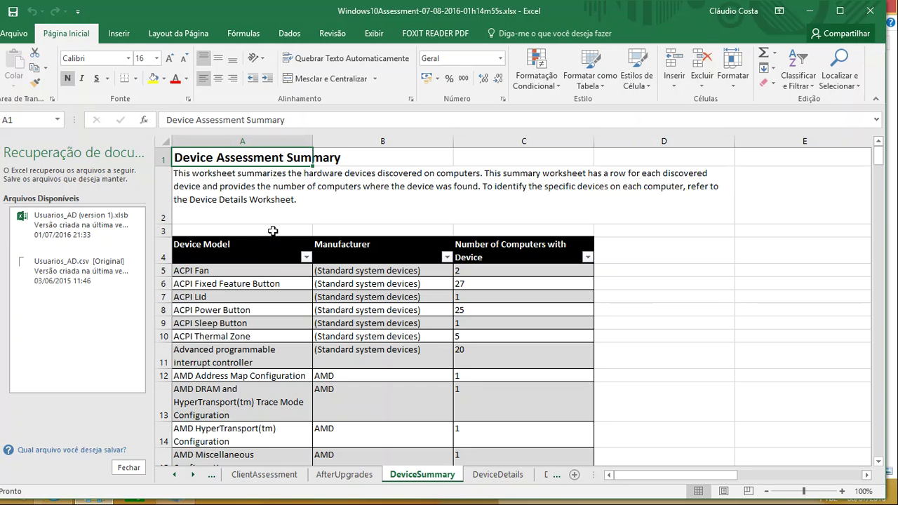
pyautogui.scroll(-20, 272, 232)
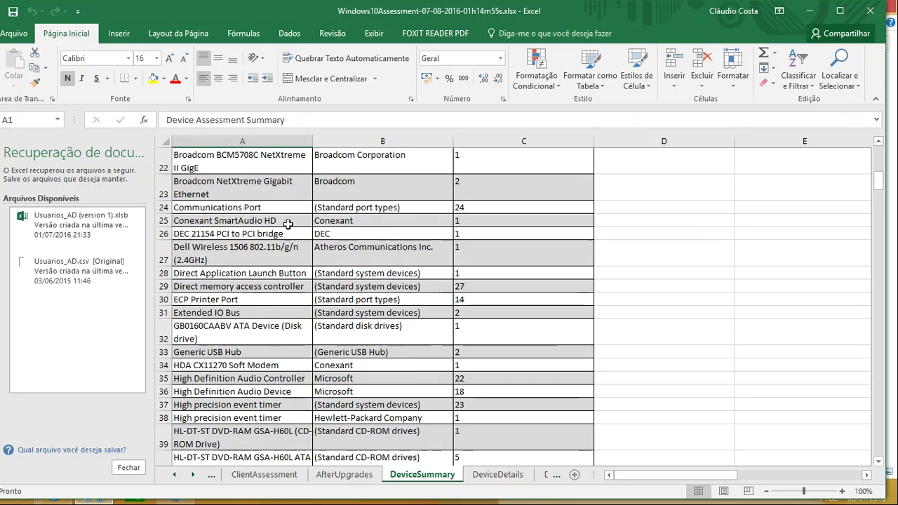
pyautogui.scroll(-20, 291, 225)
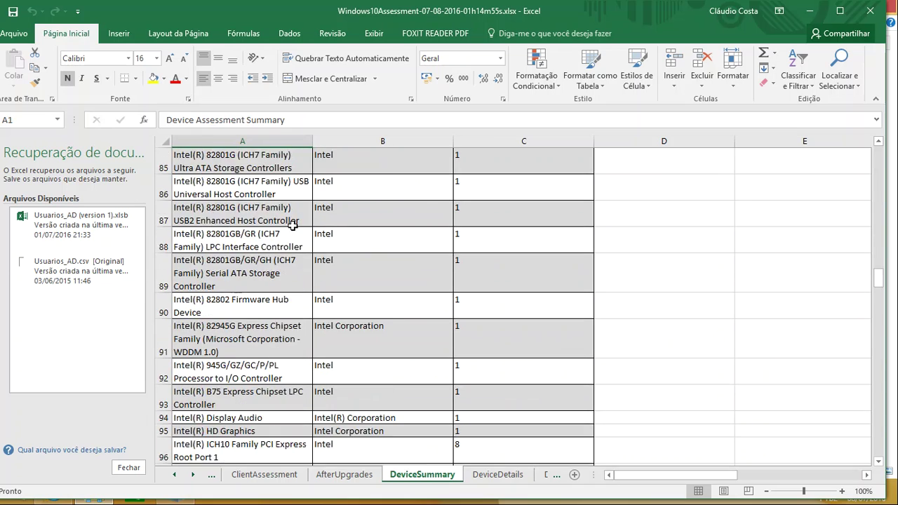
pyautogui.scroll(-18, 292, 232)
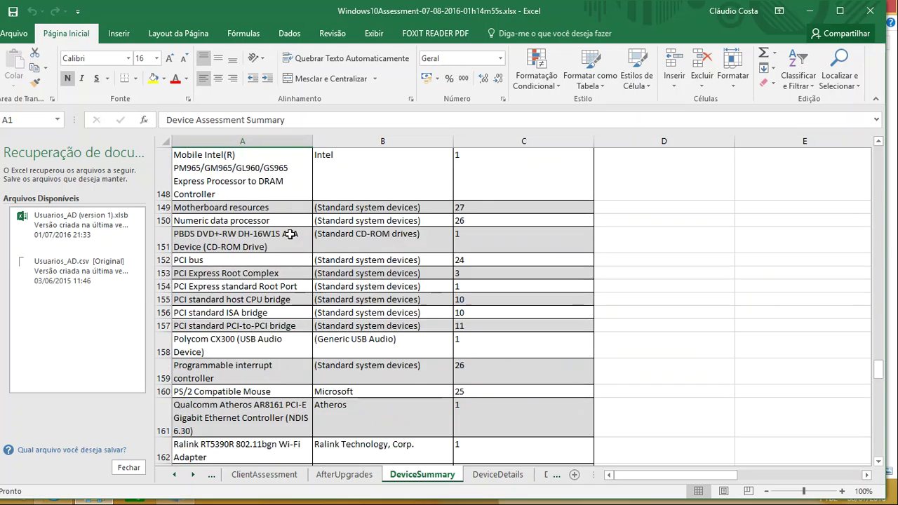
pyautogui.scroll(12, 457, 274)
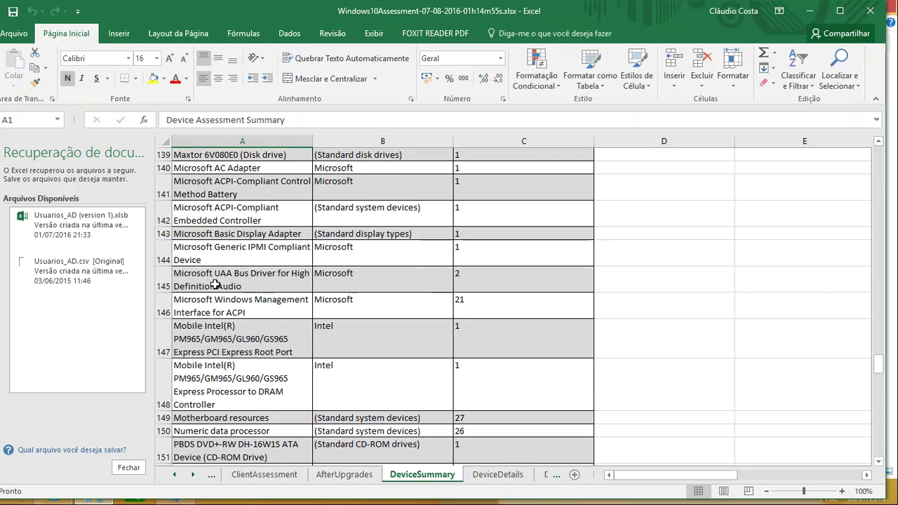
pyautogui.scroll(13, 484, 316)
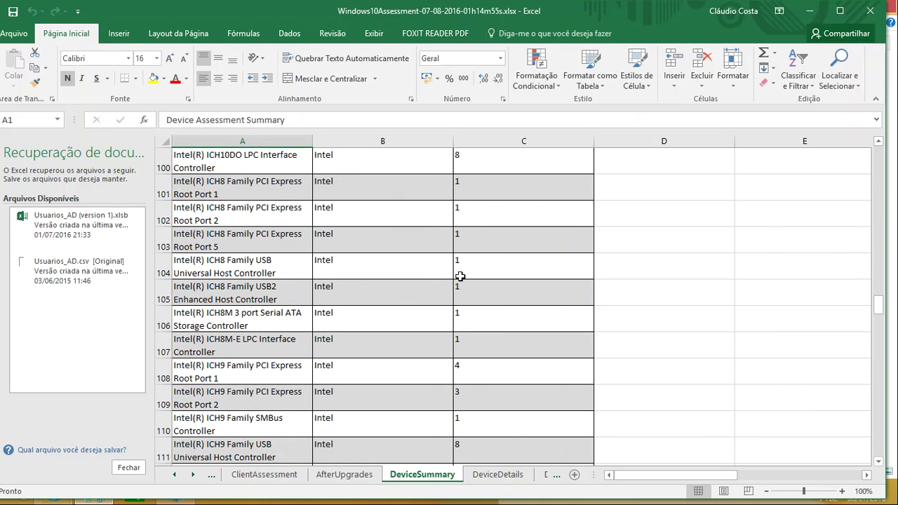
# Step: Scroll down the DeviceDetails sheet's per-computer hardware device list
pyautogui.click(511, 476)
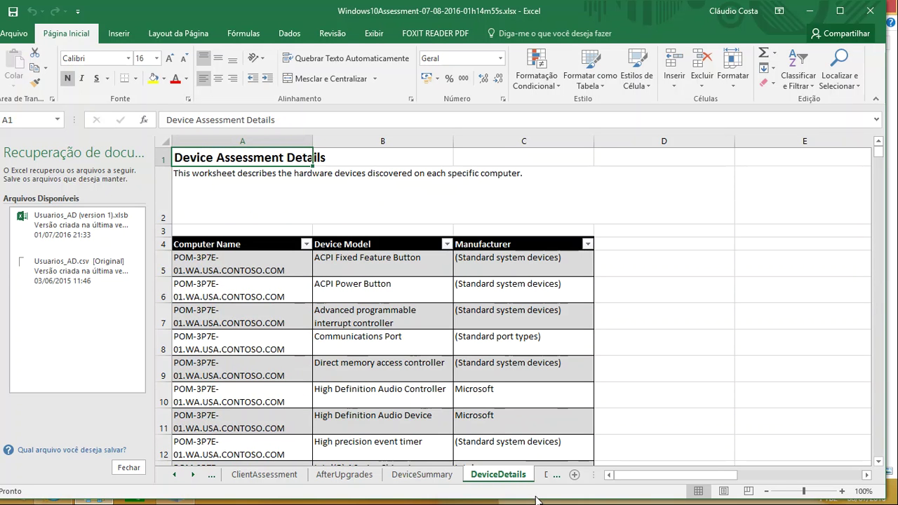
pyautogui.moveTo(659, 477)
pyautogui.mouseDown()
pyautogui.moveTo(672, 477)
pyautogui.moveTo(657, 477)
pyautogui.mouseUp()
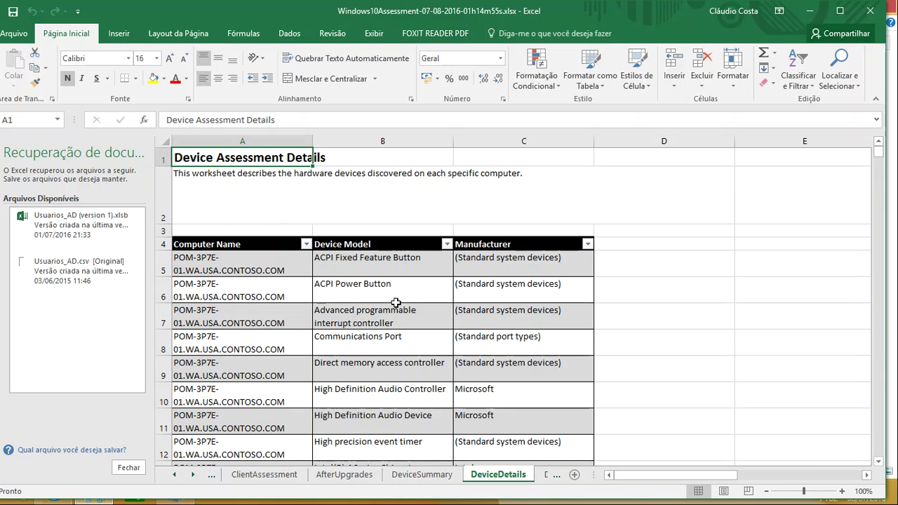
pyautogui.scroll(-5, 398, 274)
pyautogui.scroll(-10, 404, 281)
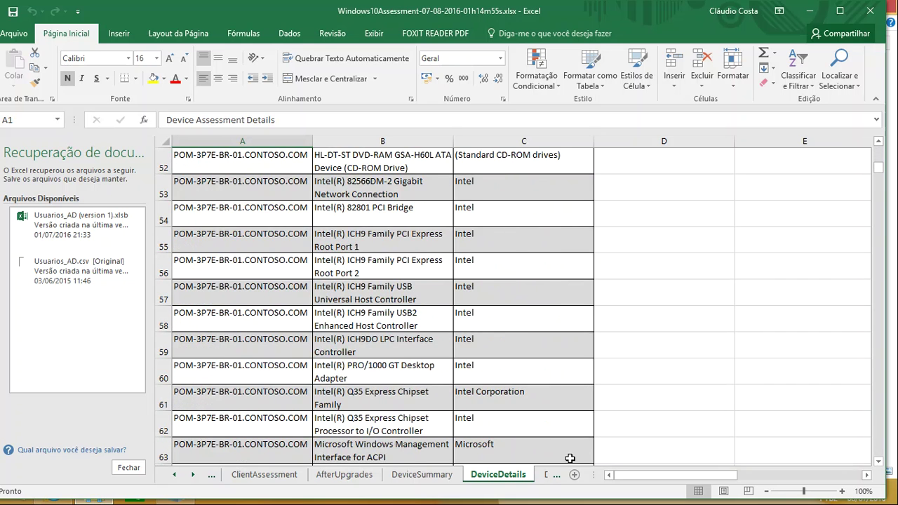
pyautogui.click(547, 475)
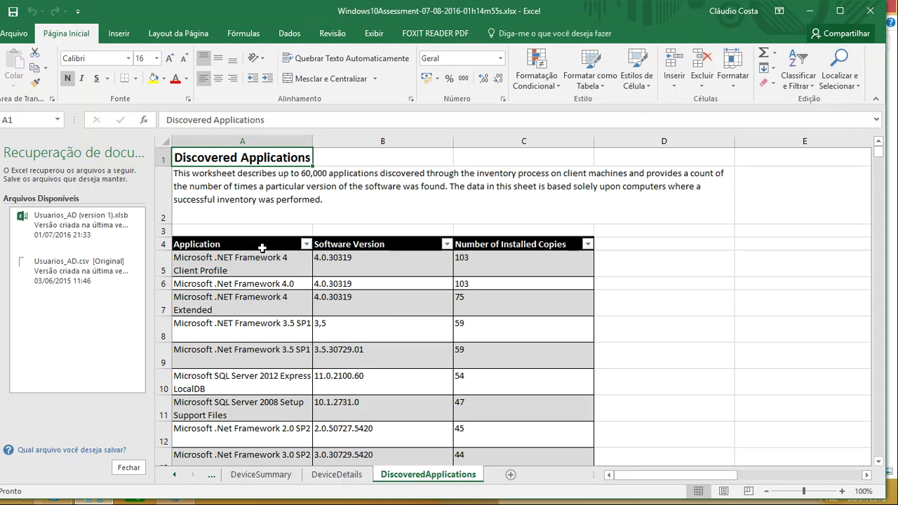
# Step: Browse DiscoveredApplications' names, versions and installed copy counts from cell A5, then close Excel
pyautogui.click(233, 264)
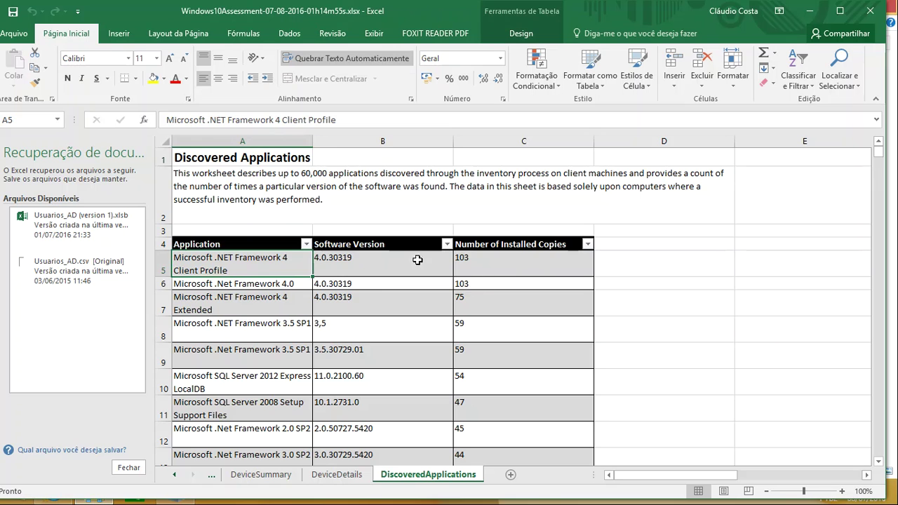
pyautogui.scroll(-20, 432, 270)
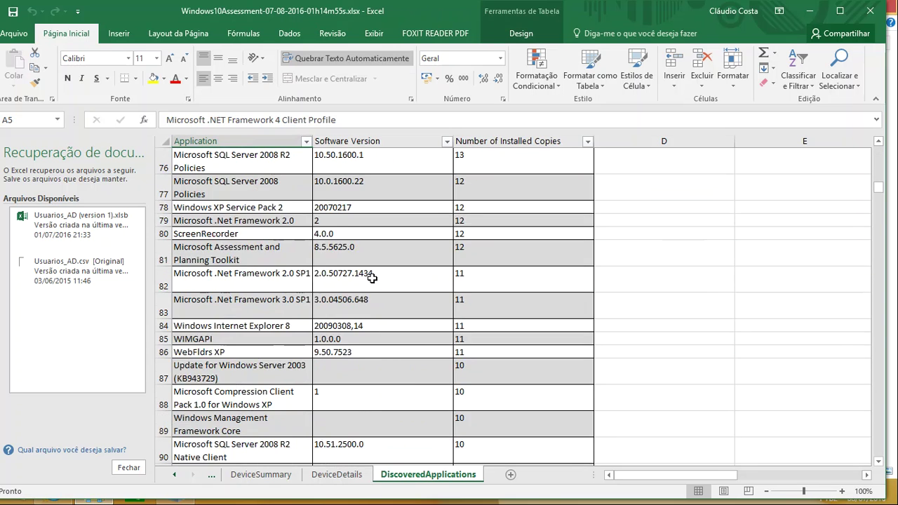
pyautogui.scroll(-20, 371, 278)
pyautogui.scroll(-11, 373, 308)
pyautogui.moveTo(651, 481)
pyautogui.mouseDown()
pyautogui.moveTo(677, 482)
pyautogui.moveTo(652, 482)
pyautogui.mouseUp()
pyautogui.scroll(-5, 366, 342)
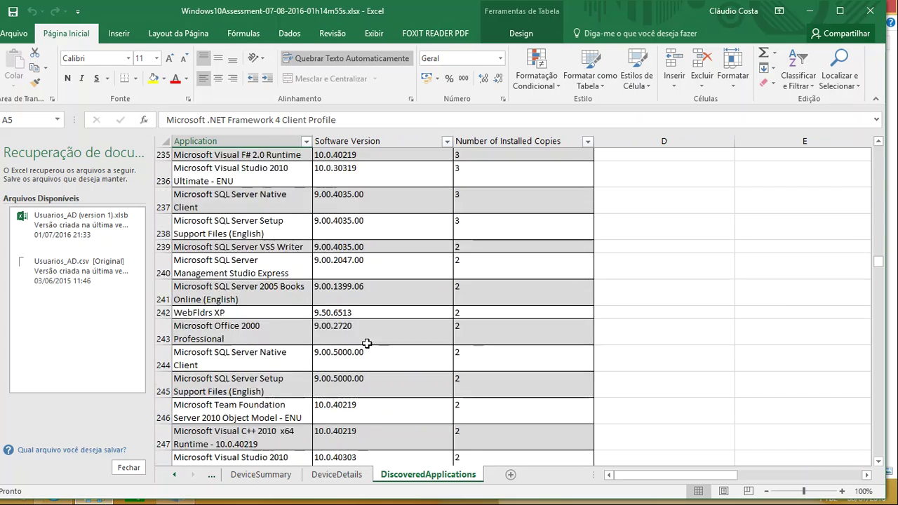
pyautogui.scroll(20, 366, 342)
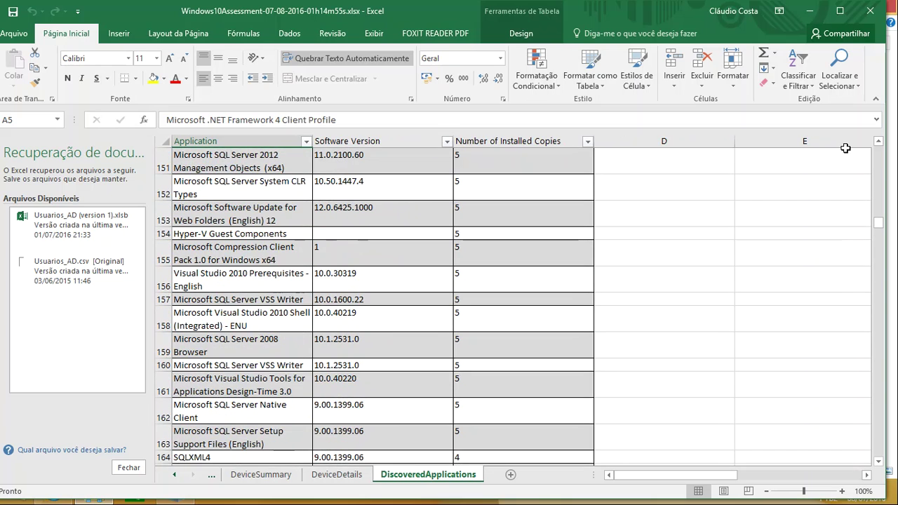
pyautogui.click(871, 12)
# Step: Dismiss Excel's recovery prompt, return to MAP Toolkit, and view Desktop then Cloud scenarios
pyautogui.click(404, 205)
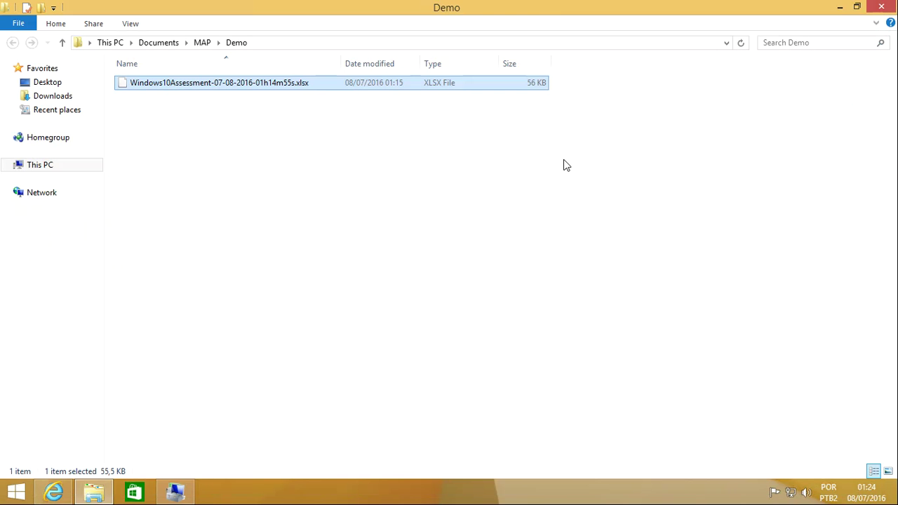
pyautogui.click(175, 492)
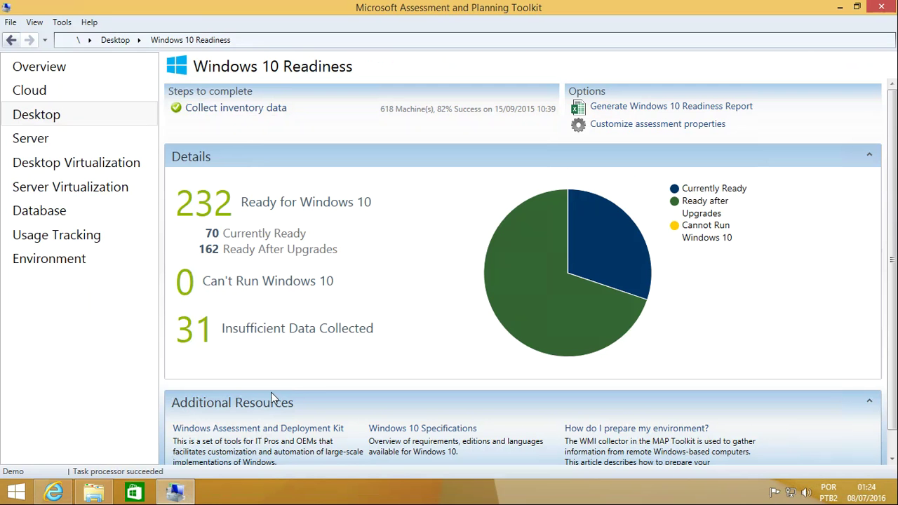
pyautogui.click(40, 119)
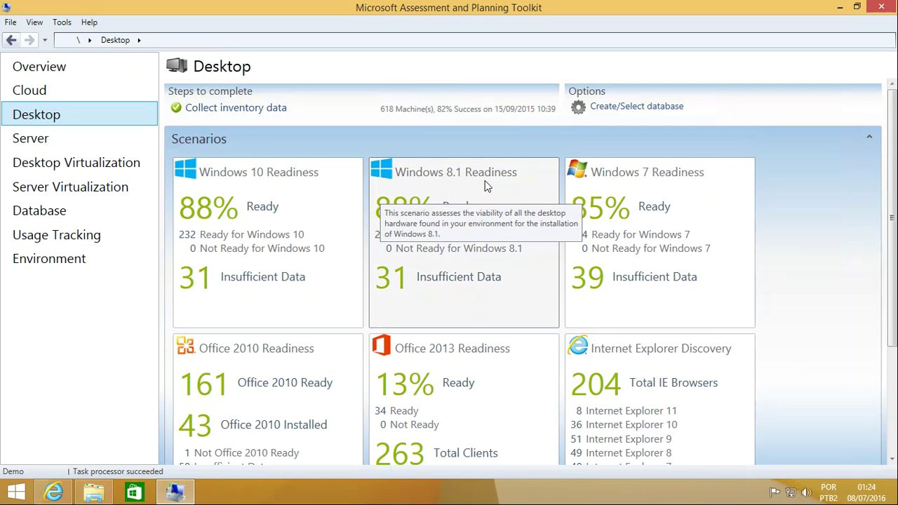
pyautogui.scroll(-3, 660, 194)
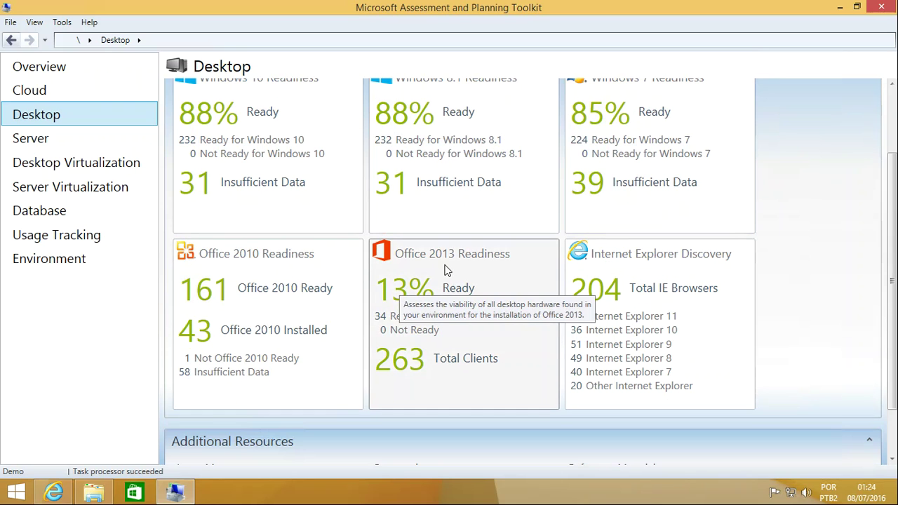
pyautogui.click(36, 92)
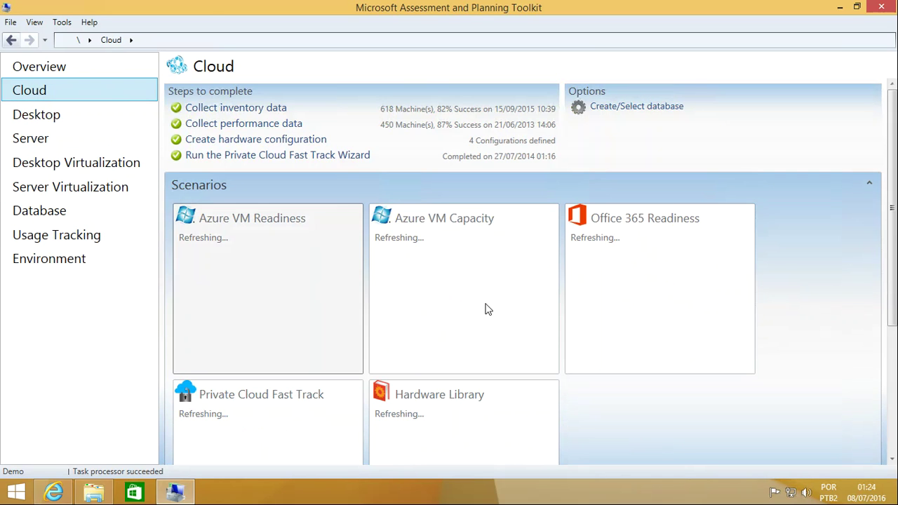
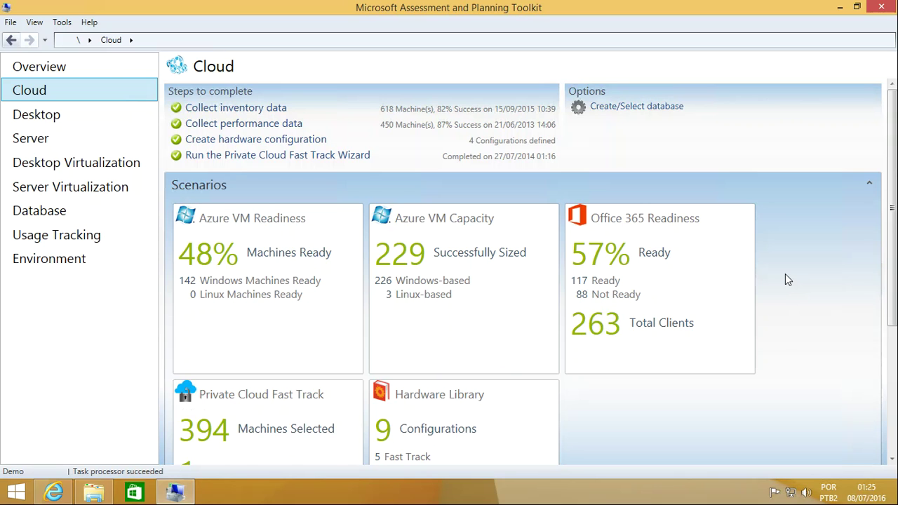
# Step: Show the Desktop Virtualization summary page with its five completed steps and scenario tiles
pyautogui.click(77, 164)
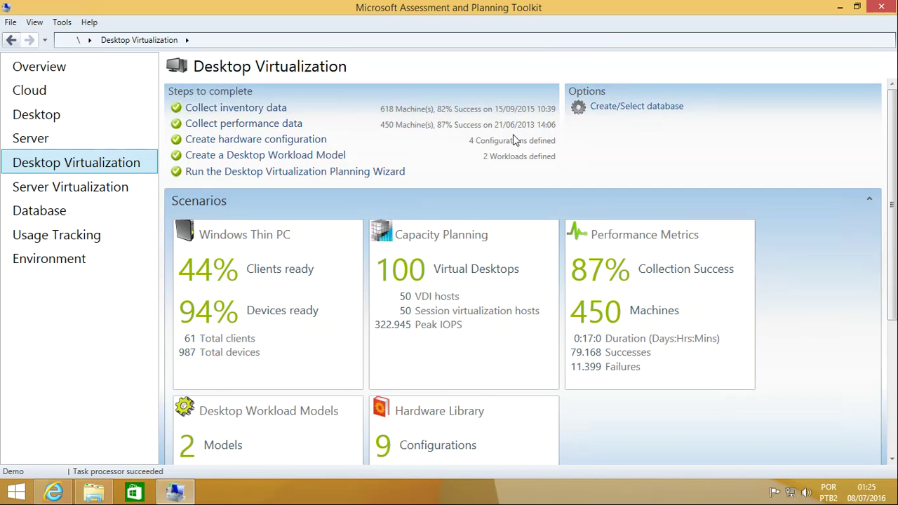
pyautogui.click(302, 143)
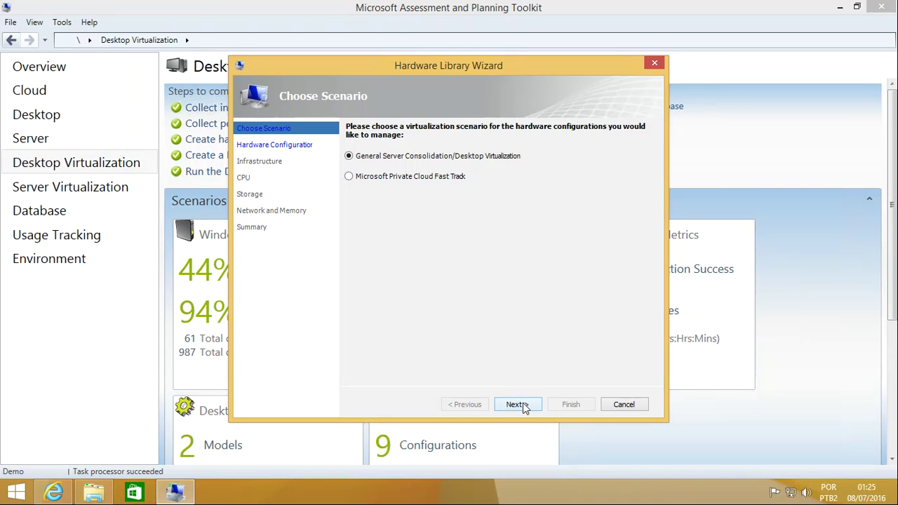
pyautogui.click(516, 405)
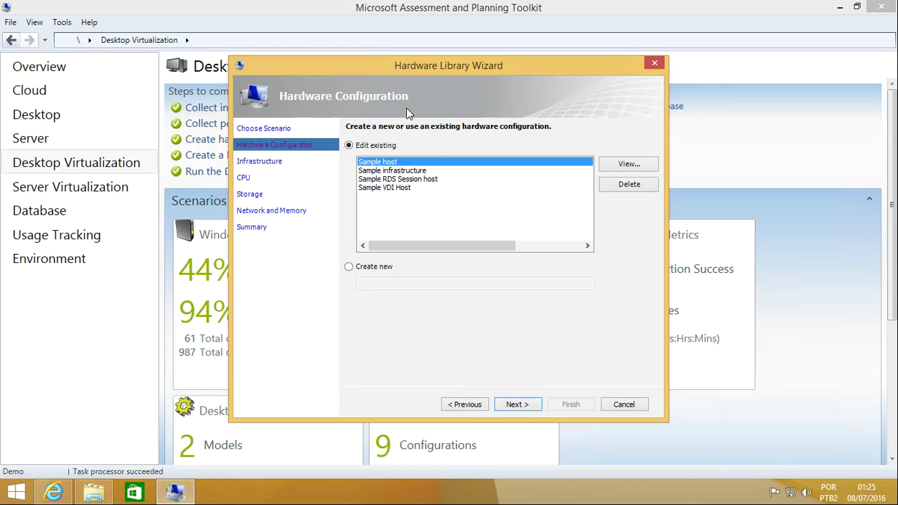
pyautogui.click(350, 267)
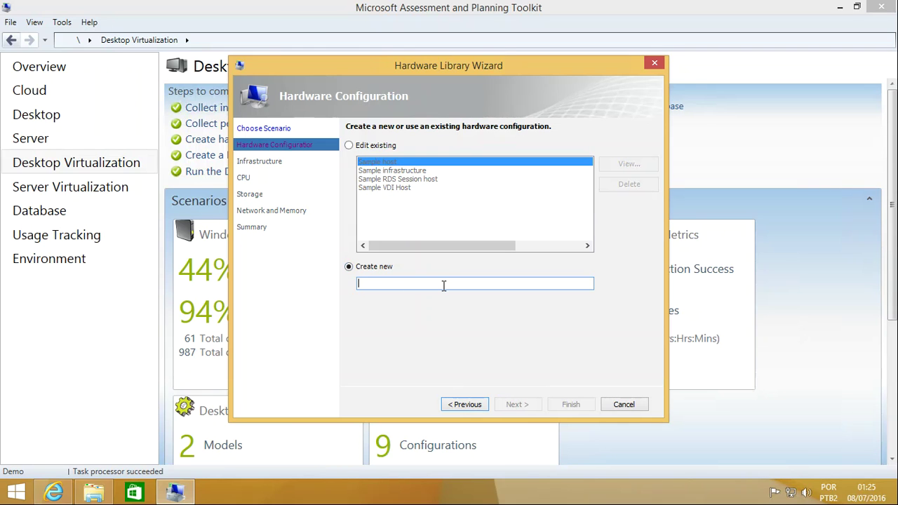
pyautogui.write('teste')
pyautogui.click(512, 401)
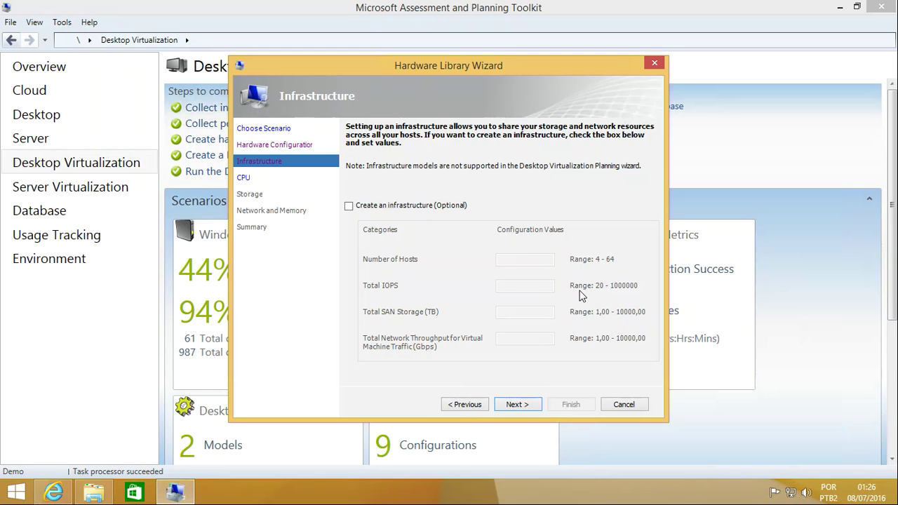
pyautogui.click(520, 406)
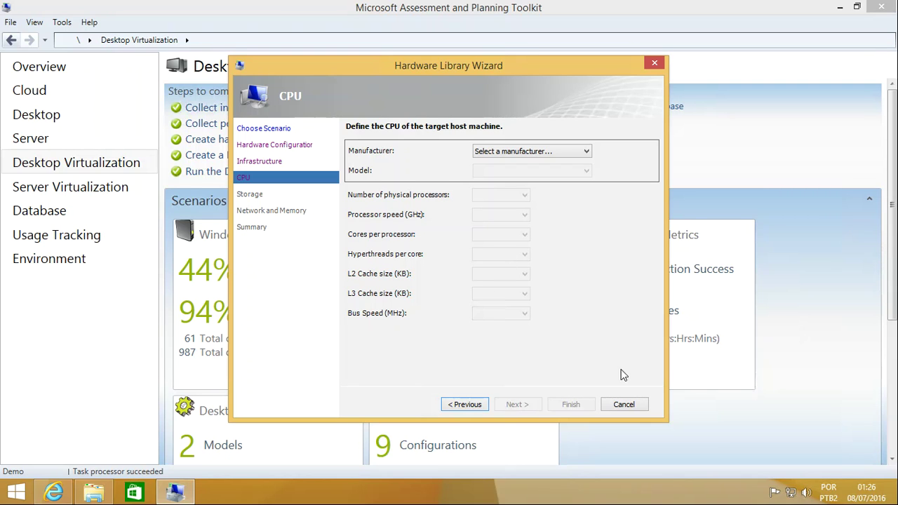
pyautogui.click(623, 405)
pyautogui.click(507, 292)
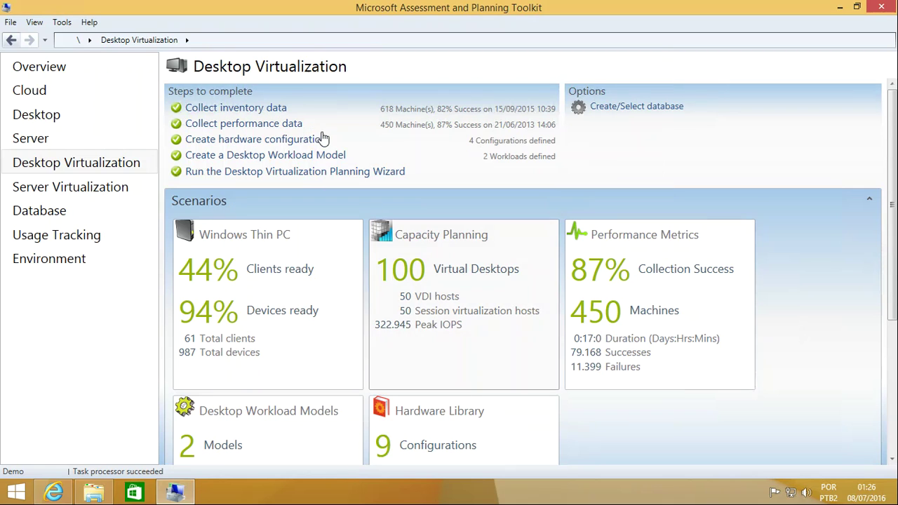
pyautogui.click(265, 156)
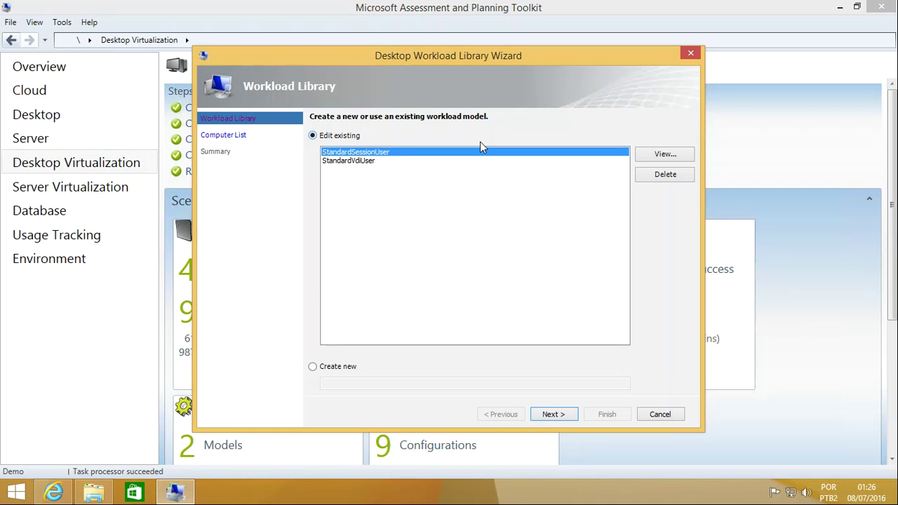
pyautogui.click(347, 162)
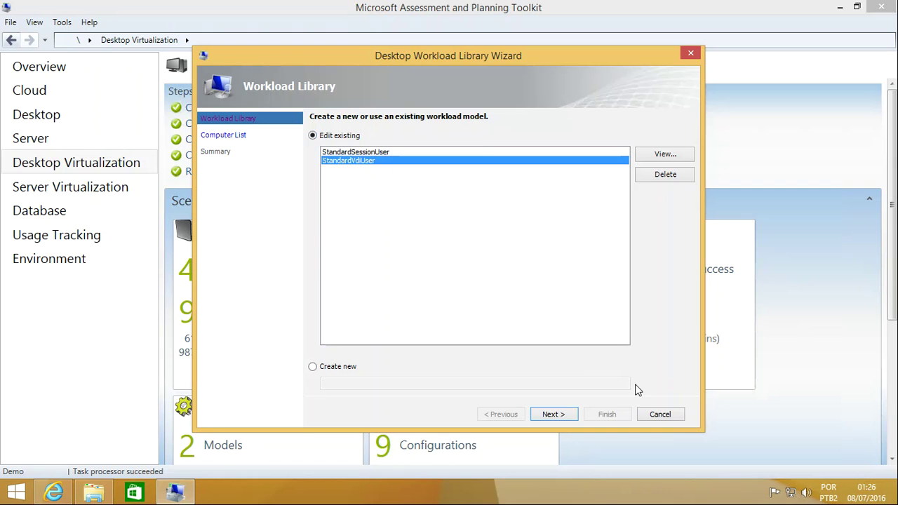
pyautogui.click(568, 414)
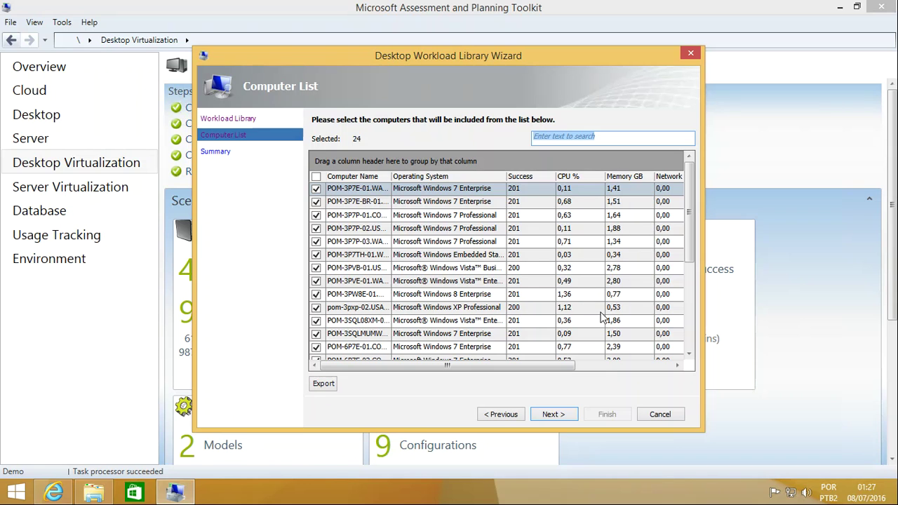
pyautogui.moveTo(565, 366); pyautogui.dragTo(649, 365)
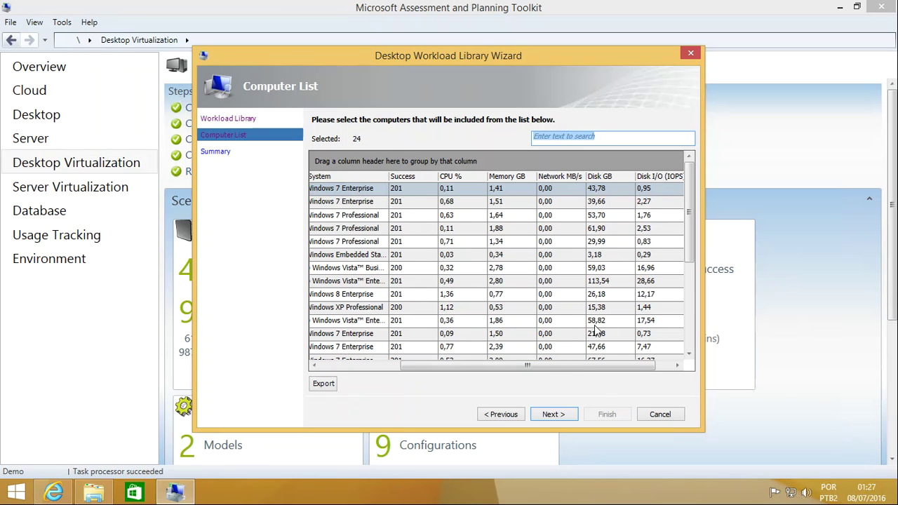
pyautogui.click(659, 415)
pyautogui.click(523, 295)
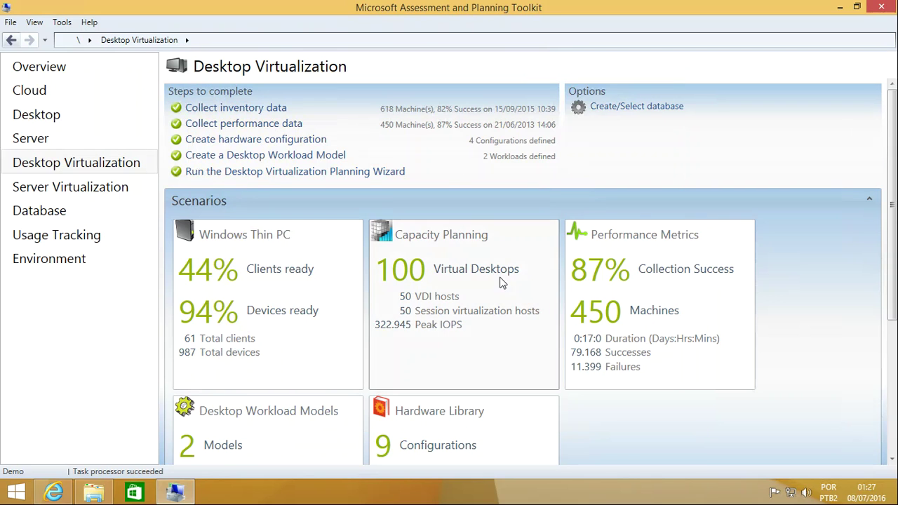
# Step: Start the Desktop Virtualization Planning Wizard, choose Sample host as target hardware after reviewing its details
pyautogui.click(272, 176)
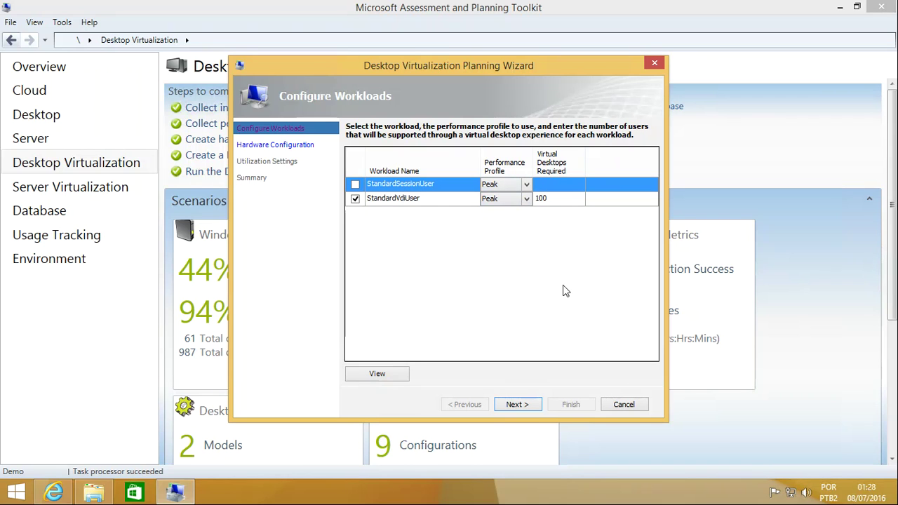
pyautogui.click(520, 407)
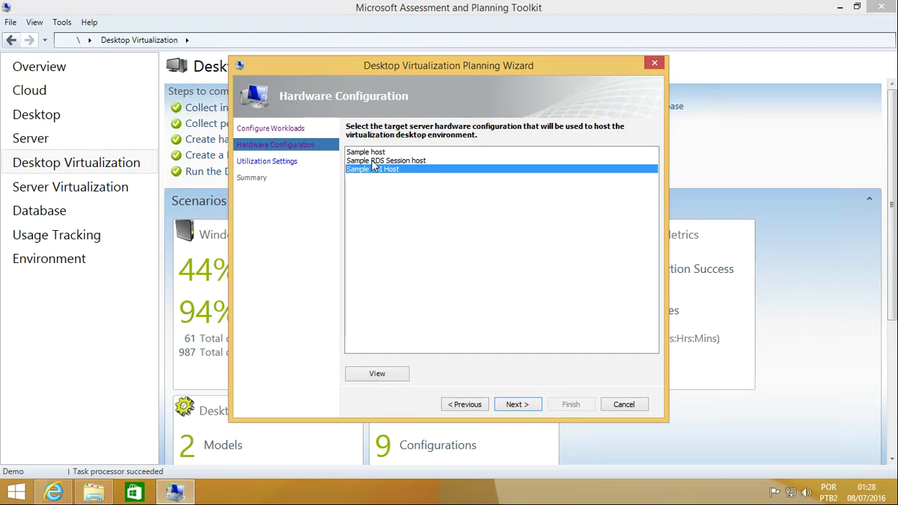
pyautogui.click(374, 159)
pyautogui.click(373, 169)
pyautogui.click(378, 152)
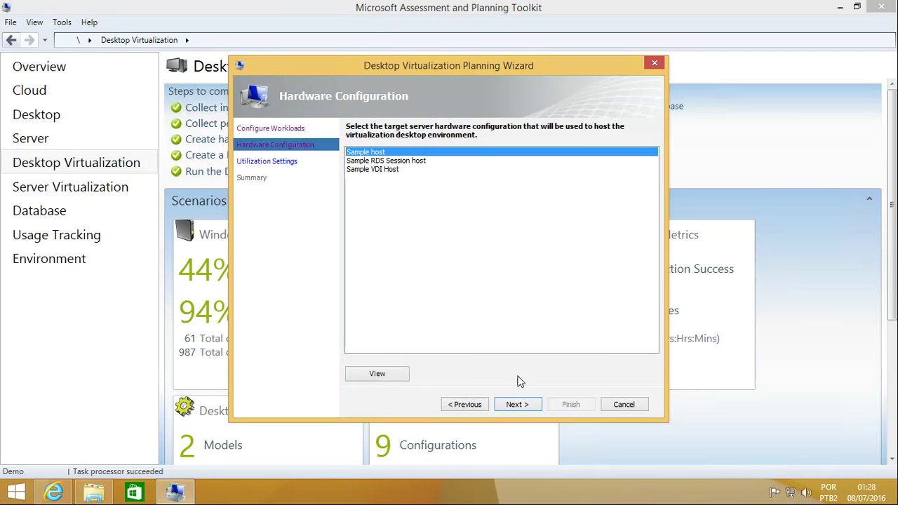
pyautogui.click(378, 374)
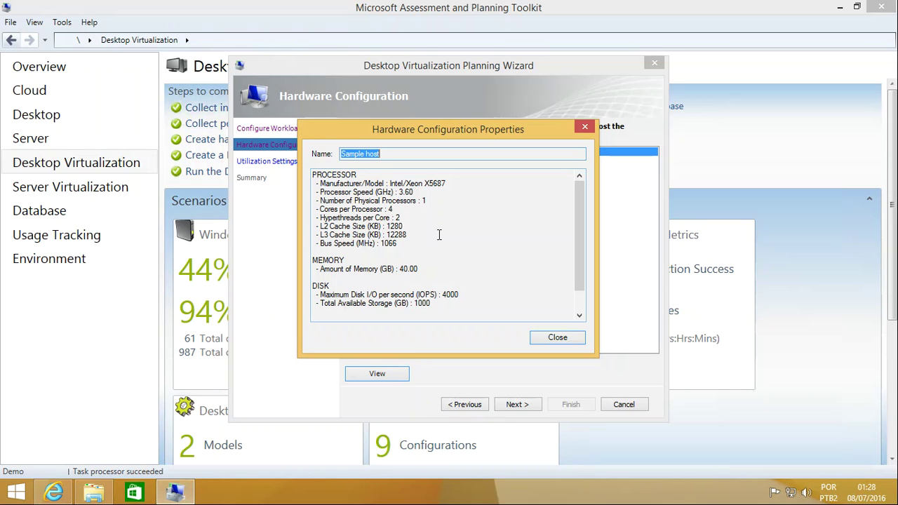
pyautogui.click(541, 336)
pyautogui.click(525, 404)
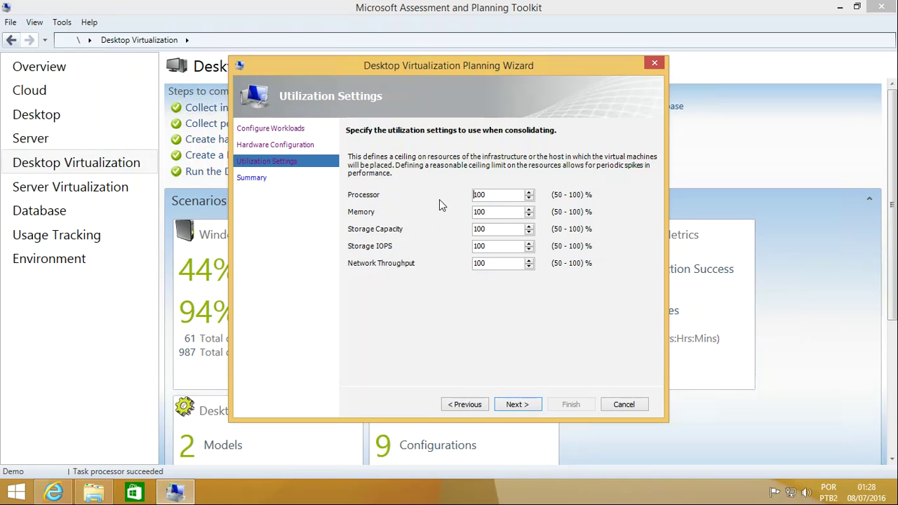
# Step: Set utilization ceilings to Processor 90%, Memory 90%, Storage Capacity 90% and Storage IOPS 95%
pyautogui.doubleClick(514, 194)
pyautogui.write('90')
pyautogui.doubleClick(497, 212)
pyautogui.write('85')
pyautogui.doubleClick(484, 212)
pyautogui.write('90')
pyautogui.click(512, 230)
pyautogui.doubleClick(512, 230)
pyautogui.write('90')
pyautogui.click(500, 246)
pyautogui.doubleClick(500, 246)
pyautogui.write('95')
# Step: Run the assessment with these ceilings and dismiss the completion notice
pyautogui.click(517, 405)
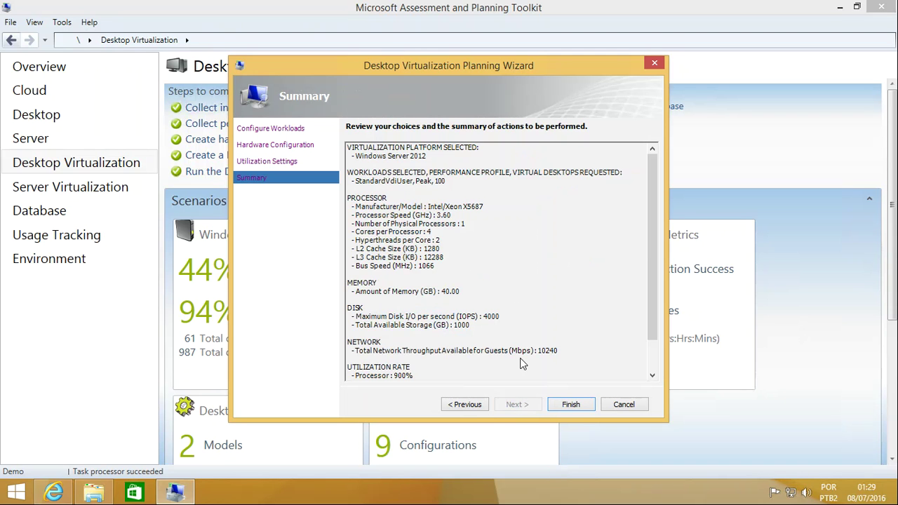
pyautogui.click(577, 404)
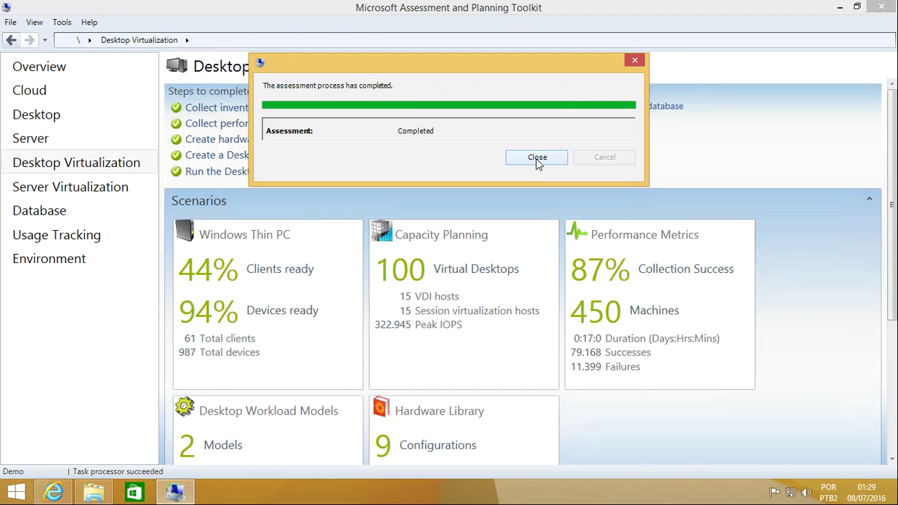
pyautogui.click(536, 158)
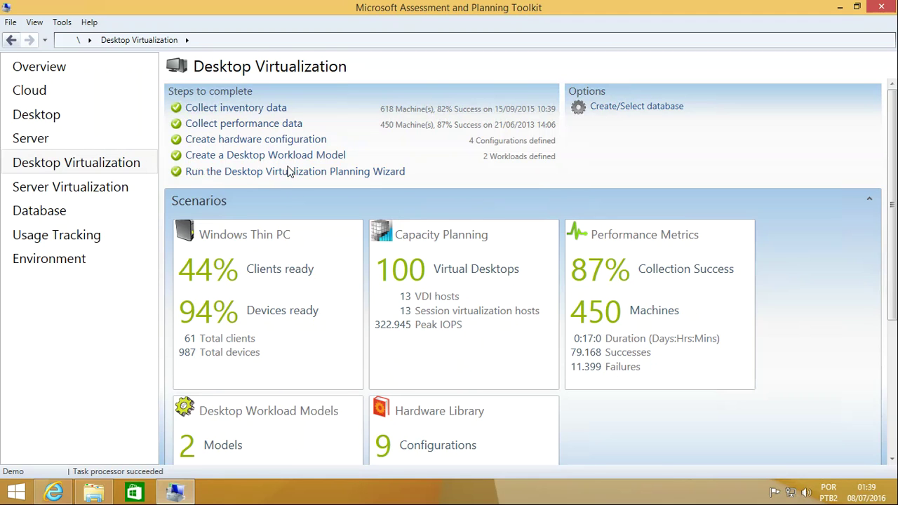
# Step: Relaunch the planning wizard and review Sample host's 40.00 GB memory and 4000 IOPS
pyautogui.click(267, 174)
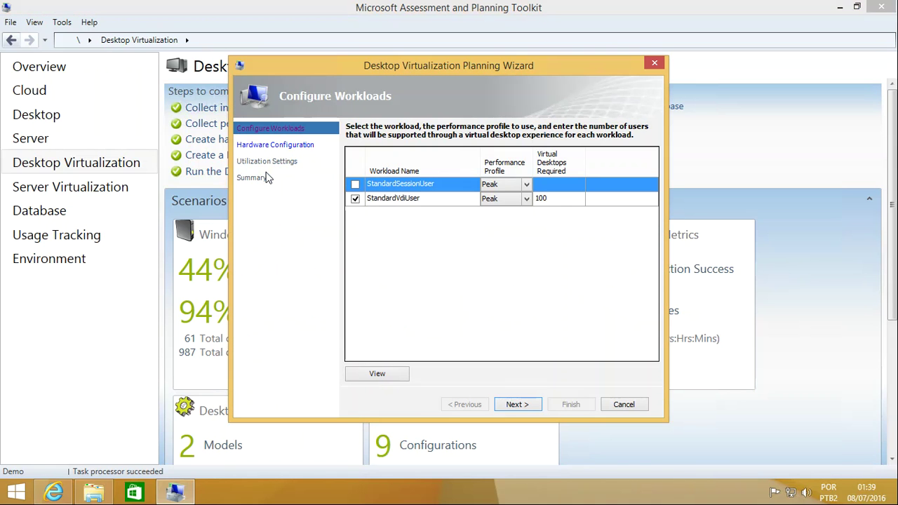
pyautogui.click(517, 402)
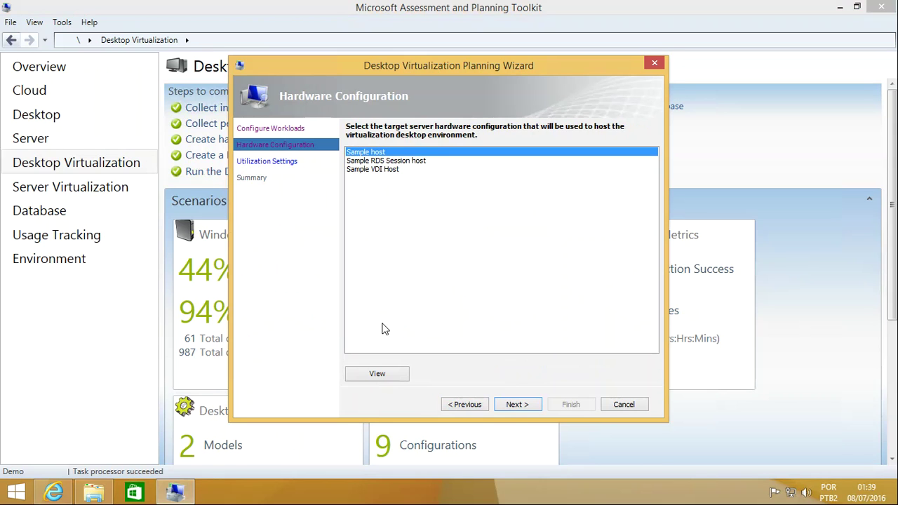
pyautogui.click(377, 374)
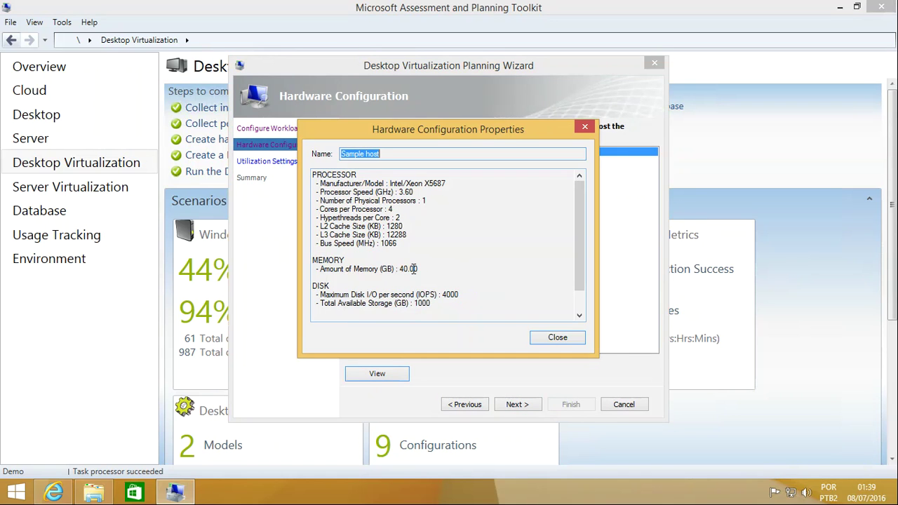
pyautogui.moveTo(398, 269); pyautogui.dragTo(420, 269)
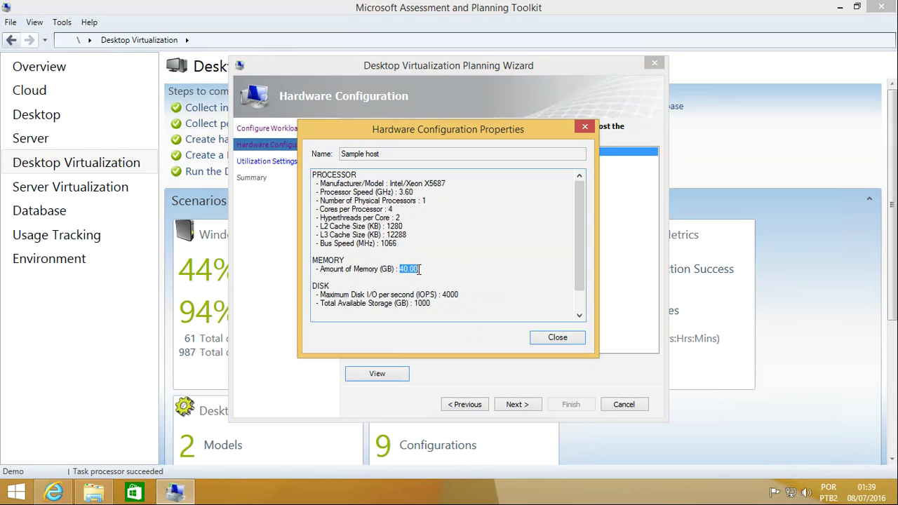
pyautogui.moveTo(463, 294); pyautogui.dragTo(447, 294)
pyautogui.click(559, 340)
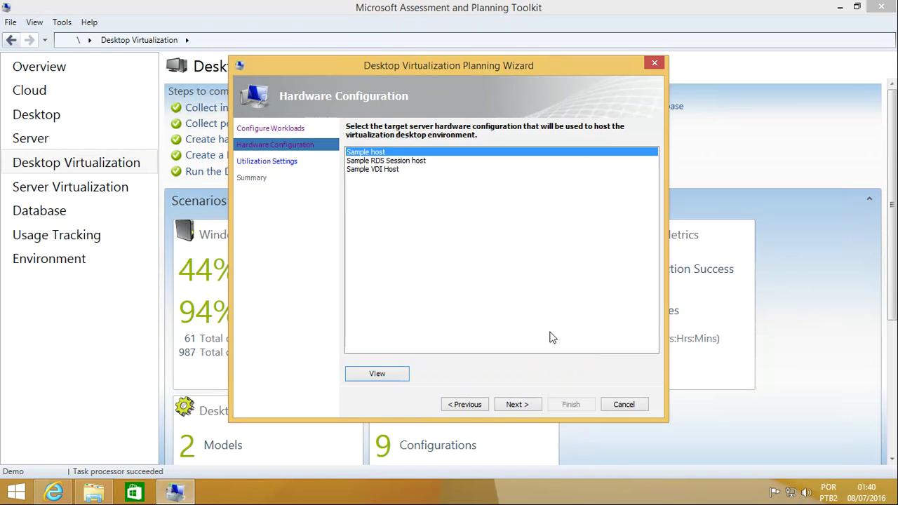
# Step: Choose Sample VDI Host, review its memory, disk IOPS and processor details, and advance to Utilization Settings
pyautogui.click(383, 170)
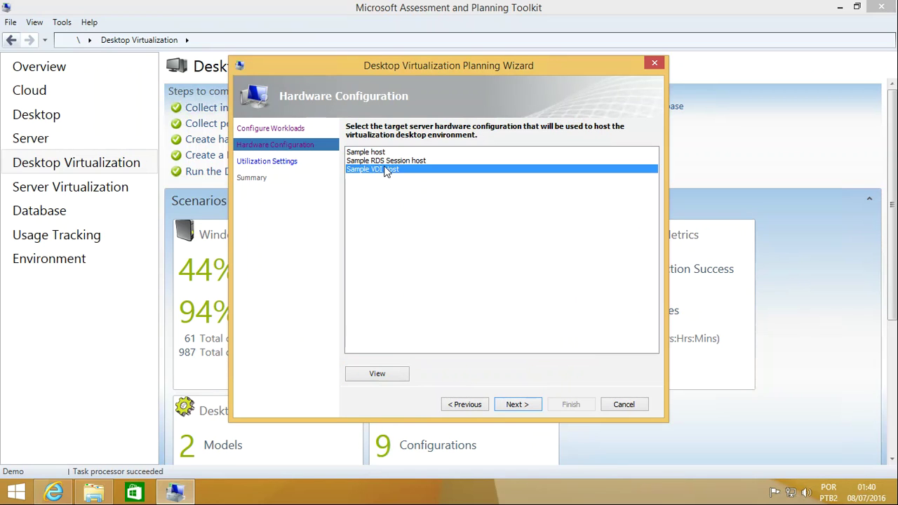
pyautogui.click(376, 373)
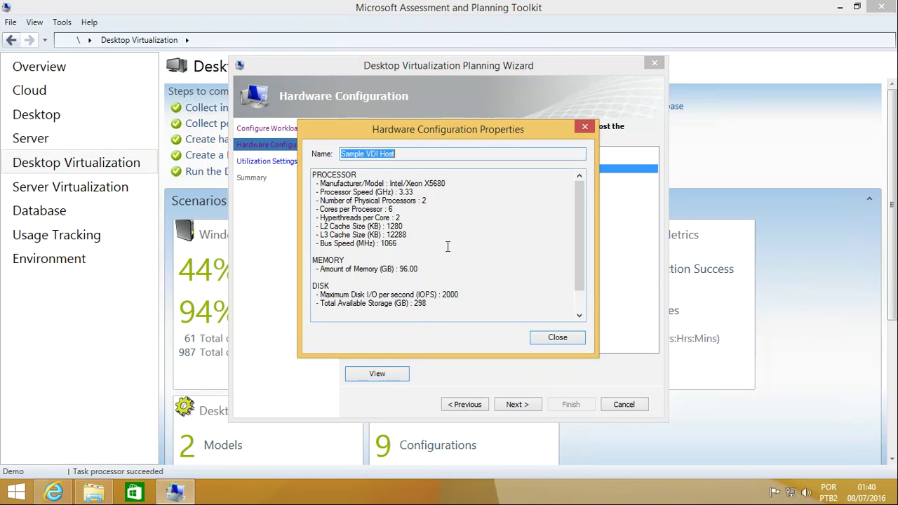
pyautogui.moveTo(421, 269); pyautogui.dragTo(342, 272)
pyautogui.moveTo(467, 296); pyautogui.dragTo(332, 303)
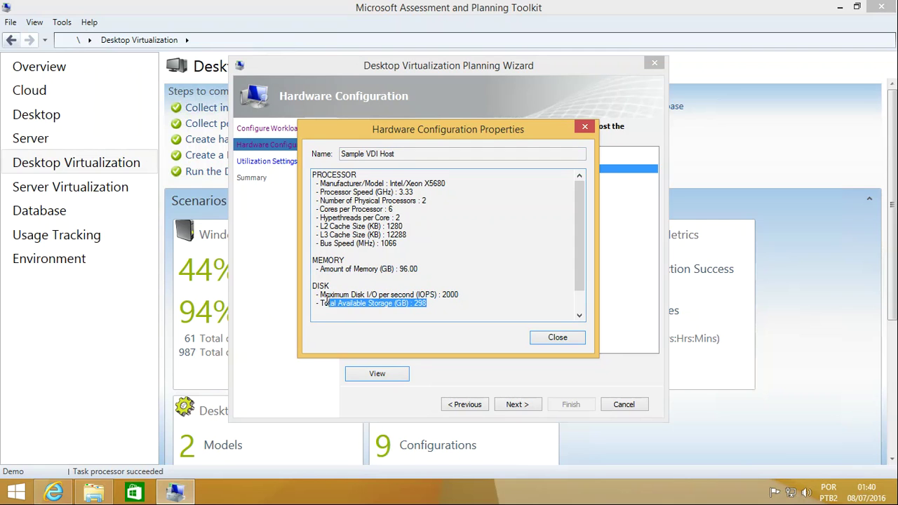
pyautogui.click(402, 210)
pyautogui.moveTo(326, 184); pyautogui.dragTo(423, 235)
pyautogui.click(457, 241)
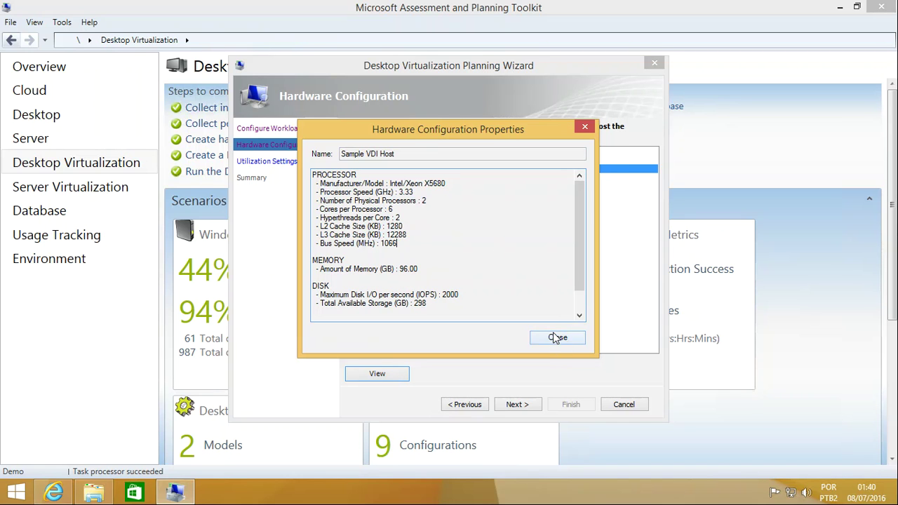
pyautogui.click(554, 338)
pyautogui.click(520, 405)
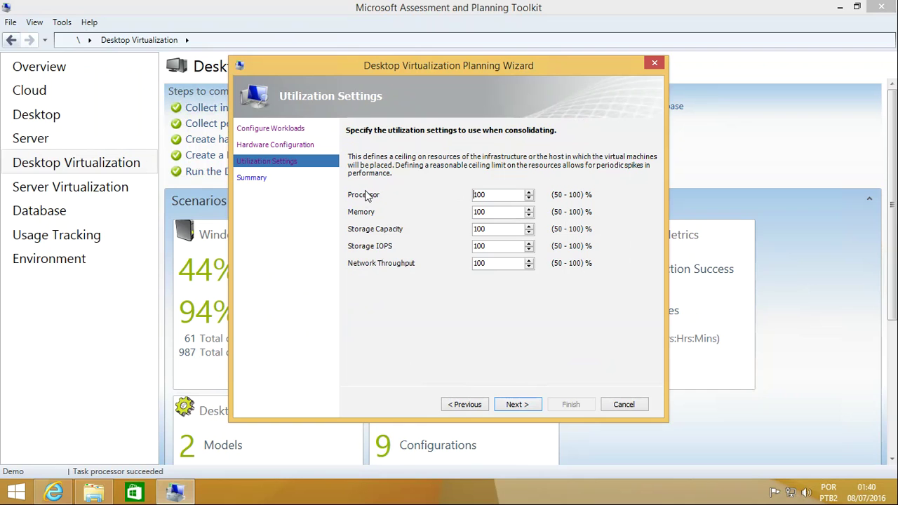
# Step: Lower the processor, memory, storage capacity and storage IOPS ceilings to 90% and run the assessment
pyautogui.doubleClick(502, 198)
pyautogui.write('90')
pyautogui.click(529, 215)
pyautogui.click(528, 233)
pyautogui.click(530, 250)
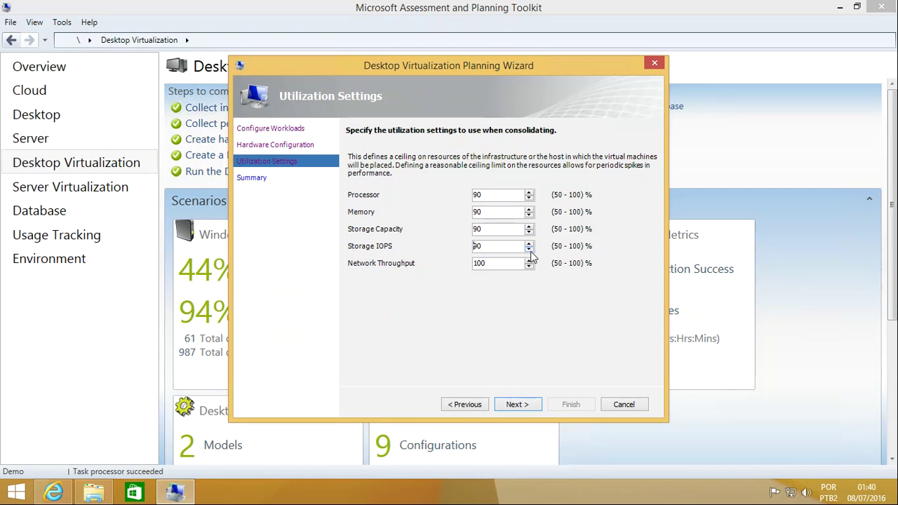
pyautogui.click(515, 403)
pyautogui.click(571, 404)
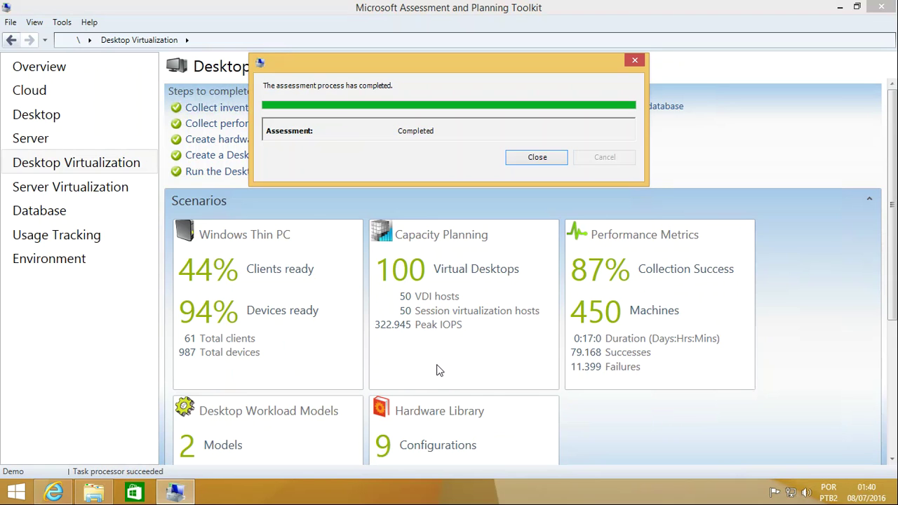
# Step: Dismiss the assessment completed message to reveal the Desktop Virtualization dashboard
pyautogui.click(535, 160)
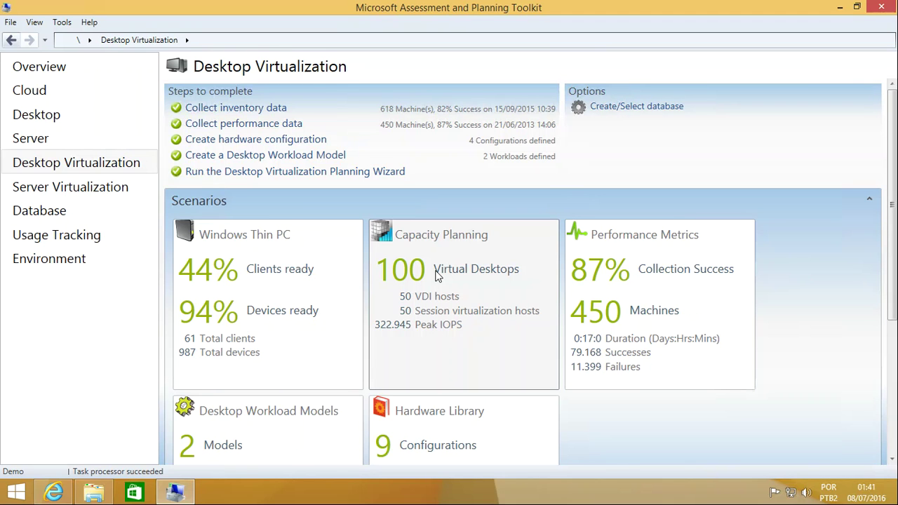
# Step: Review the Capacity Planning results showing 50 VDI and 50 session hosts with Hyper-V 2012 Xeon X5680 configuration
pyautogui.click(437, 275)
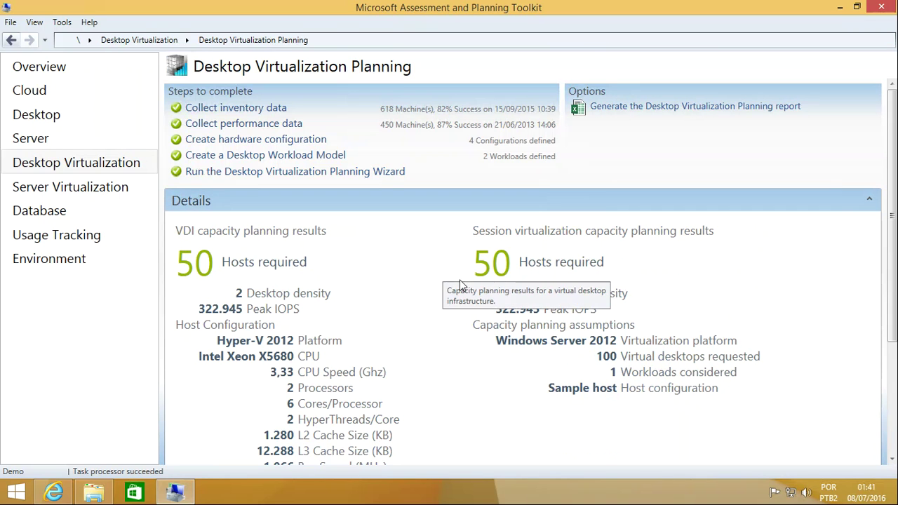
pyautogui.scroll(-3, 895, 190)
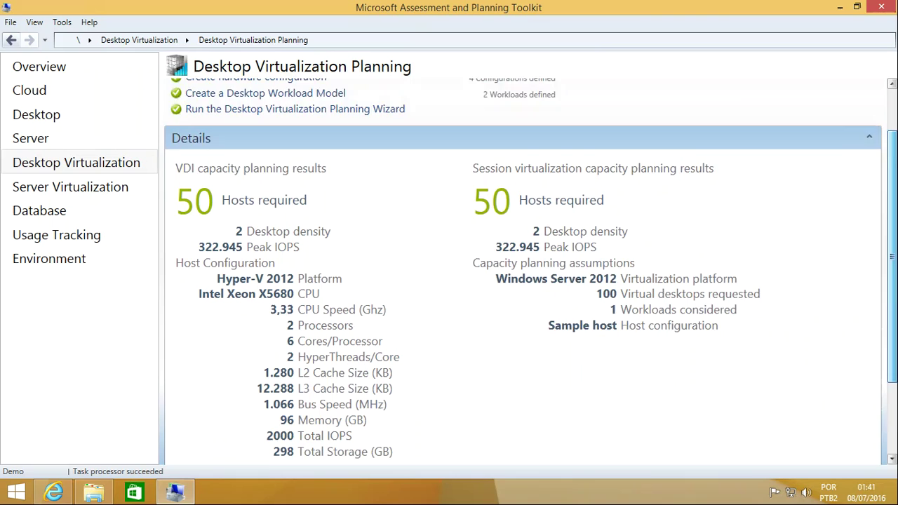
pyautogui.scroll(3, 531, 271)
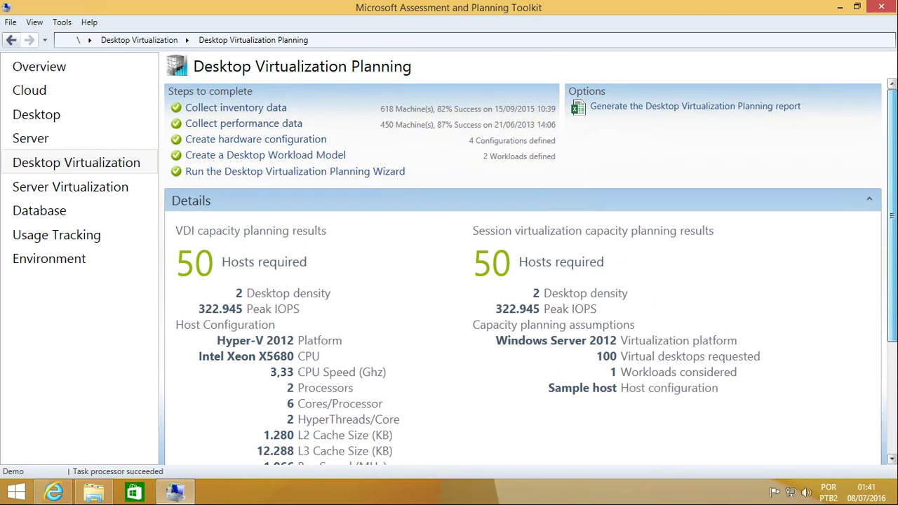
pyautogui.scroll(-2, 882, 245)
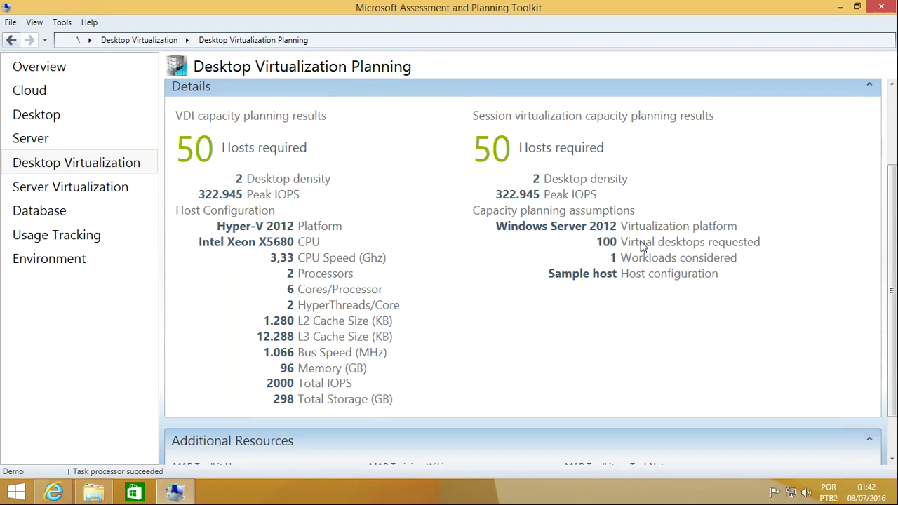
pyautogui.scroll(-1, 800, 197)
pyautogui.scroll(3, 838, 221)
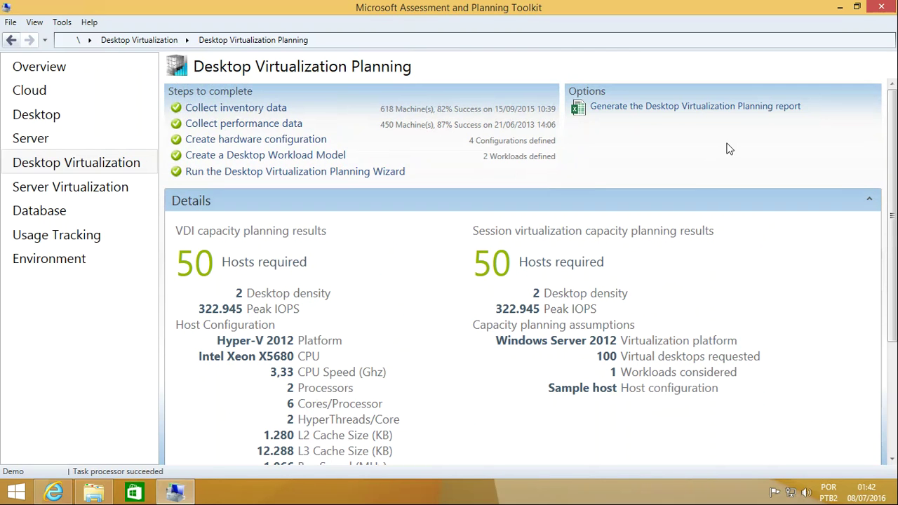
# Step: Generate the Desktop Virtualization Planning report and open its Demo output folder
pyautogui.click(692, 111)
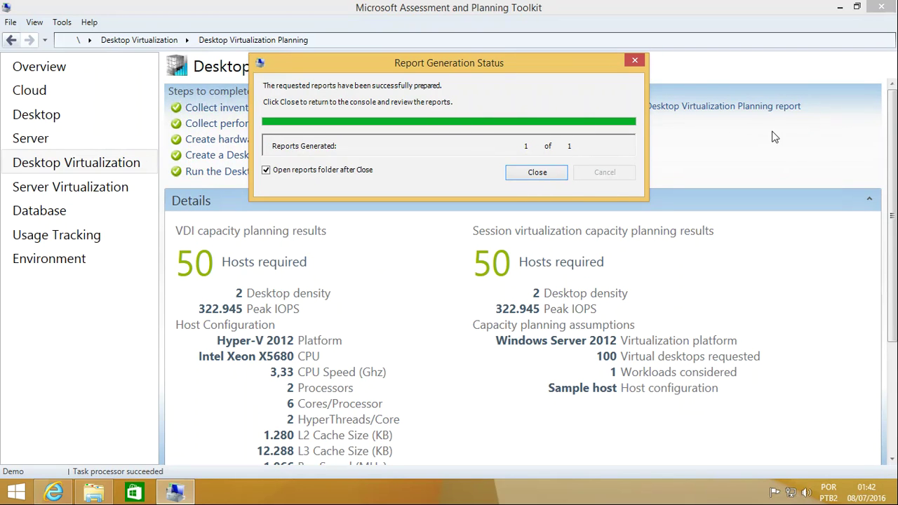
pyautogui.click(542, 179)
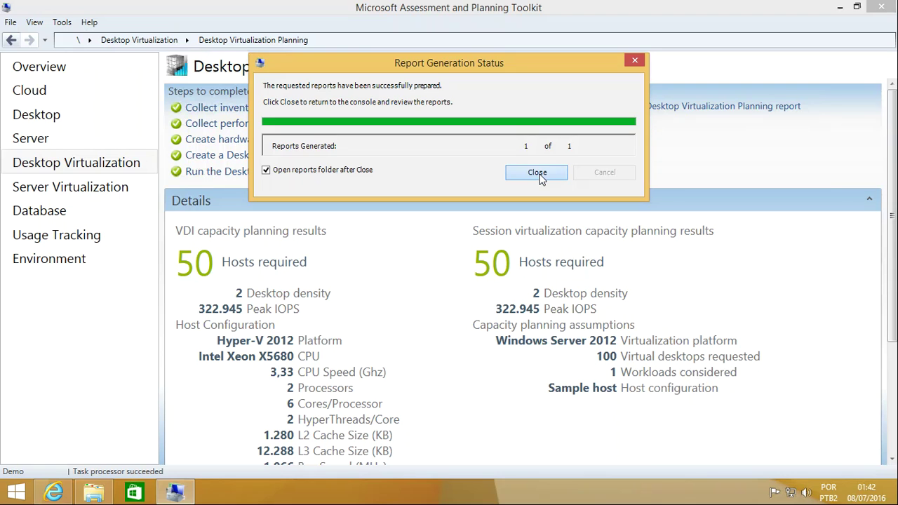
pyautogui.moveTo(605, 78); pyautogui.dragTo(498, 53)
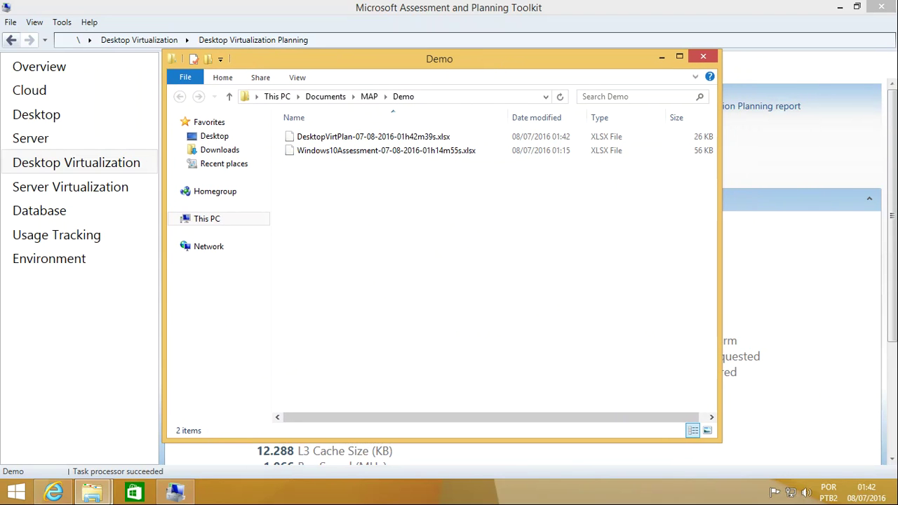
pyautogui.click(416, 152)
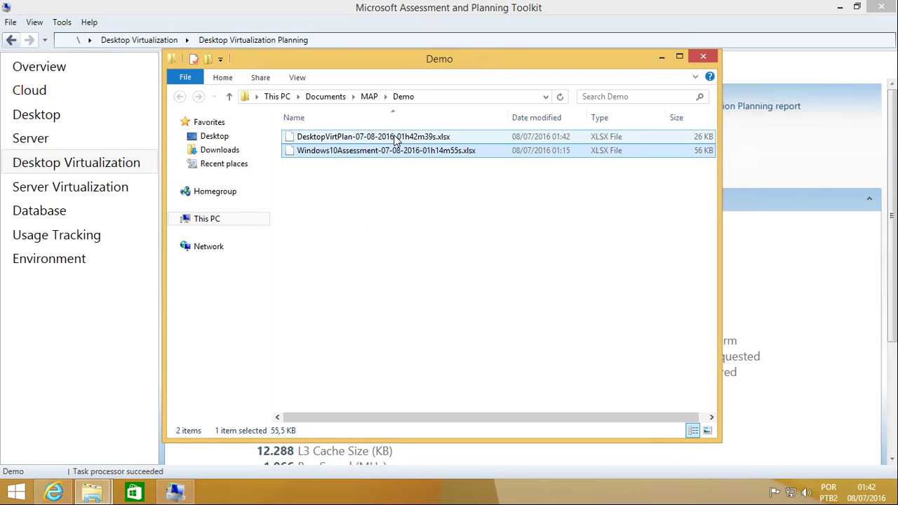
pyautogui.rightClick(376, 138)
pyautogui.click(414, 219)
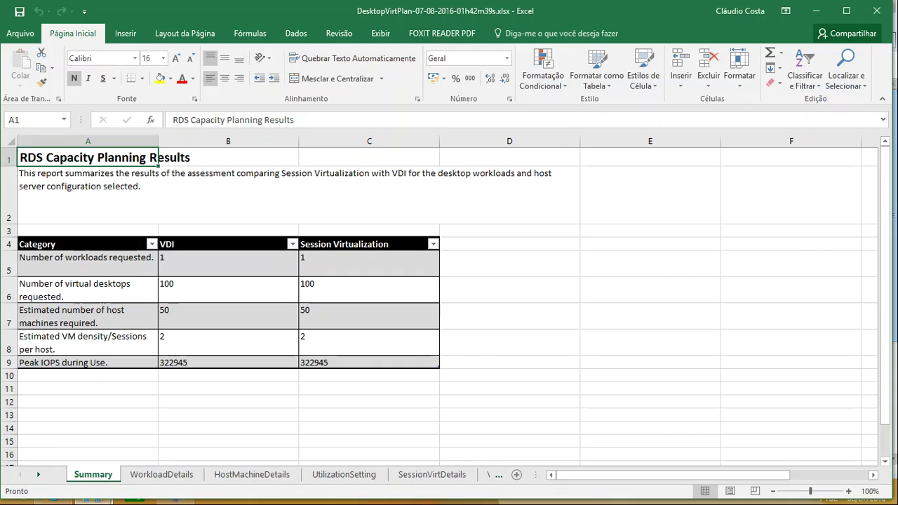
# Step: Check the workloads and virtual desktops requested for VDI and session virtualization on the Summary sheet
pyautogui.click(100, 272)
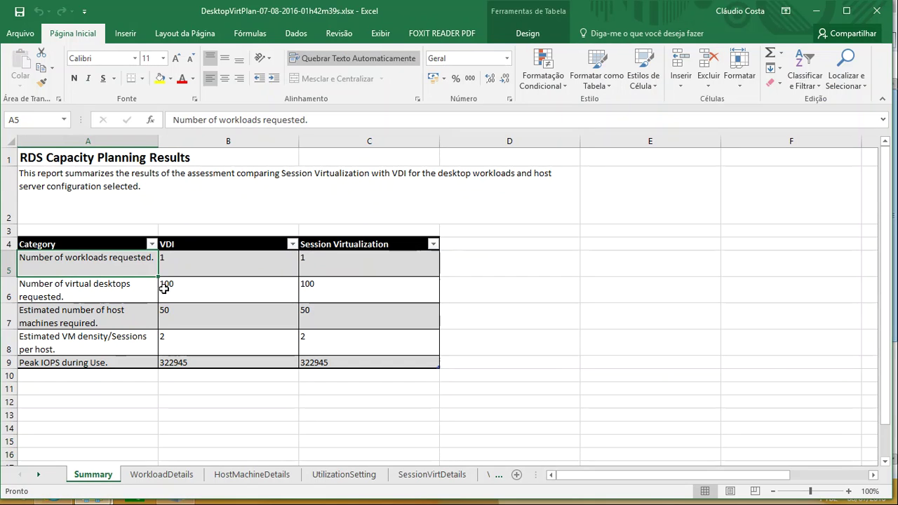
pyautogui.click(168, 262)
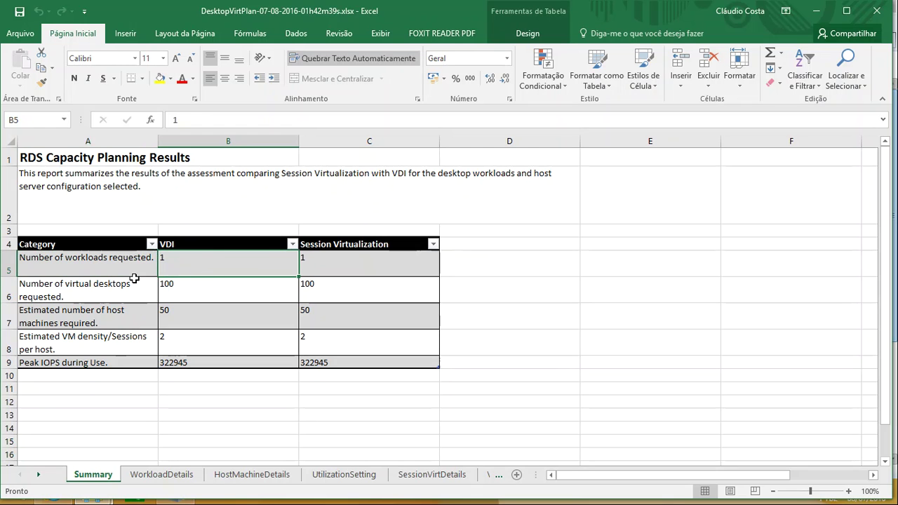
pyautogui.click(232, 293)
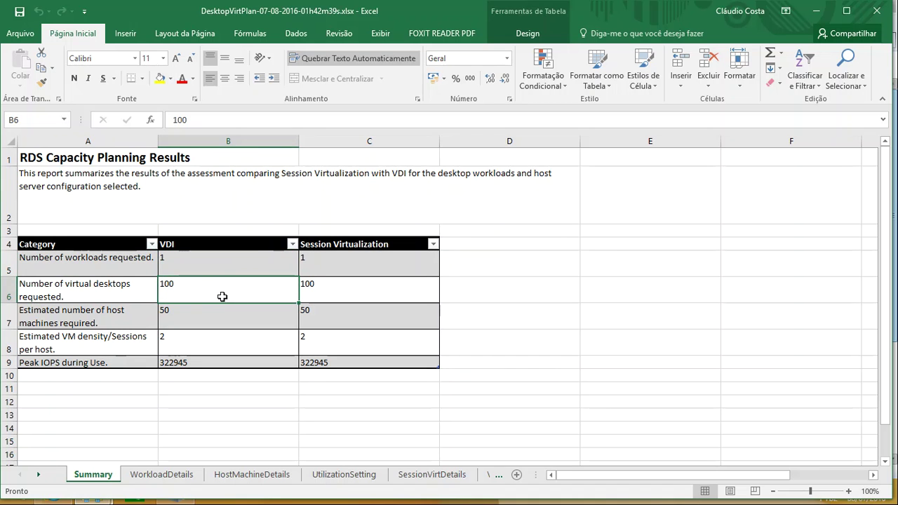
pyautogui.click(319, 284)
# Step: Compare VDI and session host counts and VM density values, then view the WorkloadDetails sheet
pyautogui.click(111, 322)
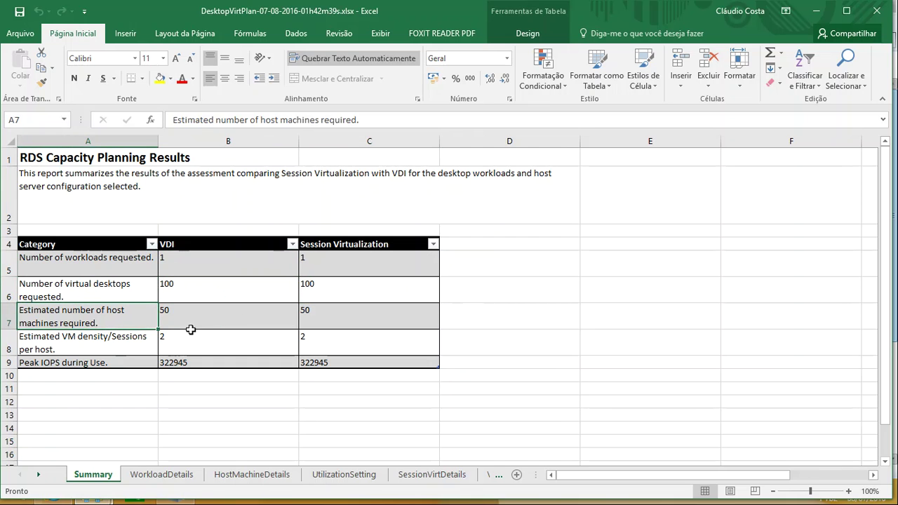
pyautogui.click(212, 317)
pyautogui.click(333, 309)
pyautogui.click(251, 312)
pyautogui.click(334, 316)
pyautogui.click(231, 315)
pyautogui.click(177, 343)
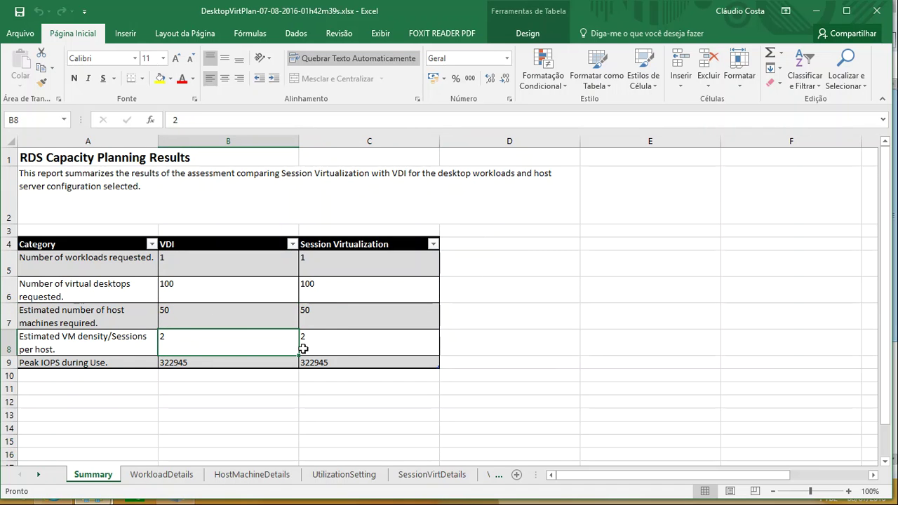
pyautogui.click(344, 348)
pyautogui.click(249, 343)
pyautogui.click(329, 343)
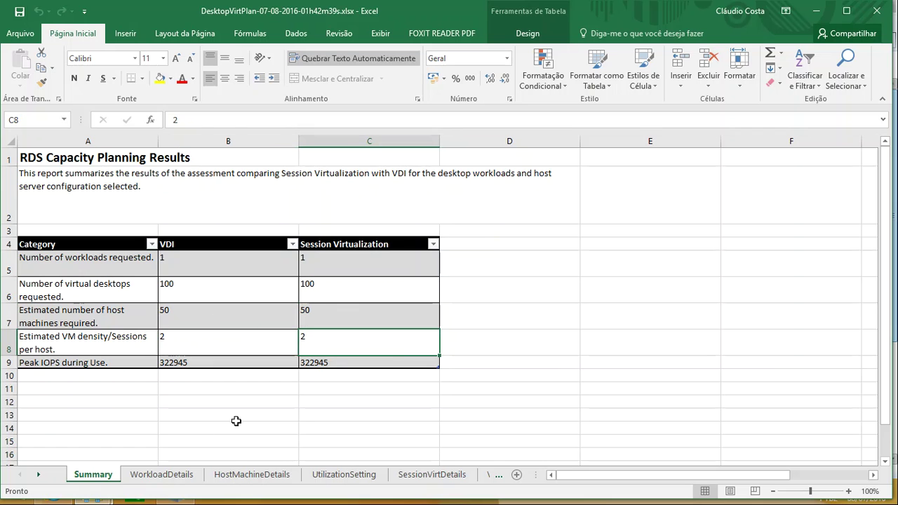
pyautogui.click(162, 476)
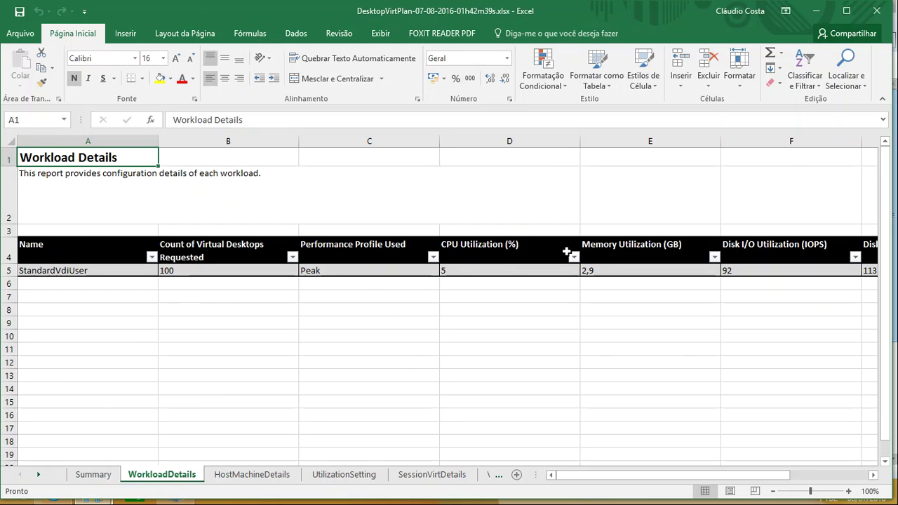
# Step: Look through the HostMachineDetails and UtilizationSetting sheets, then go to SessionVirtDetails
pyautogui.click(277, 476)
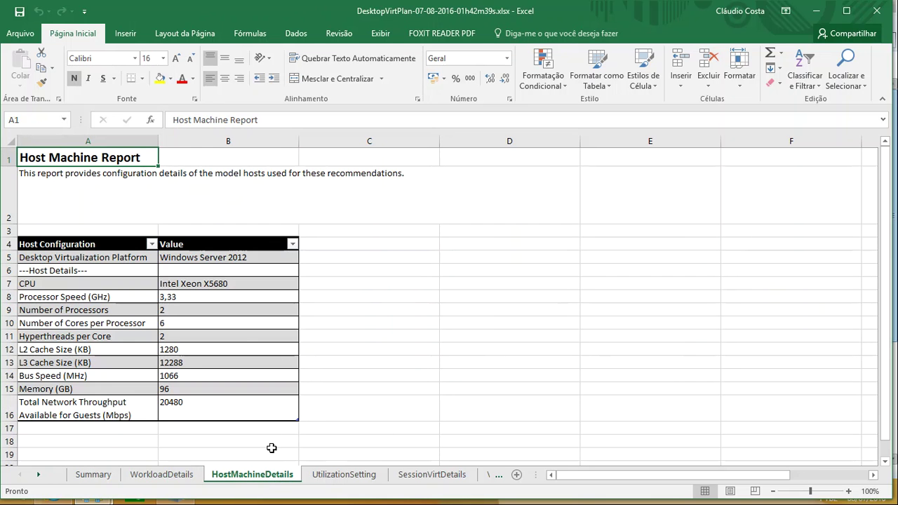
pyautogui.scroll(-4, 75, 337)
pyautogui.scroll(3, 84, 331)
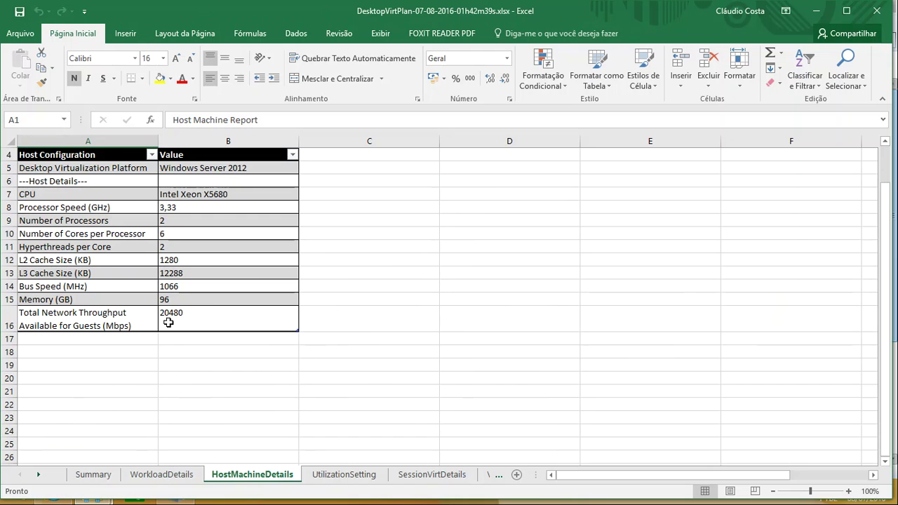
pyautogui.click(360, 480)
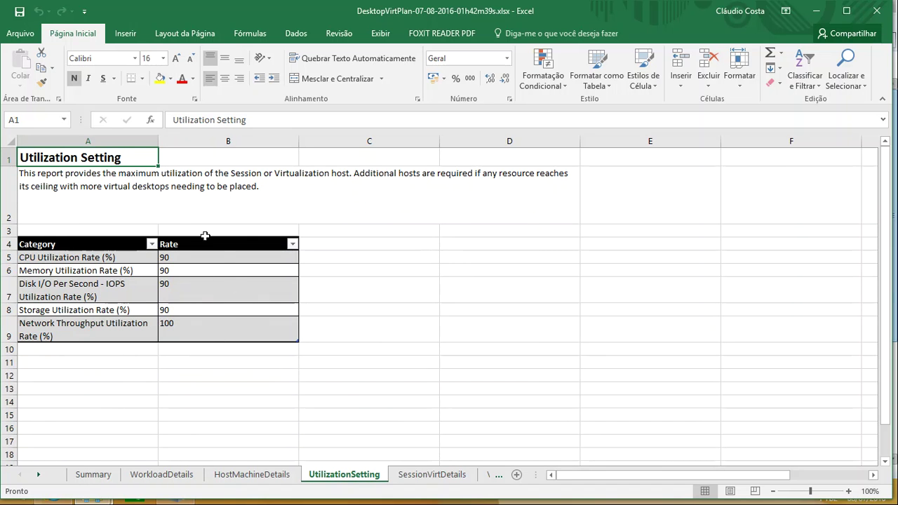
pyautogui.click(440, 477)
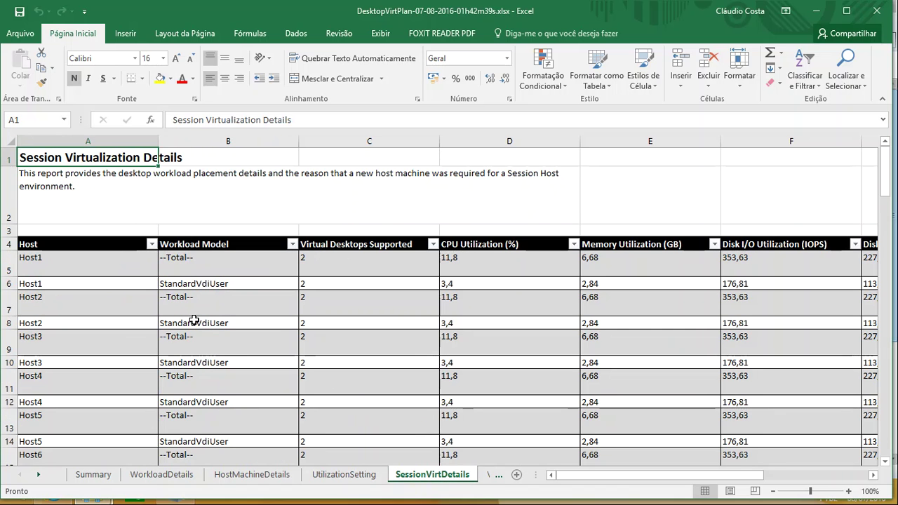
# Step: Inspect Host1's workload model, CPU, memory and disk I/O values in row 6
pyautogui.click(218, 189)
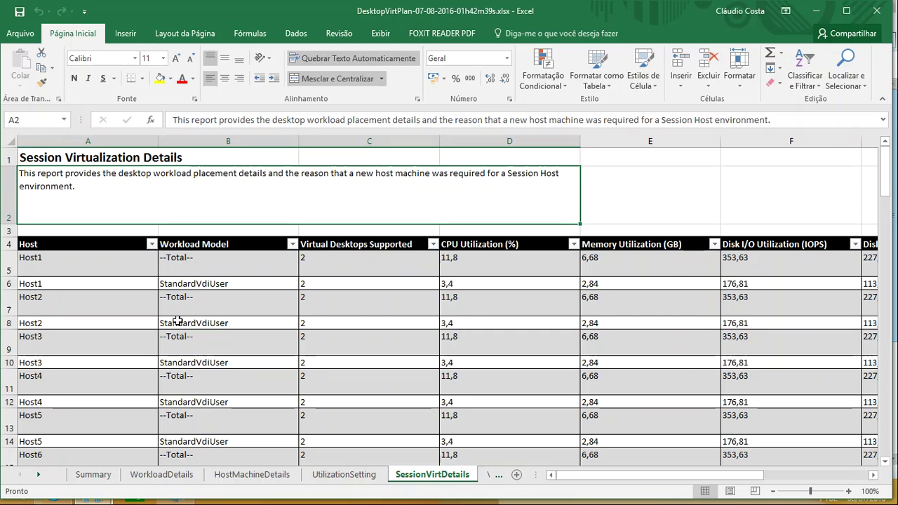
pyautogui.moveTo(56, 260); pyautogui.dragTo(57, 279)
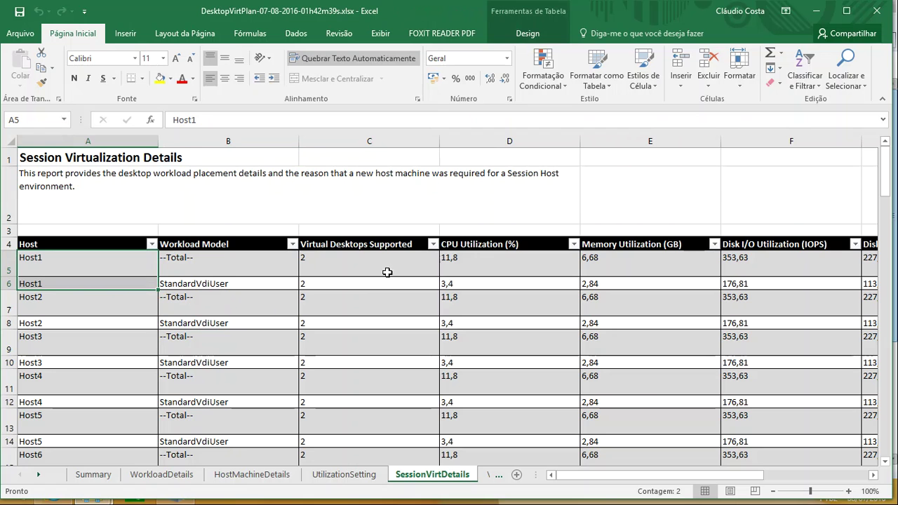
pyautogui.click(234, 285)
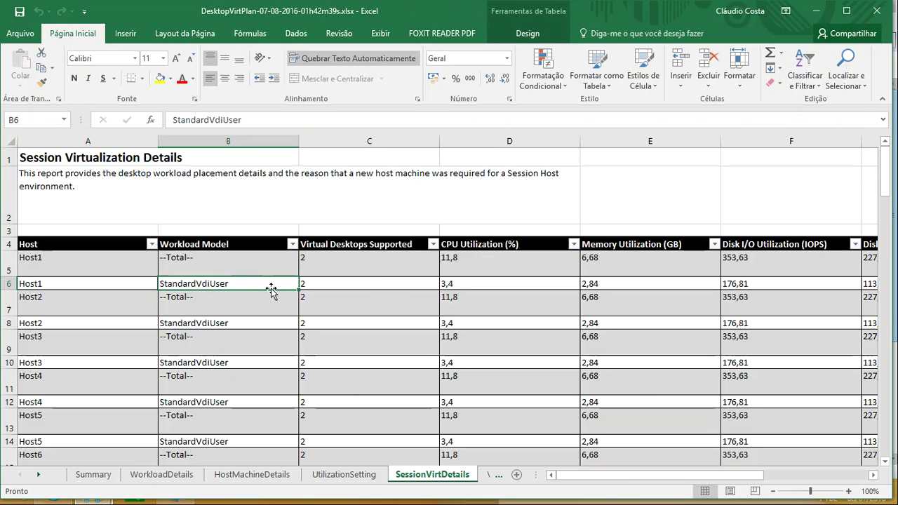
pyautogui.click(457, 285)
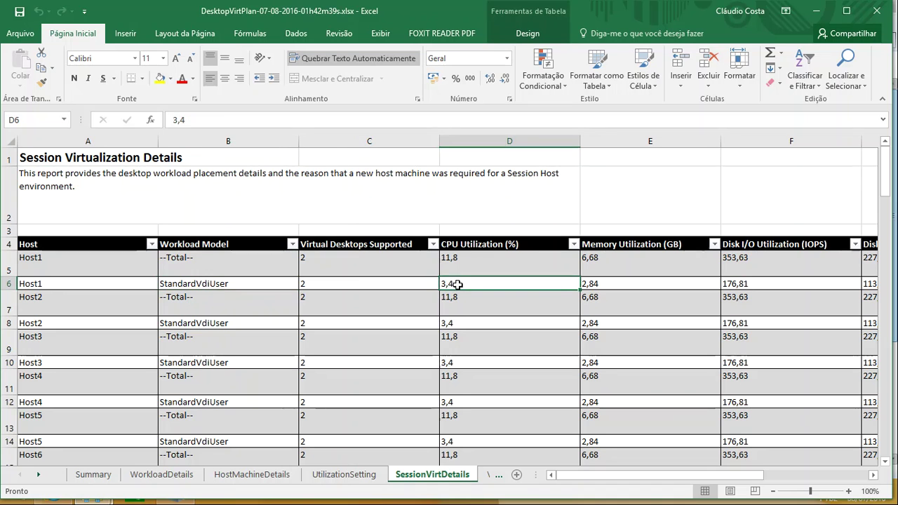
pyautogui.click(596, 286)
pyautogui.click(762, 285)
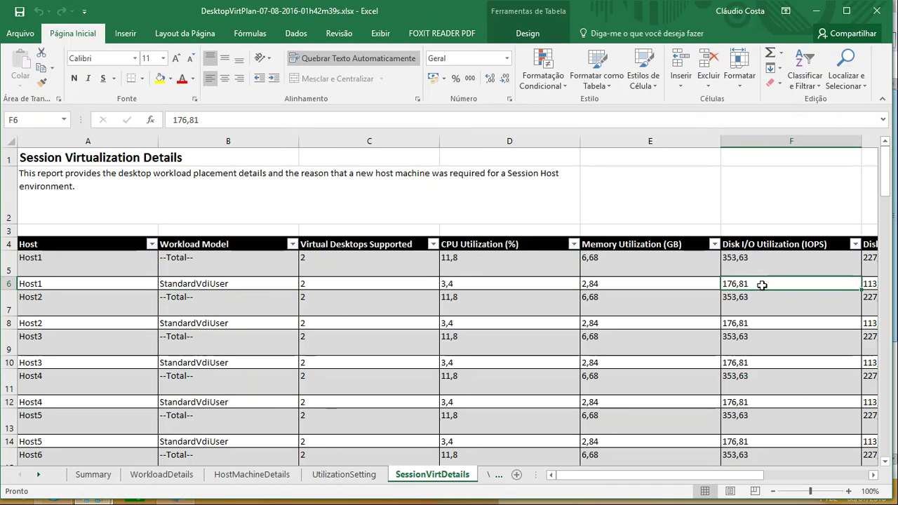
# Step: Scroll the host table down to the Host41 rows and show the remaining sheet tabs
pyautogui.moveTo(612, 484); pyautogui.dragTo(561, 481)
pyautogui.scroll(-13, 343, 329)
pyautogui.scroll(-10, 344, 314)
pyautogui.click(497, 478)
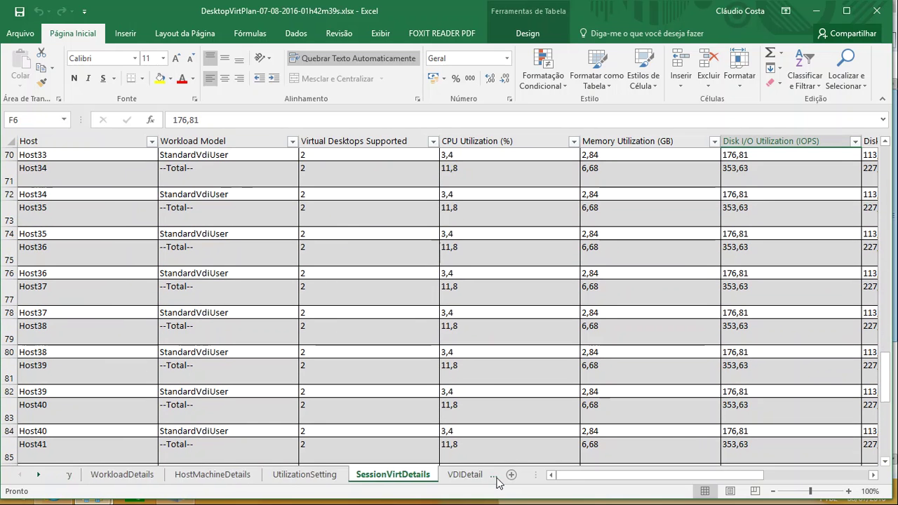
# Step: On the VDIDetails sheet, check the CPU, memory and disk I/O totals in D5–F5
pyautogui.click(497, 482)
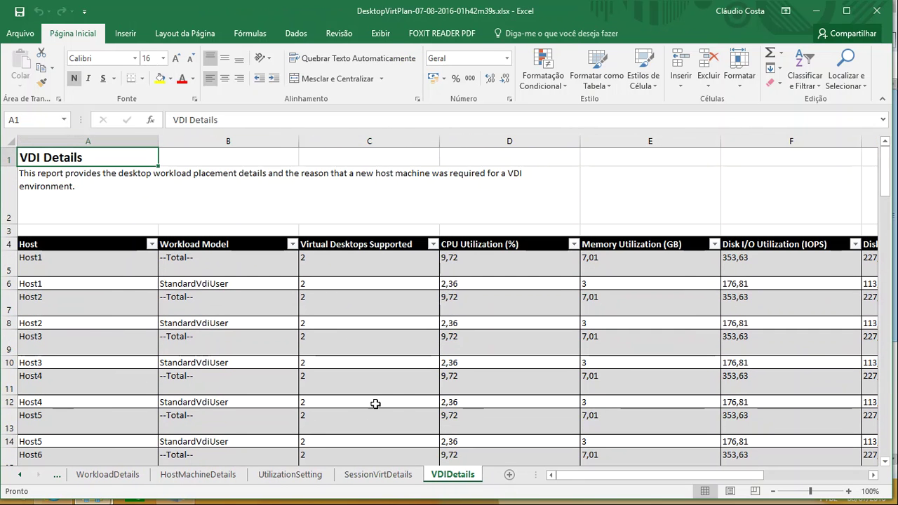
pyautogui.scroll(-1, 206, 365)
pyautogui.scroll(1, 218, 353)
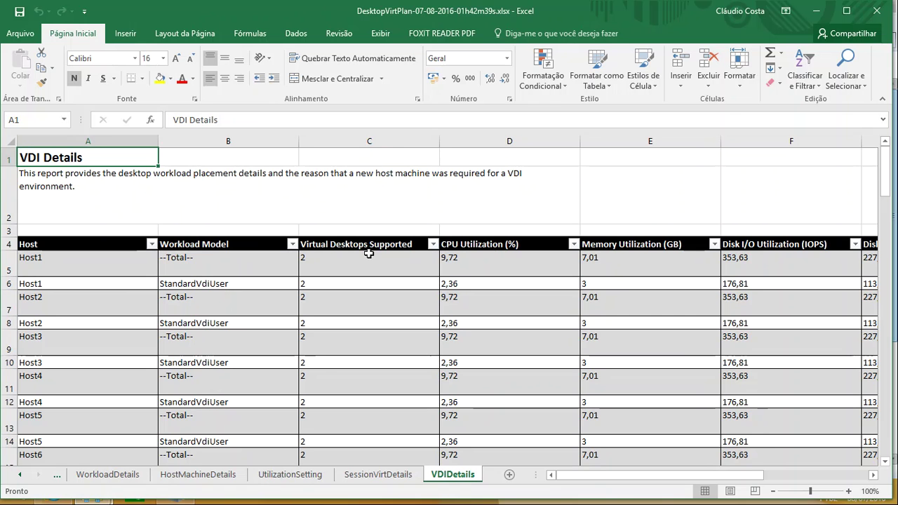
pyautogui.click(484, 263)
pyautogui.click(614, 265)
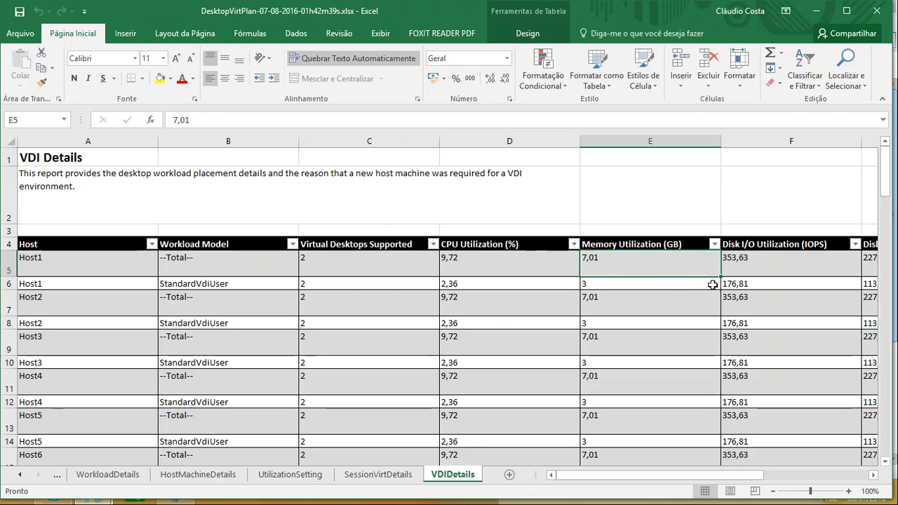
pyautogui.click(750, 270)
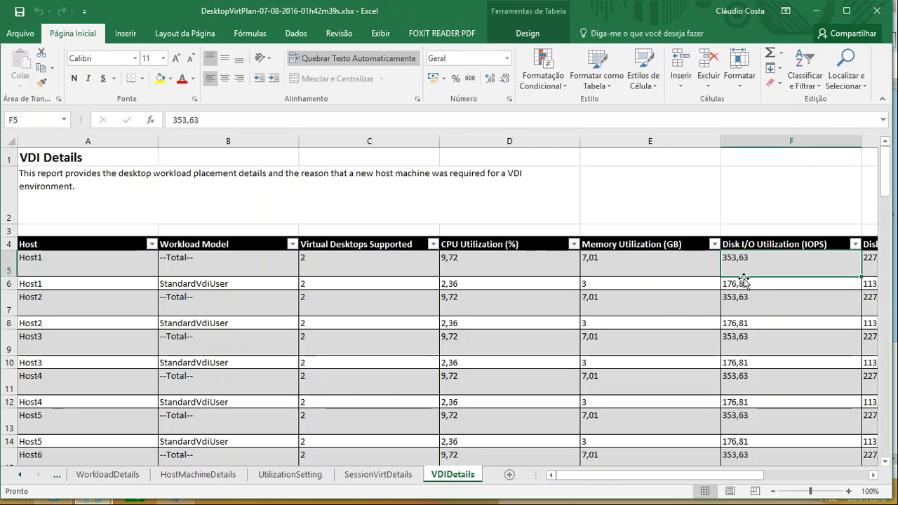
# Step: Check the disk space utilization in G5 and the Reason New Host Needed entry
pyautogui.moveTo(670, 476); pyautogui.dragTo(745, 477)
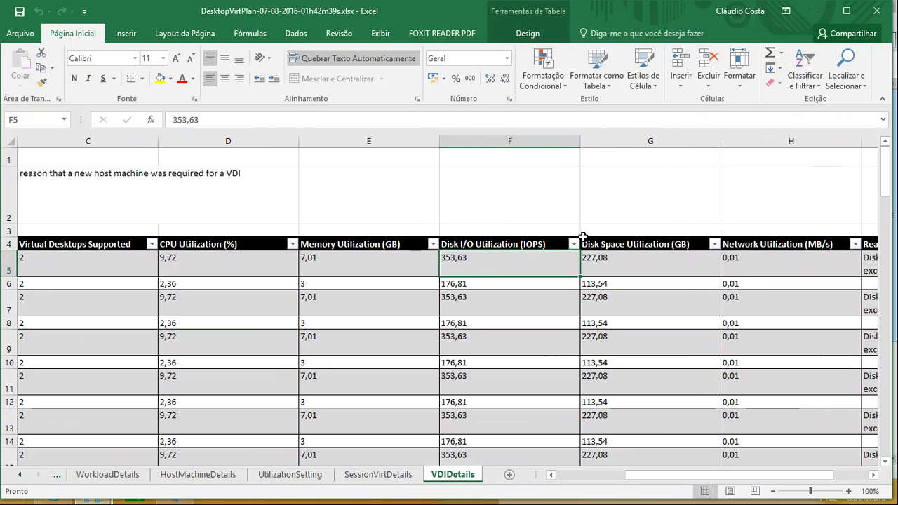
pyautogui.click(615, 272)
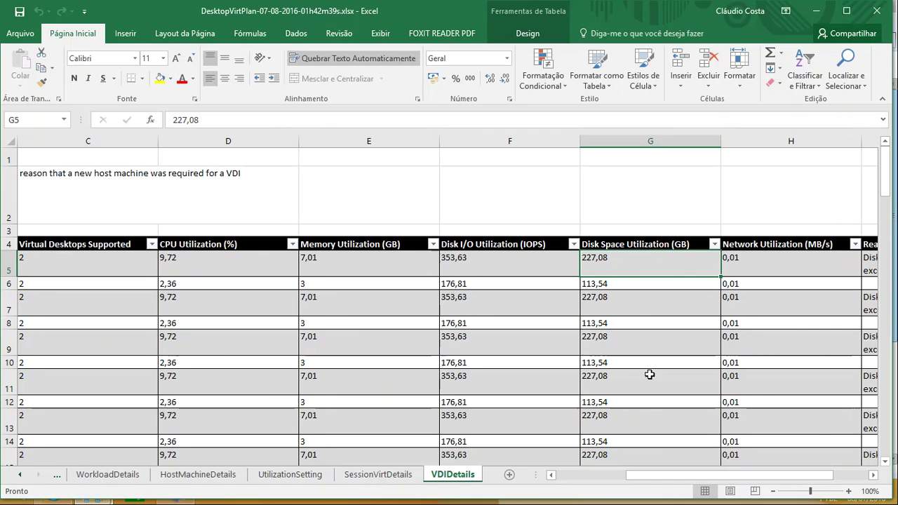
pyautogui.moveTo(685, 477); pyautogui.dragTo(746, 483)
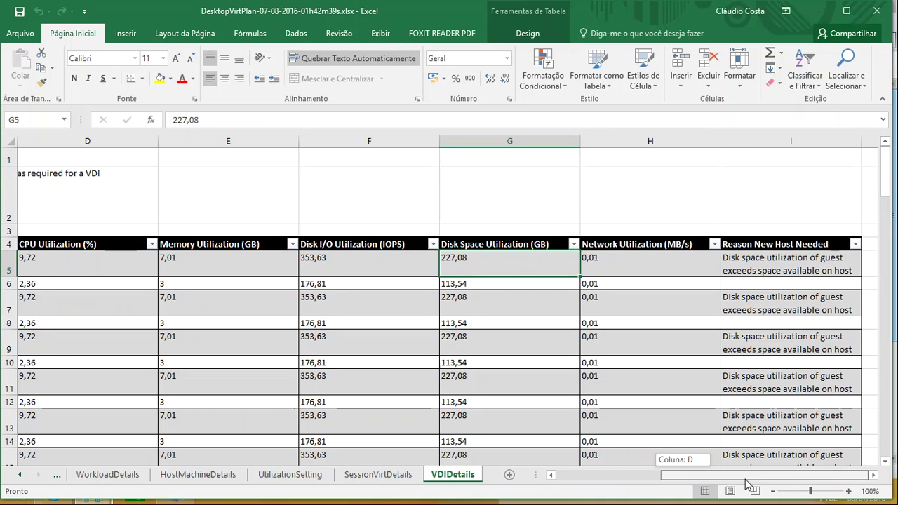
pyautogui.click(776, 258)
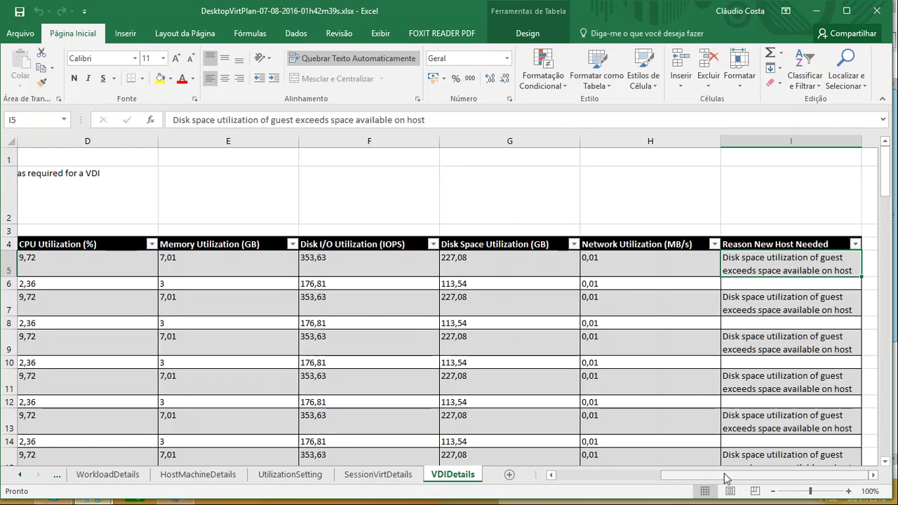
# Step: Close the Excel workbook, returning to the Demo folder
pyautogui.moveTo(719, 477); pyautogui.dragTo(562, 475)
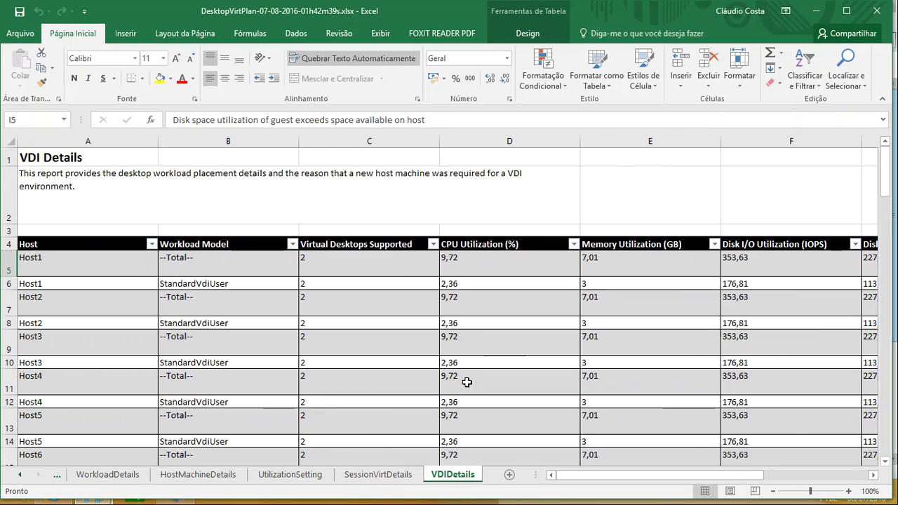
pyautogui.scroll(-4, 391, 440)
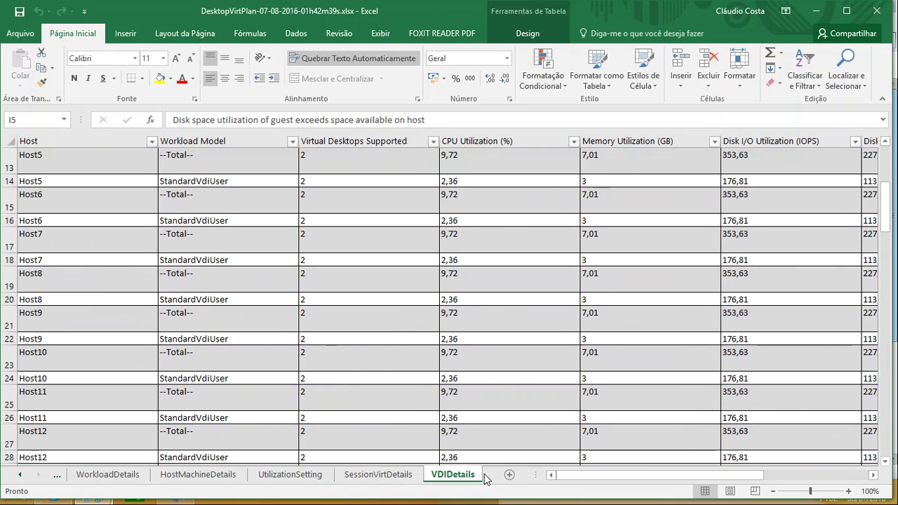
pyautogui.click(877, 10)
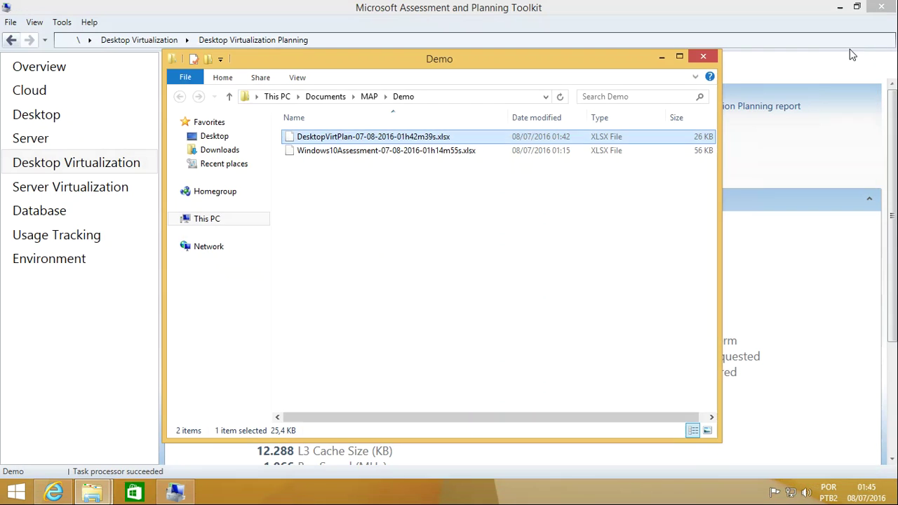
# Step: Close the Demo folder and show the Server Virtualization summary with 18 hosts required
pyautogui.click(704, 57)
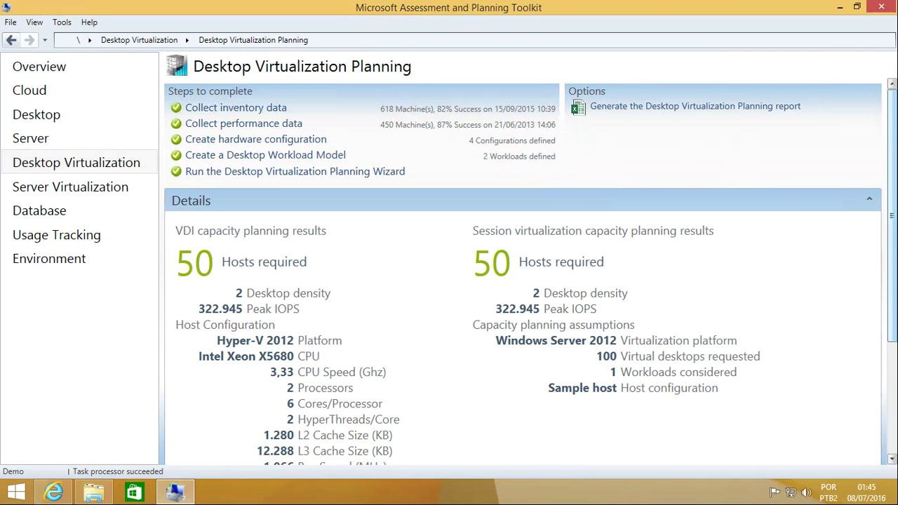
pyautogui.moveTo(894, 226); pyautogui.dragTo(882, 372)
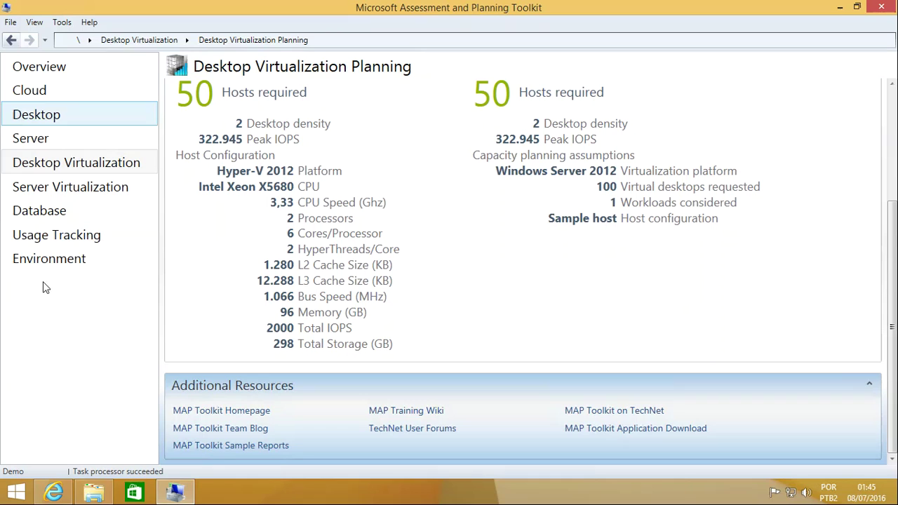
pyautogui.click(66, 193)
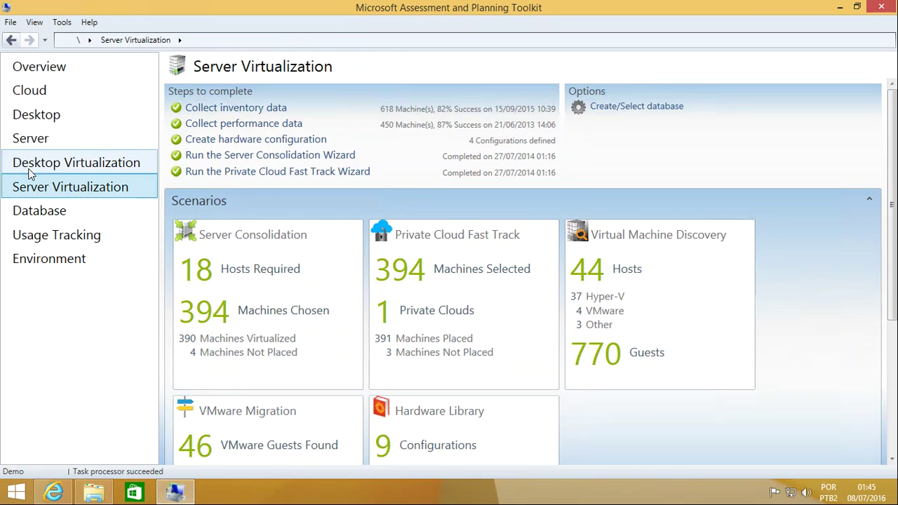
# Step: View the Database summary (225 SQL Server instances), then the Usage Tracking page
pyautogui.click(42, 208)
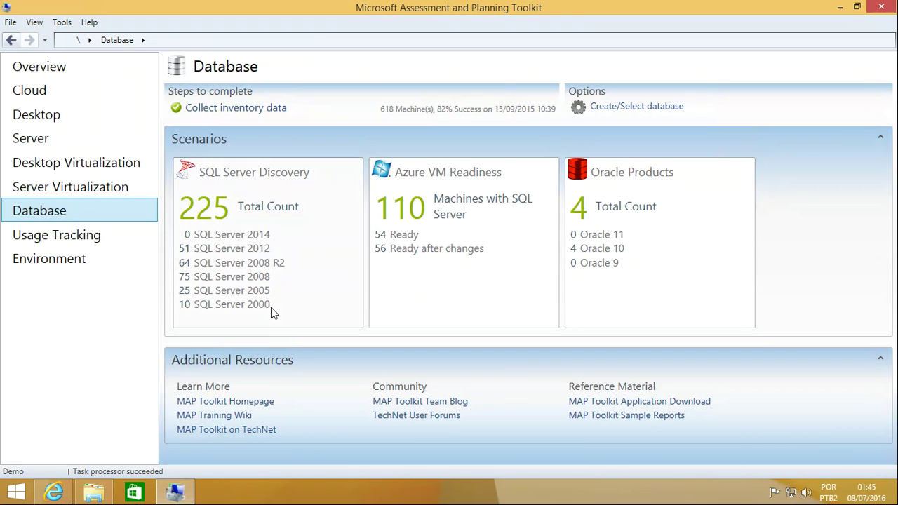
pyautogui.click(66, 235)
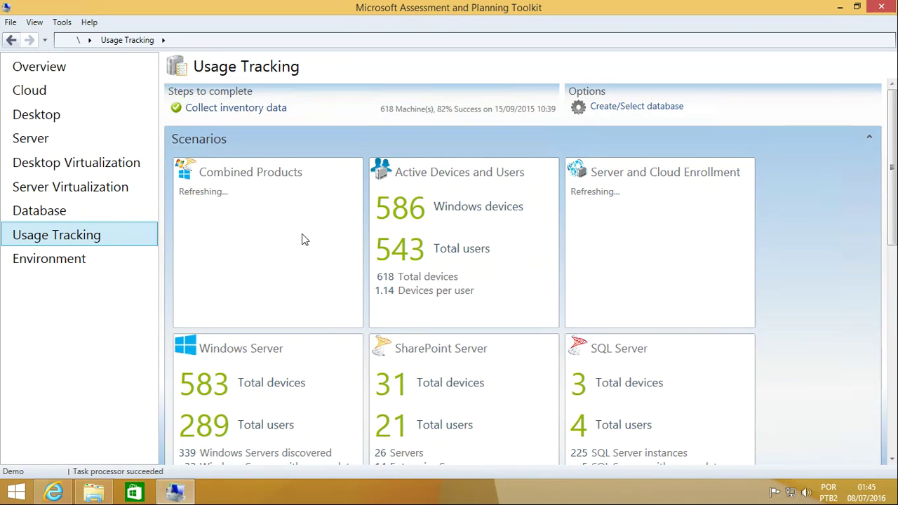
# Step: Review the Usage Tracking tiles, then view the Environment summary showing 618 machines discovered
pyautogui.scroll(-5, 678, 309)
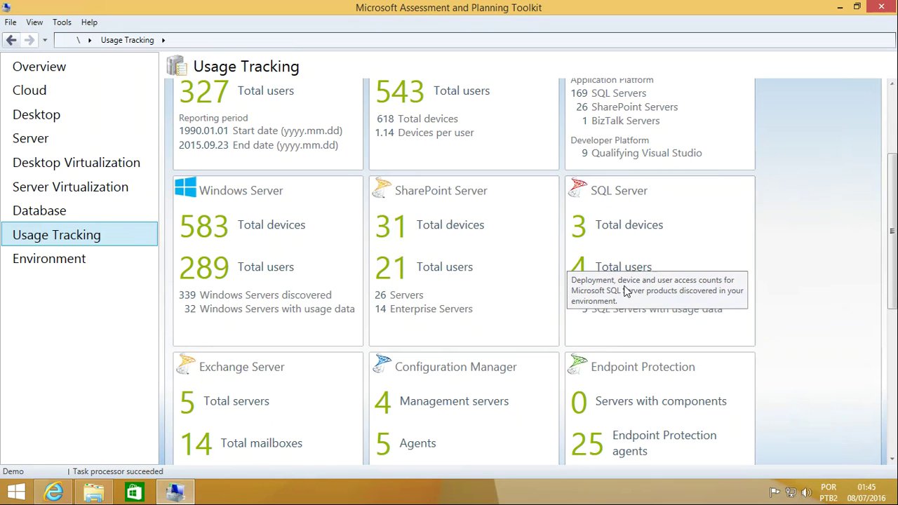
pyautogui.scroll(3, 590, 256)
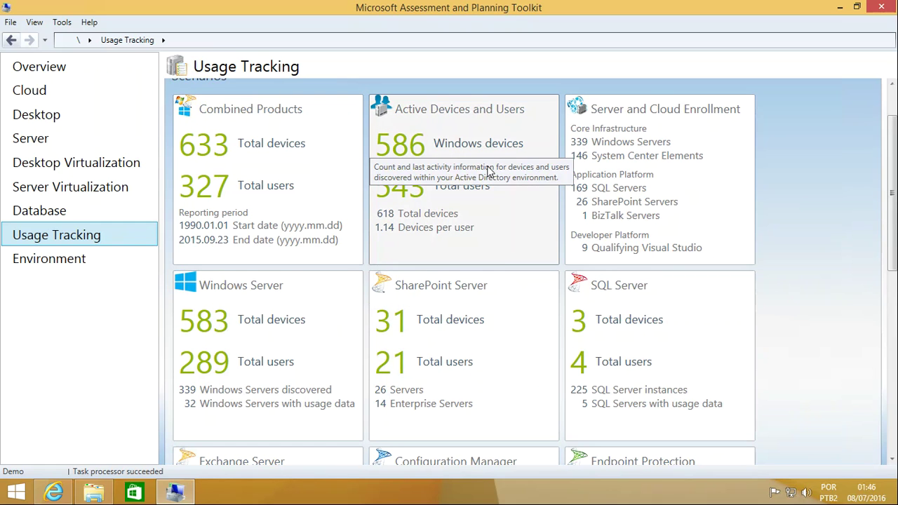
pyautogui.scroll(-3, 493, 168)
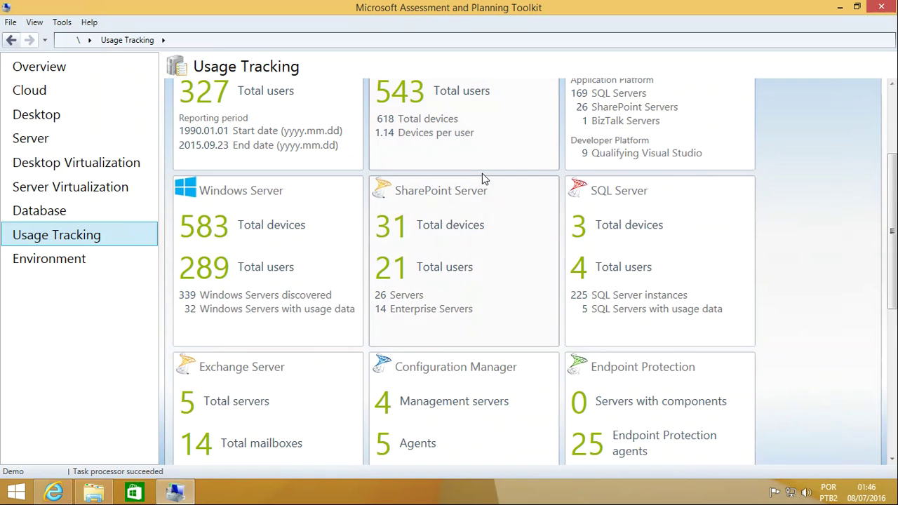
pyautogui.click(76, 257)
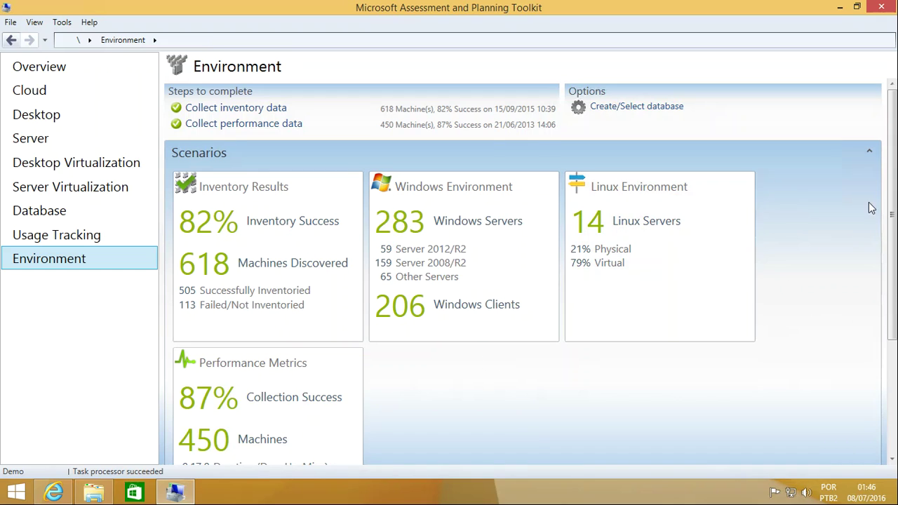
pyautogui.moveTo(894, 214); pyautogui.dragTo(892, 106)
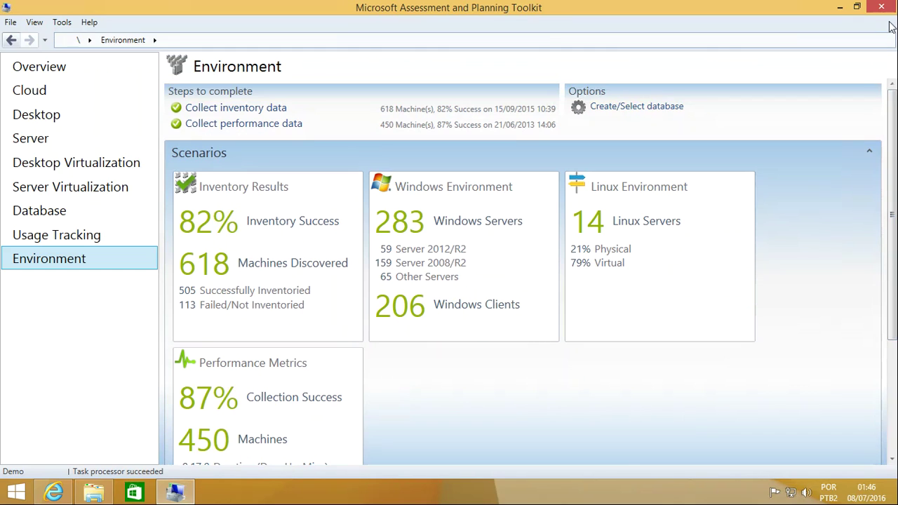